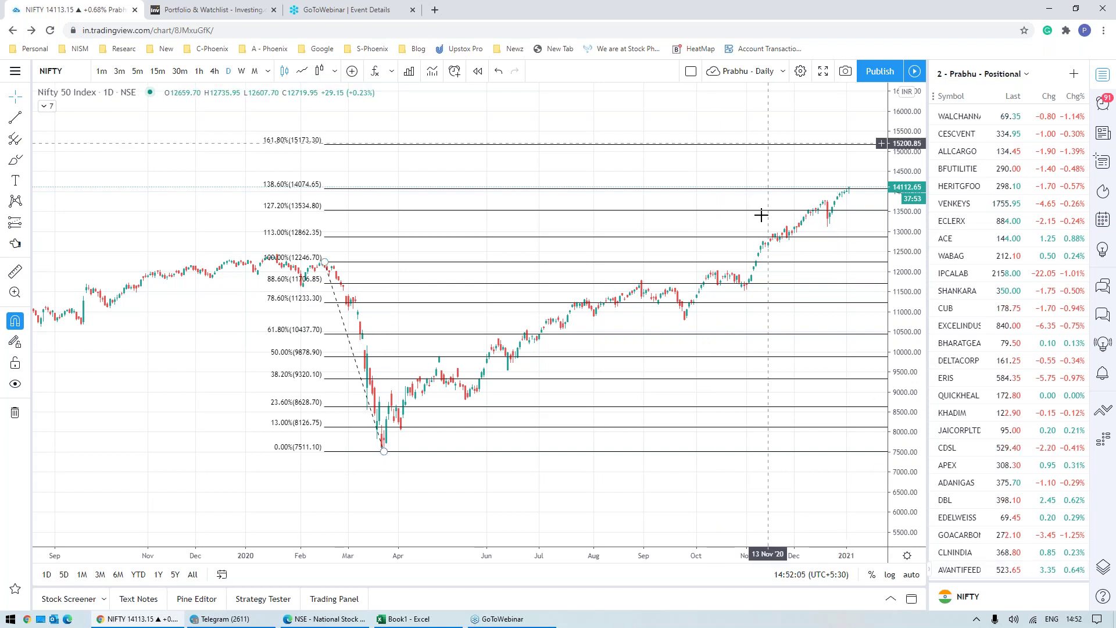
Step: Bring Telegram forward and open the Phoenix Positional Research channel
scroll(918, 400, up, 2)
scroll(918, 400, down, 3)
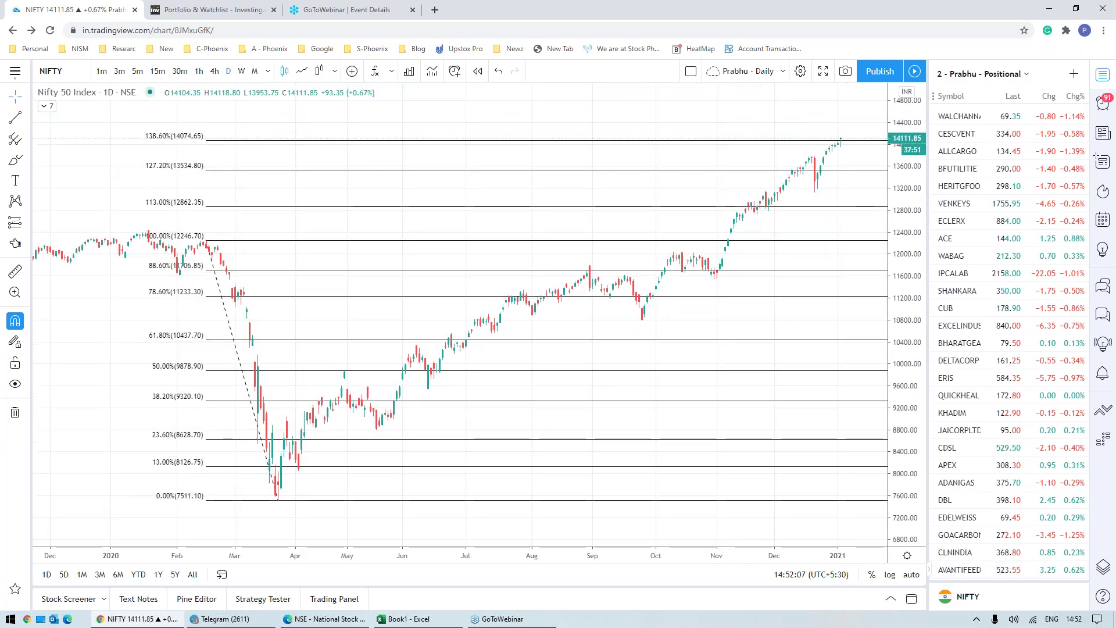
scroll(740, 456, up, 2)
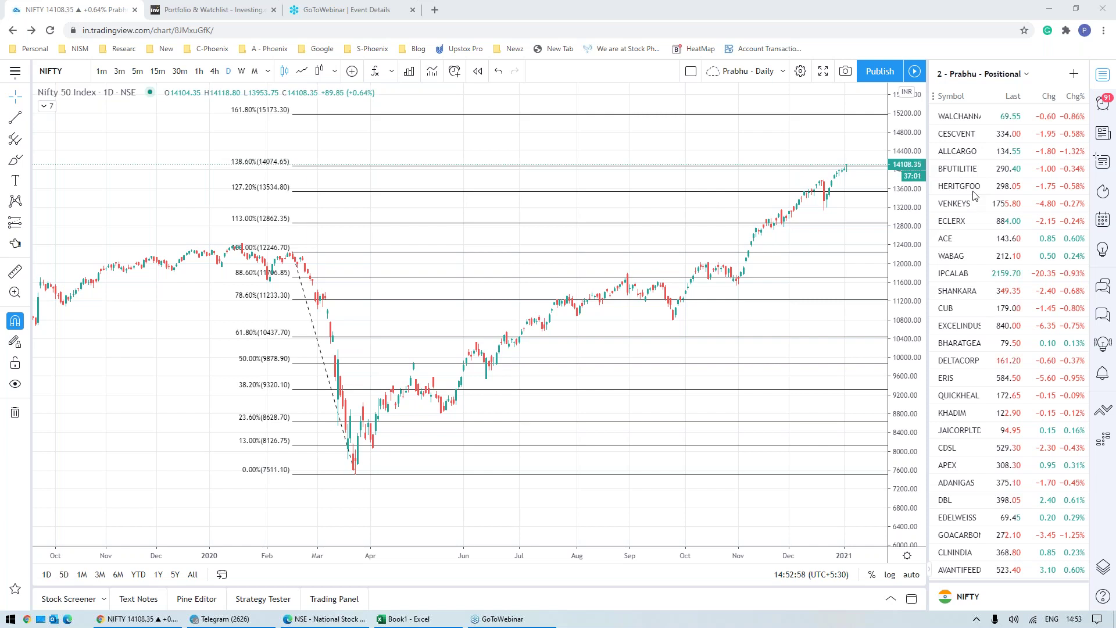
click(251, 620)
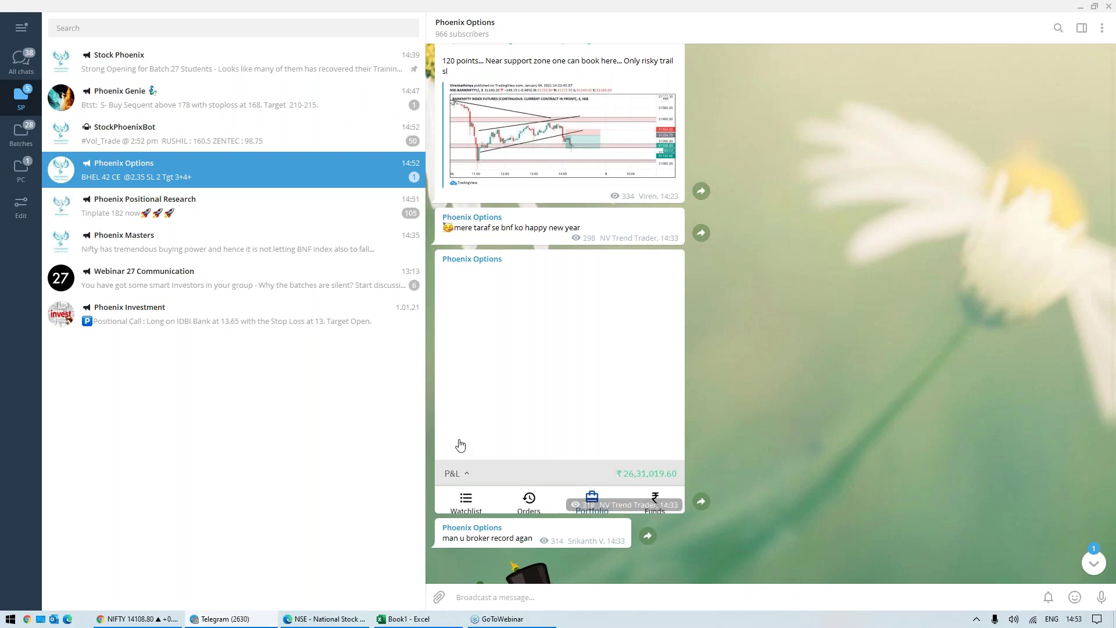
click(346, 235)
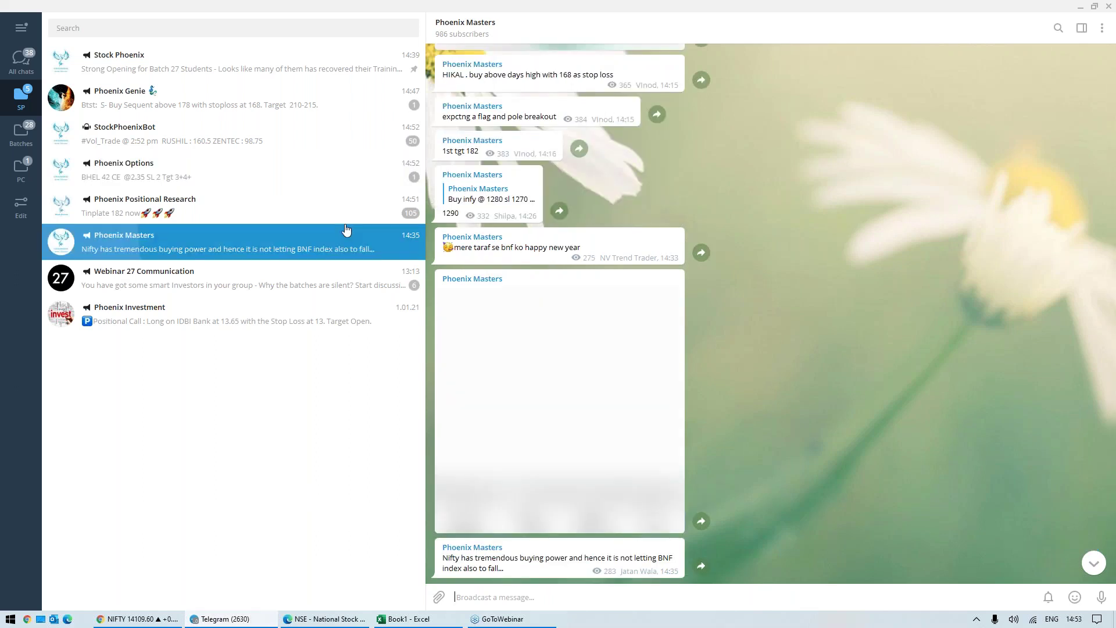
click(351, 213)
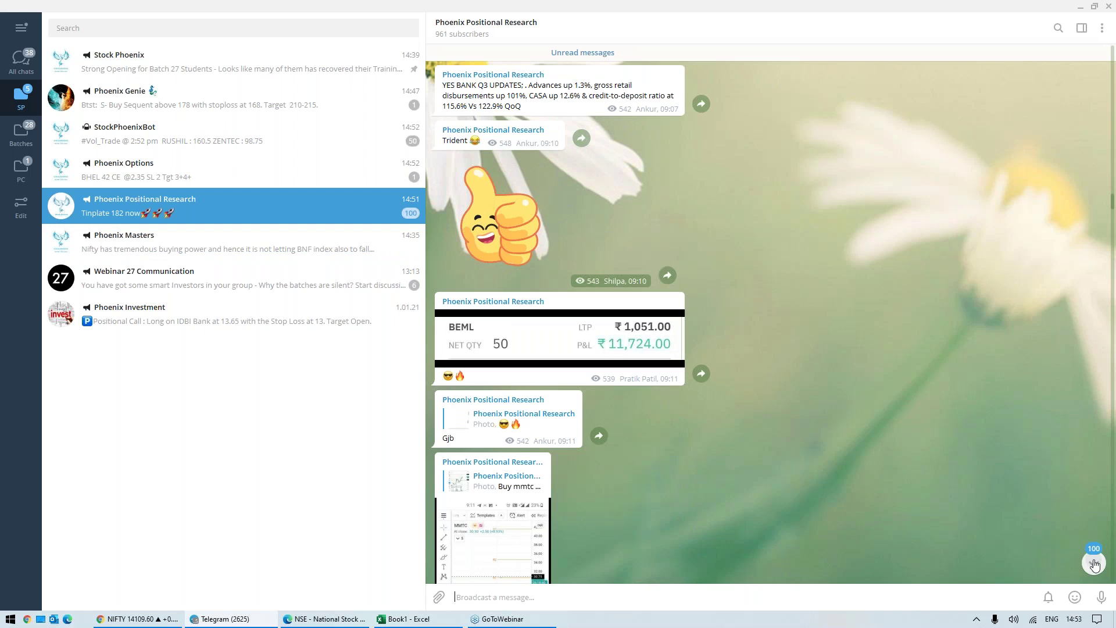
Step: Open the Phoenix Masters channel, then the Batches folder of Phoenix Batch groups
scroll(762, 473, down, 15)
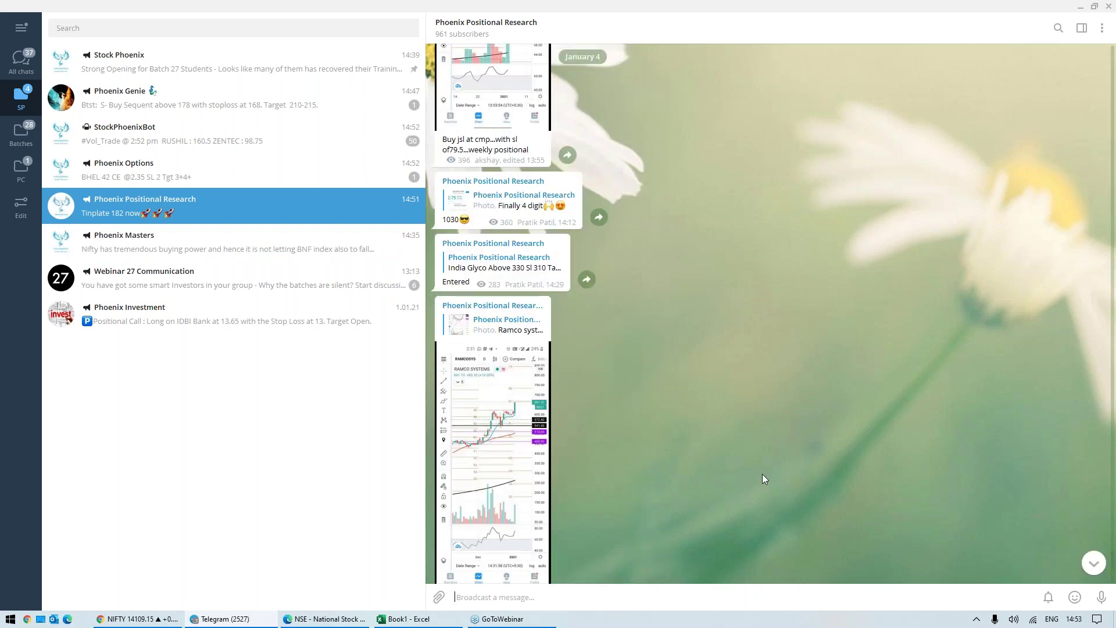
click(285, 245)
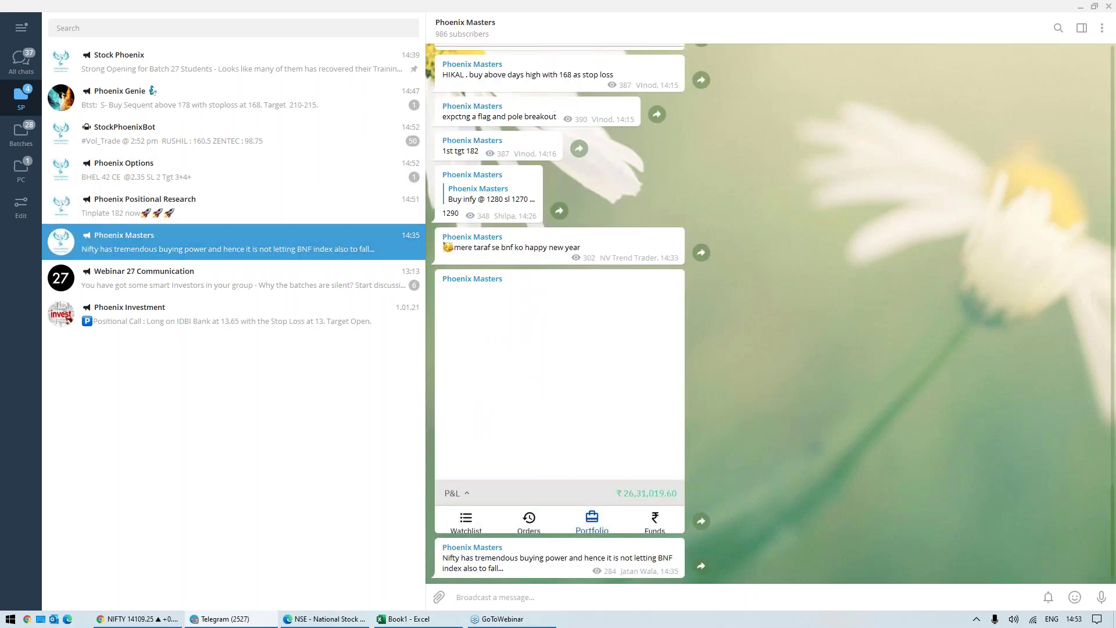
click(18, 133)
Step: Open Phoenix Batch - 23 B, then 27 B, and jump to 27 B's newest messages
click(215, 86)
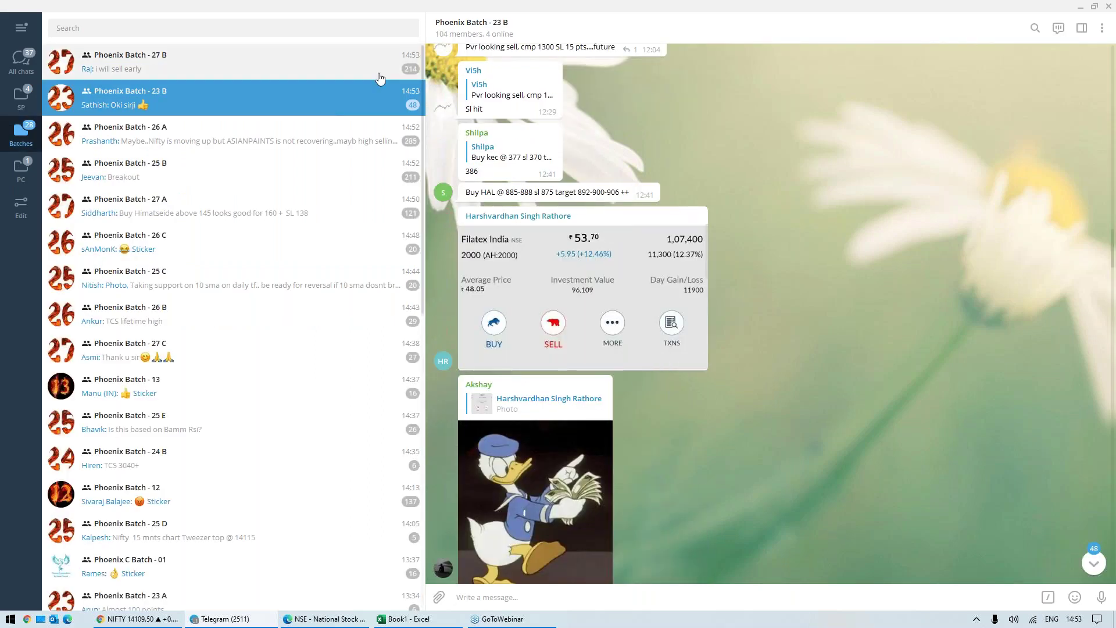
click(372, 70)
click(1094, 563)
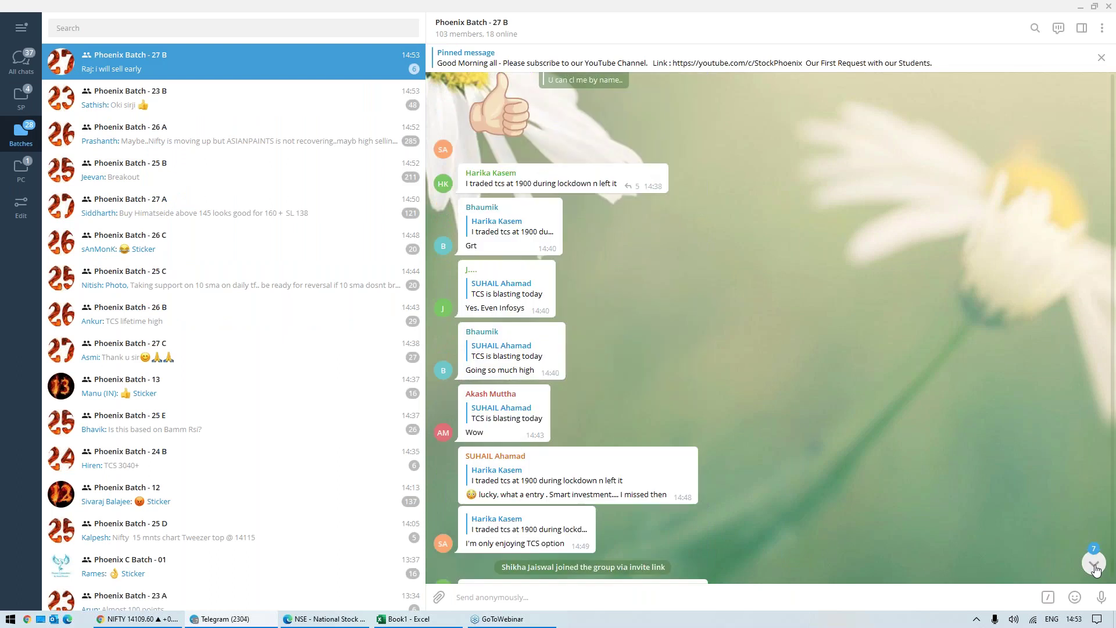
click(1094, 563)
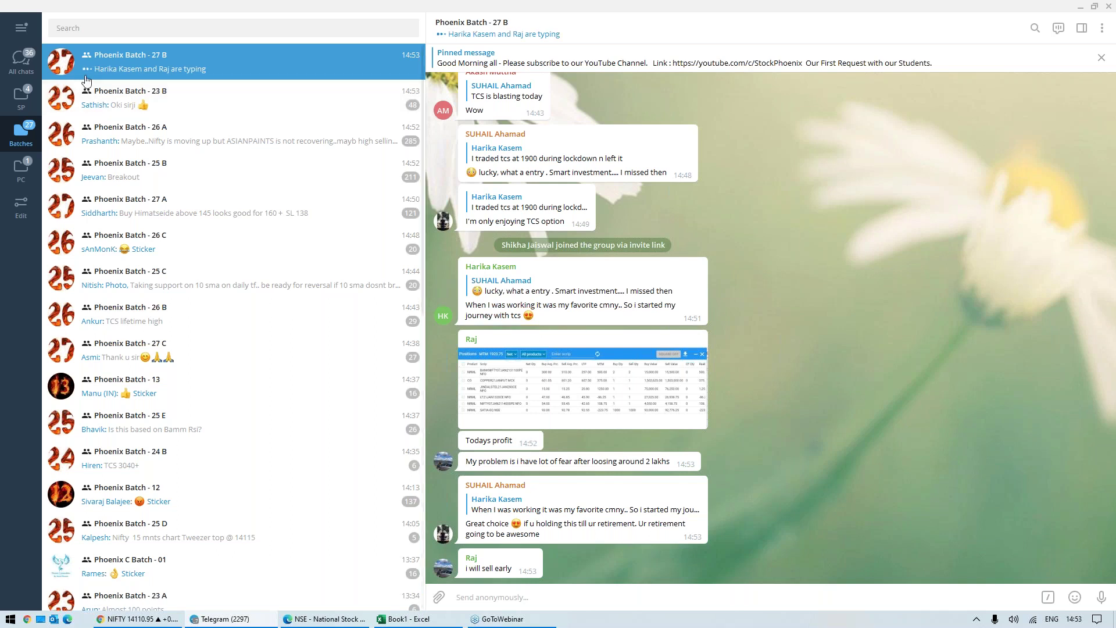
Step: Open the Stock Phoenix channel from All chats, then return to the TradingView NIFTY chart
click(23, 61)
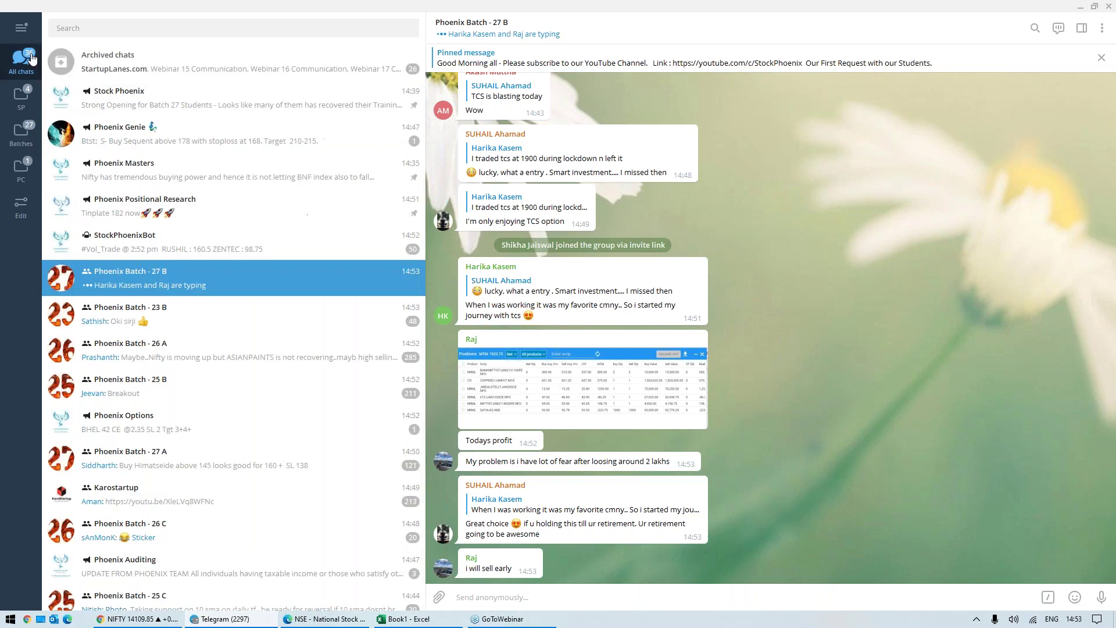
click(170, 104)
key(alt+Tab)
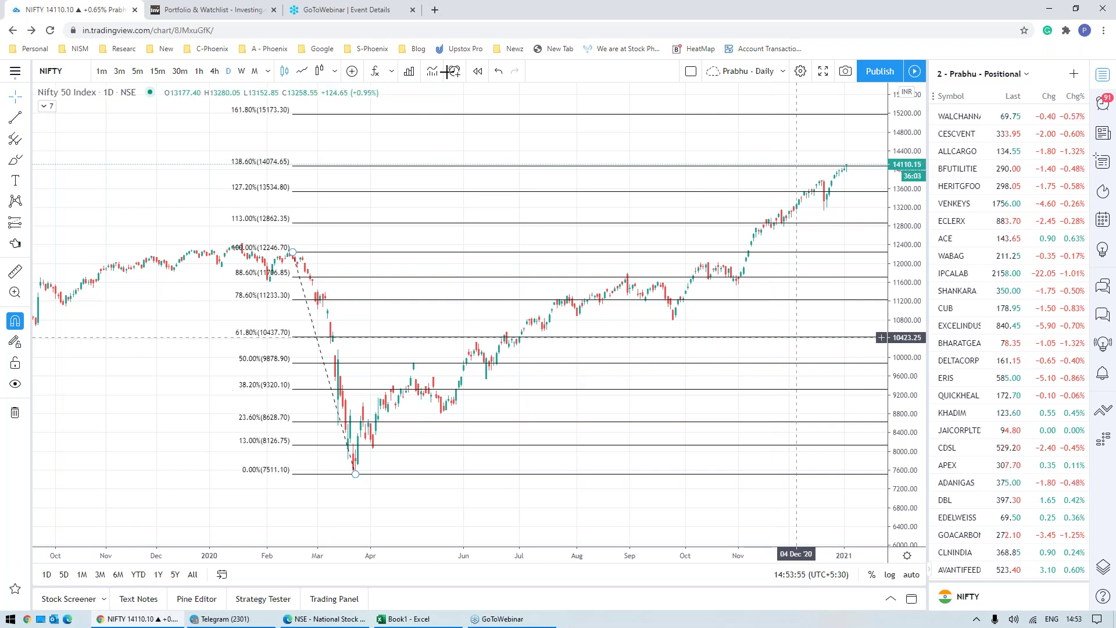
Step: Rescale the price axis to fit Fibonacci levels 0% to 161.8%, then switch to Telegram
drag(917, 308, 902, 354)
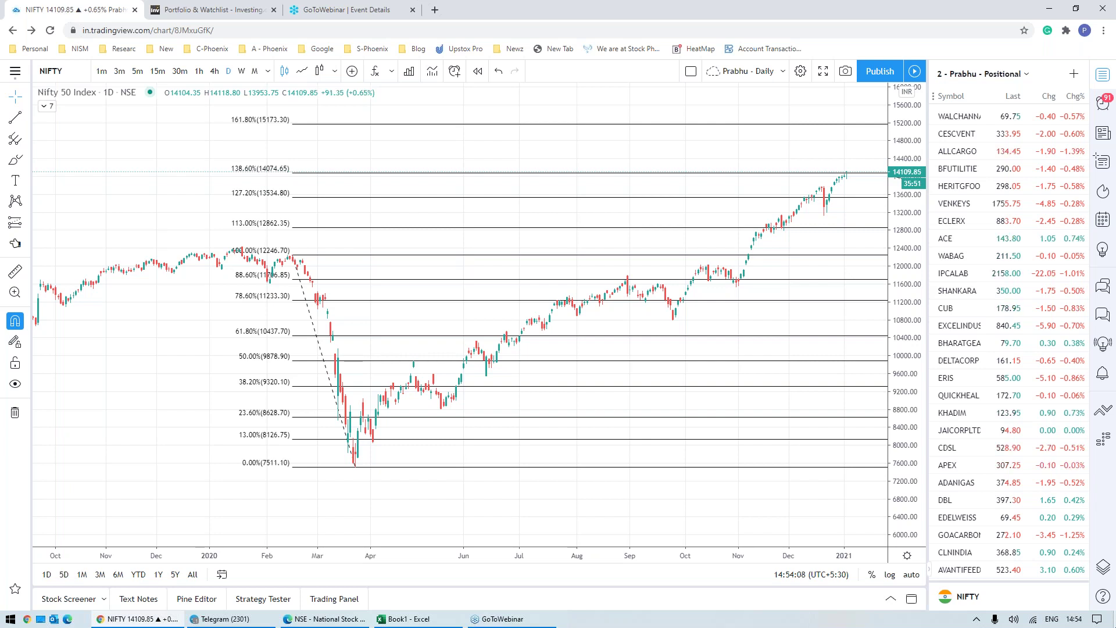
click(209, 620)
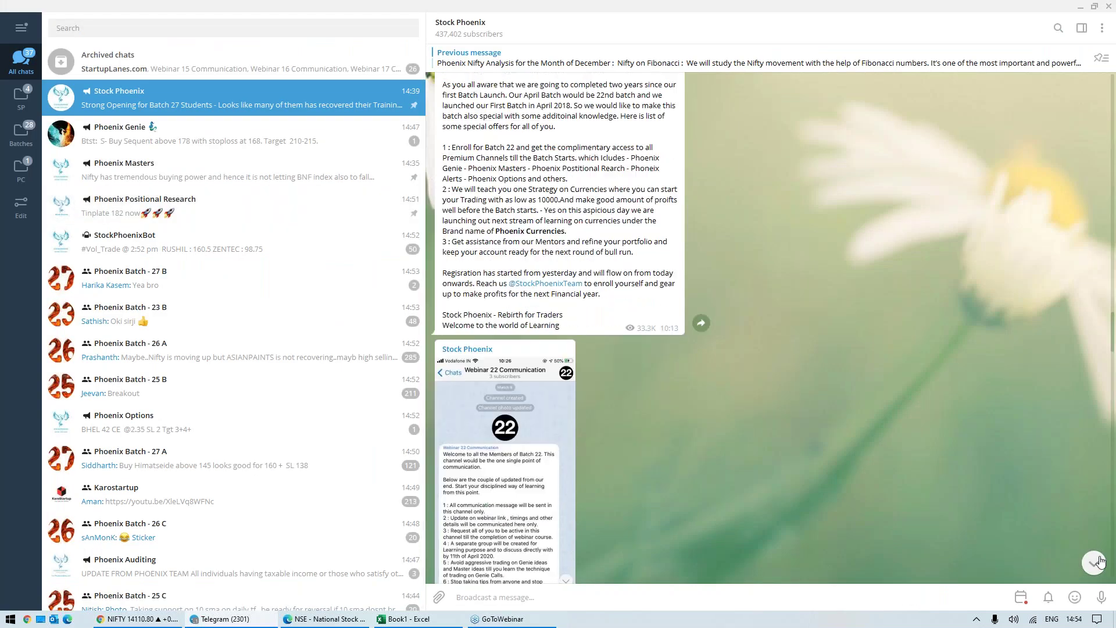
Step: Read through the Stock Phoenix posts about RTN Power, then return to the NIFTY chart
click(1098, 561)
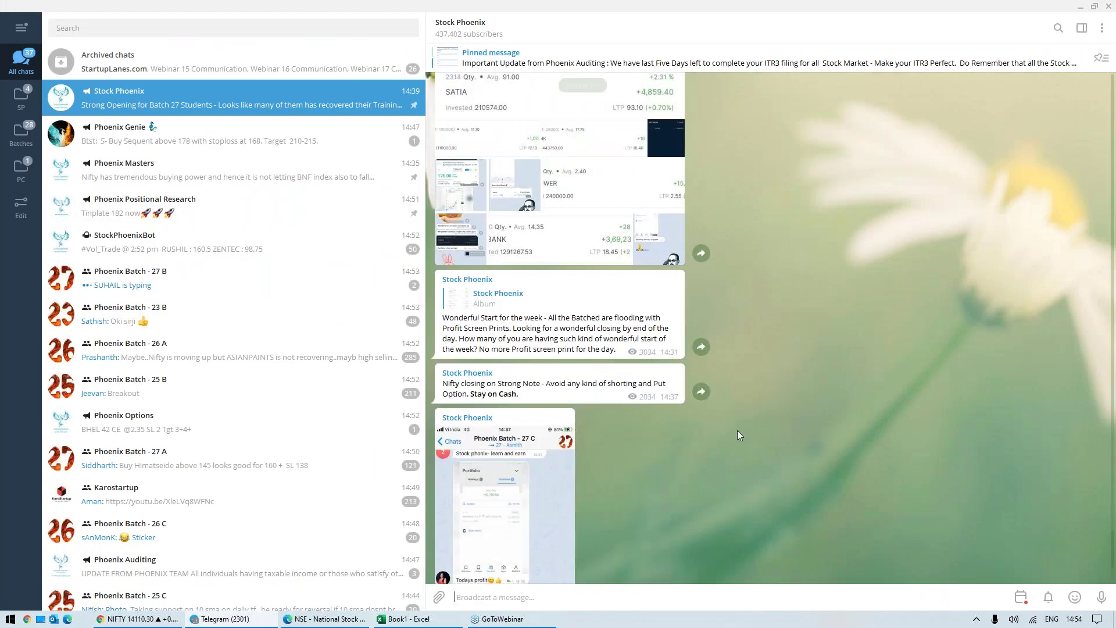
scroll(738, 435, up, 10)
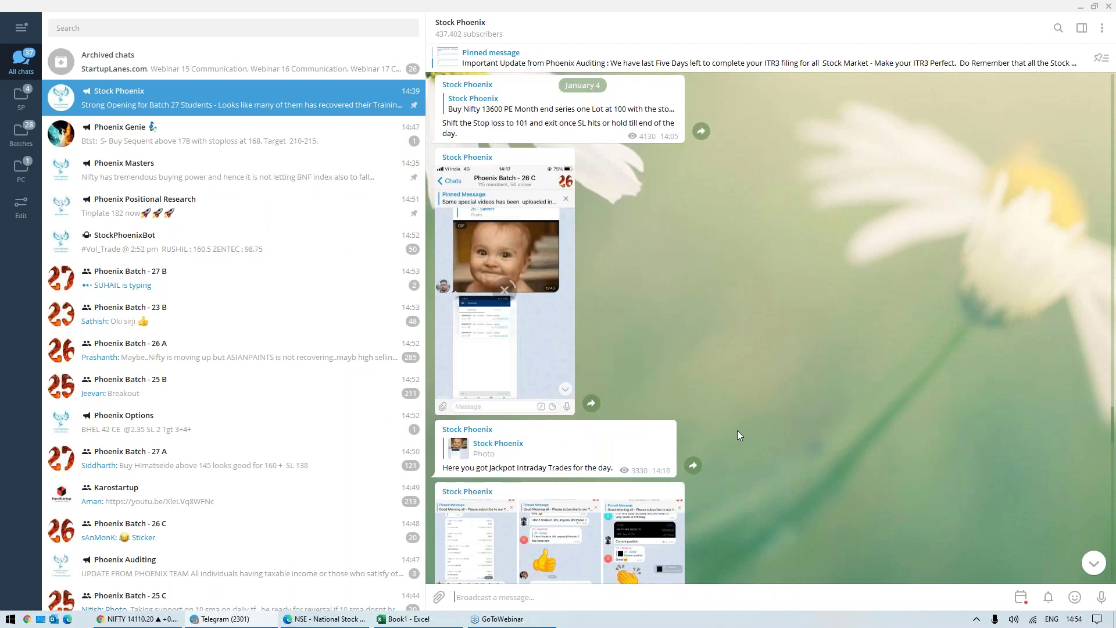
scroll(736, 430, up, 6)
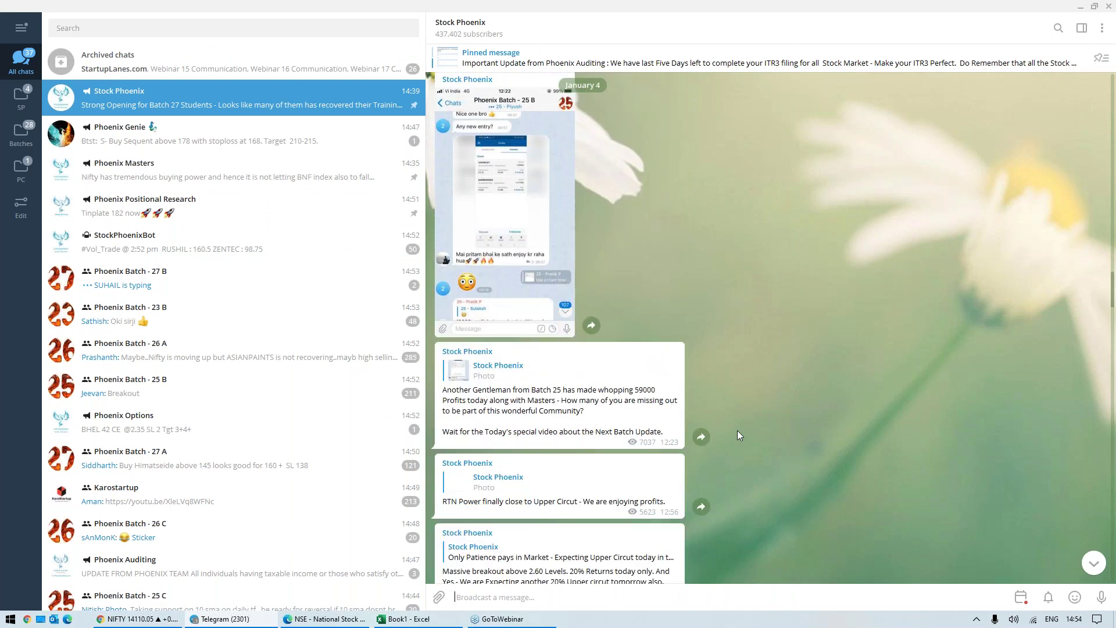
scroll(737, 435, up, 6)
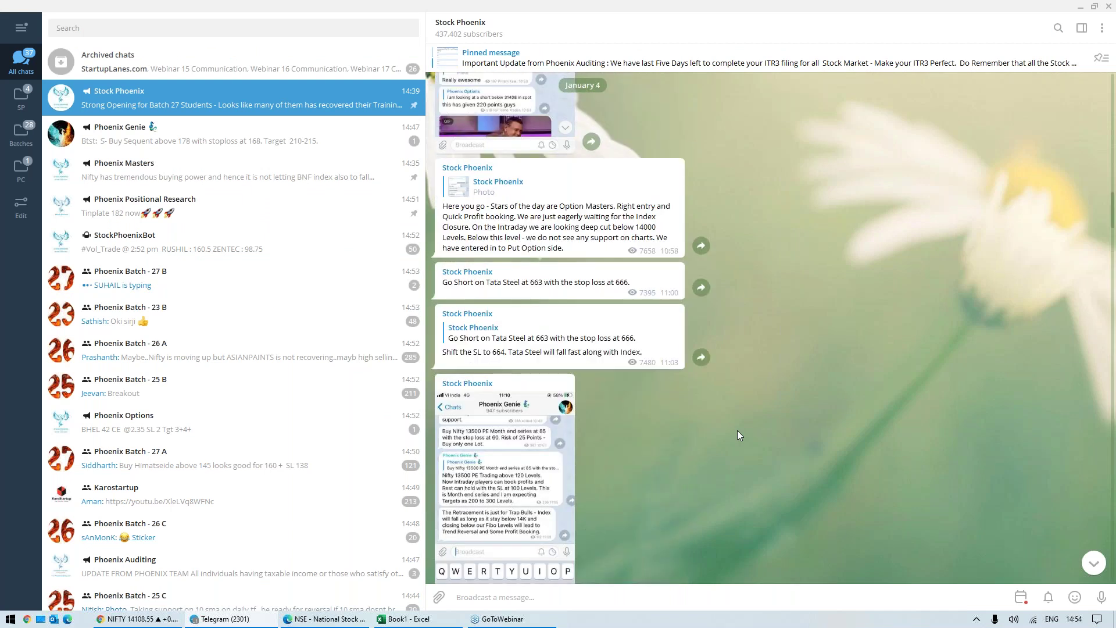
scroll(737, 430, up, 8)
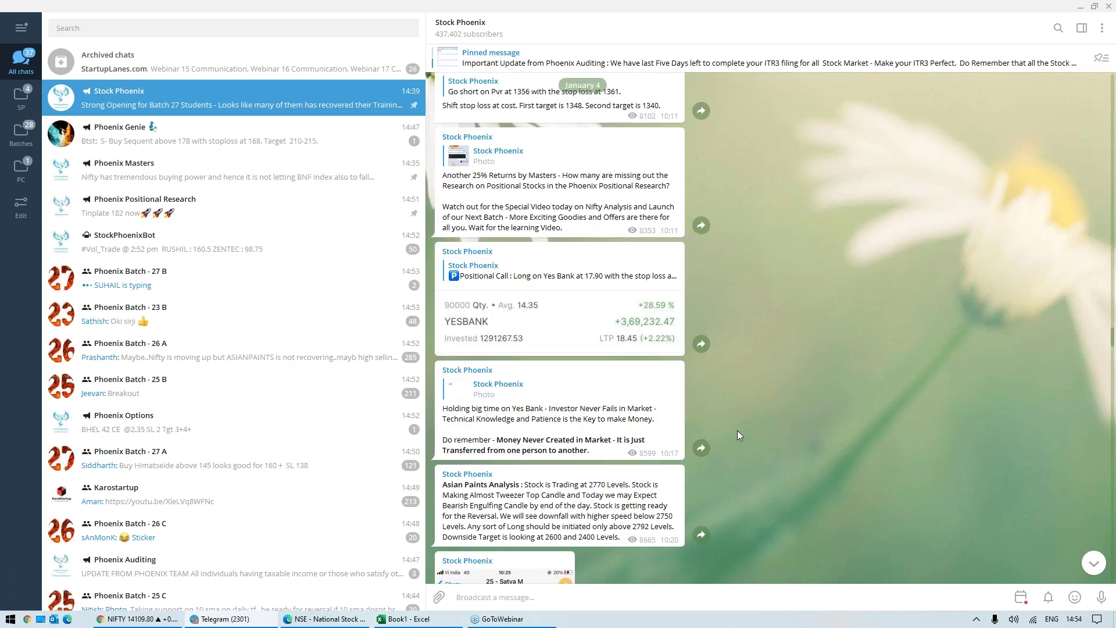
scroll(737, 436, up, 4)
scroll(554, 443, down, 3)
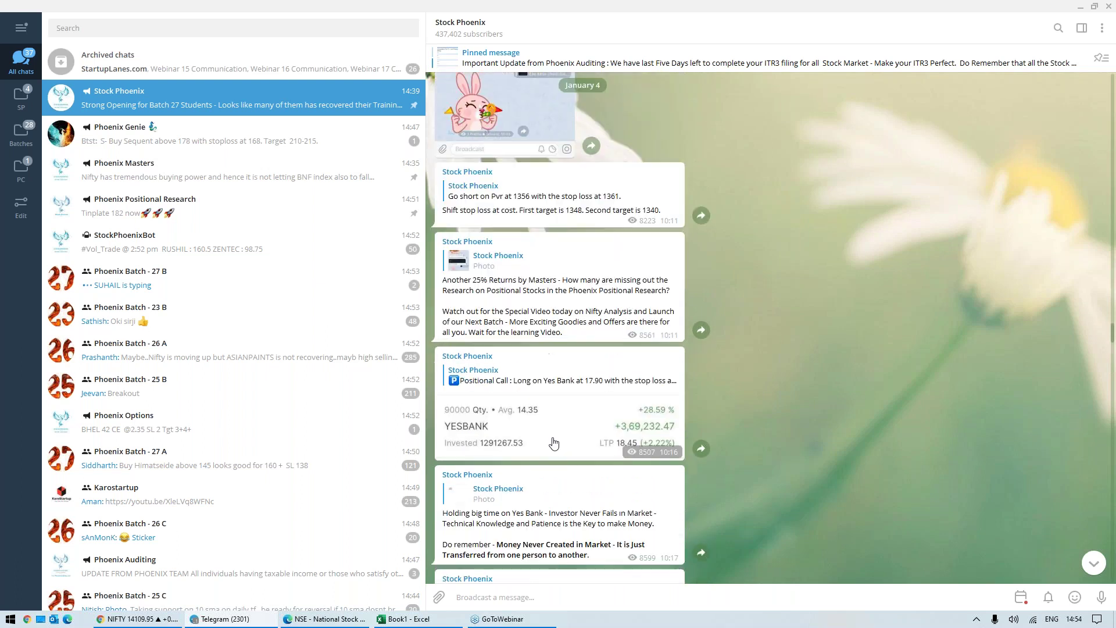
scroll(554, 443, up, 3)
scroll(553, 225, up, 5)
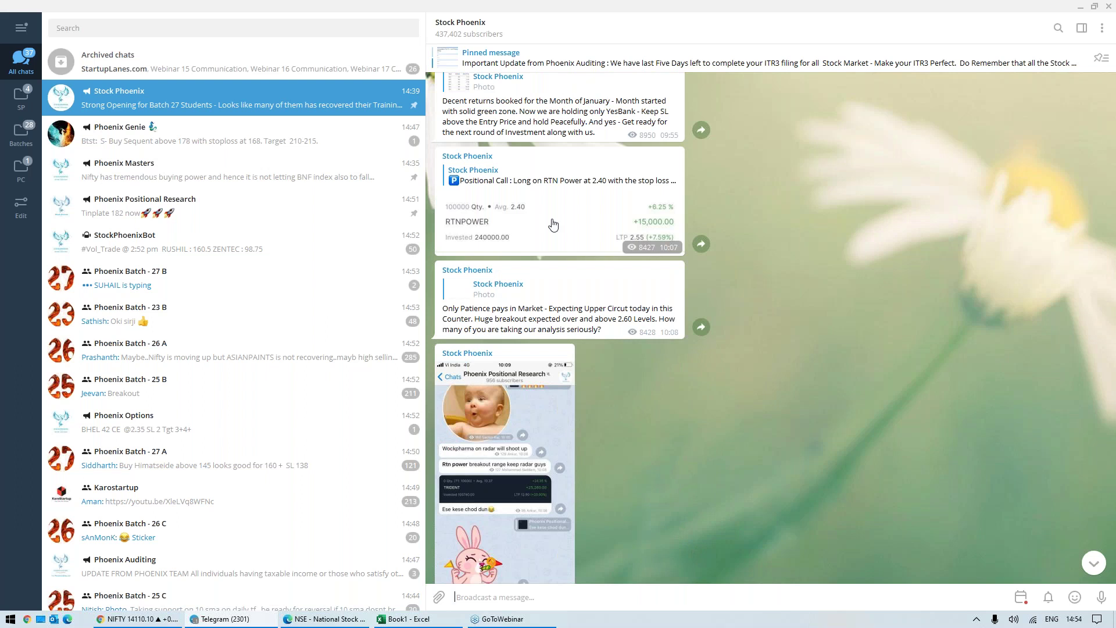
scroll(553, 225, up, 4)
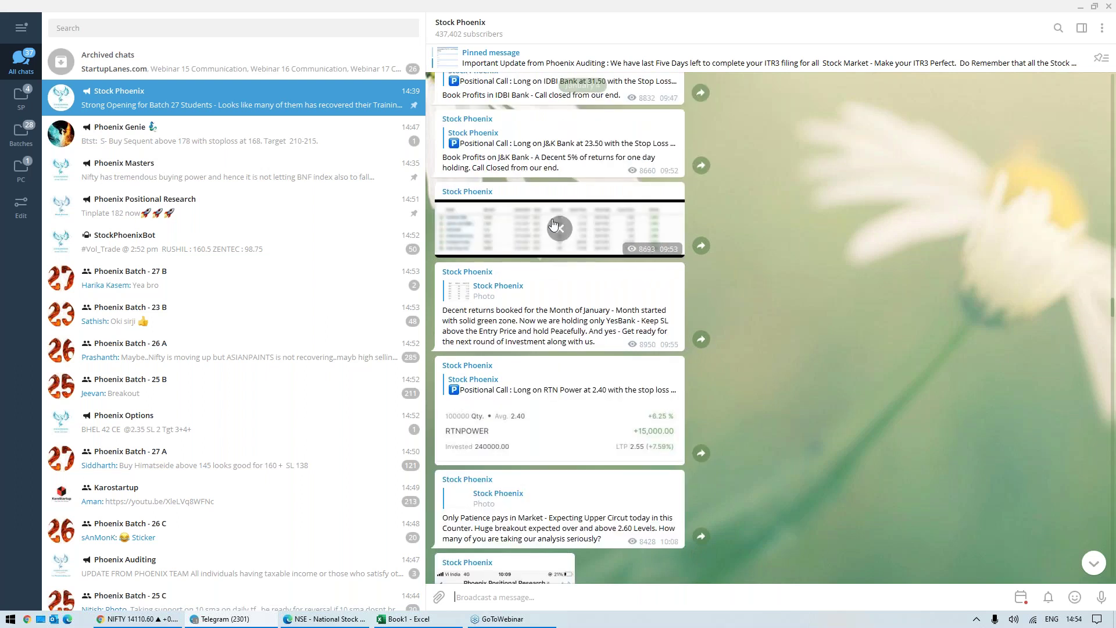
scroll(552, 225, up, 10)
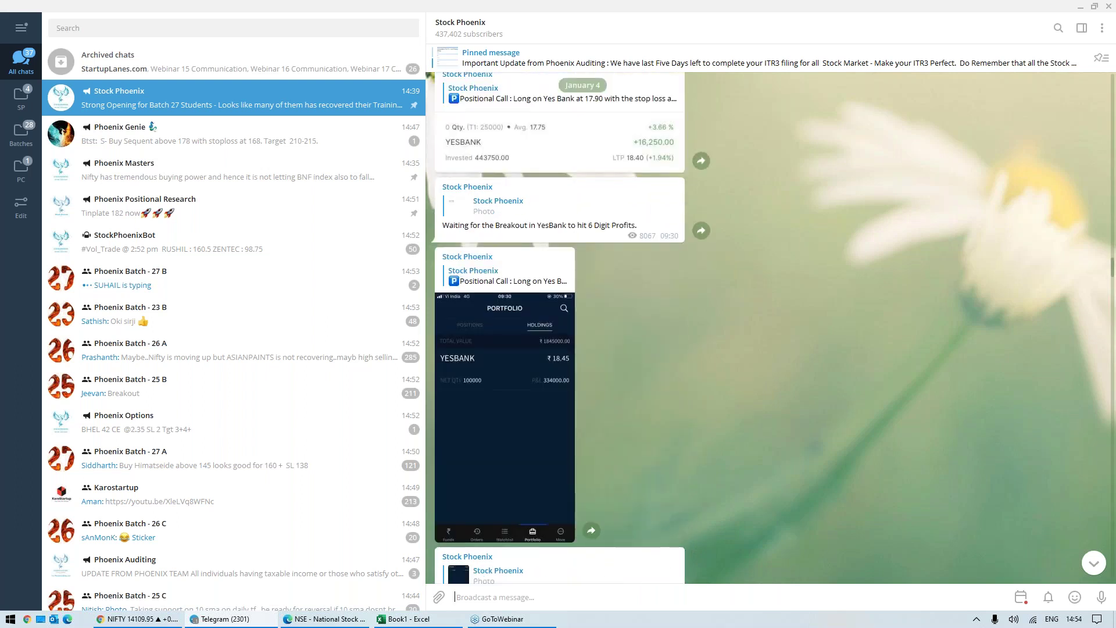
scroll(553, 225, up, 7)
scroll(586, 300, up, 4)
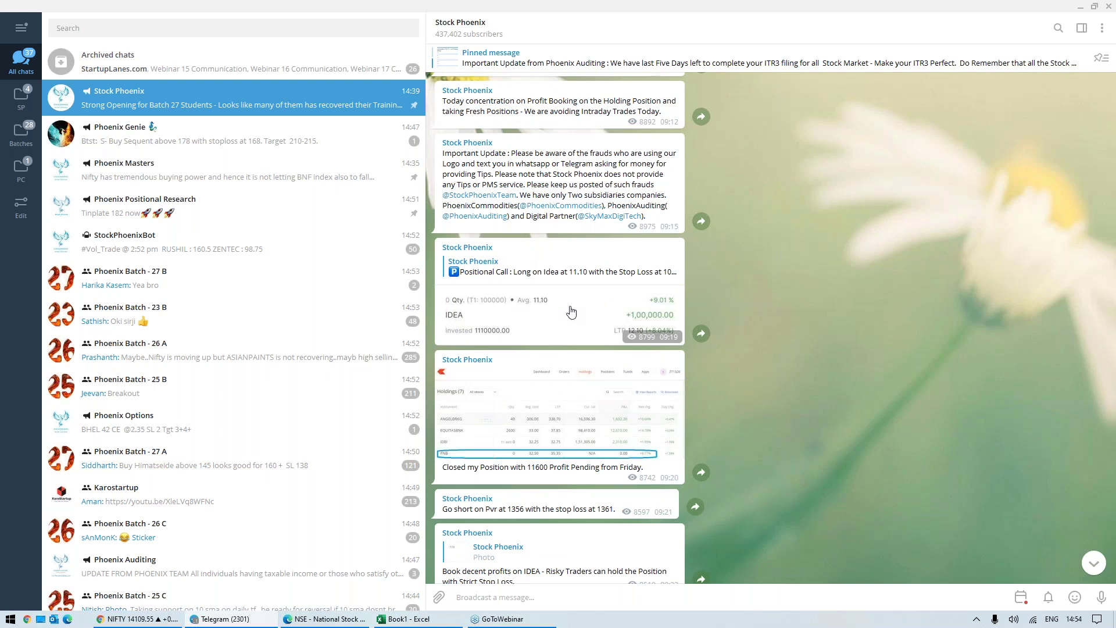
scroll(571, 312, down, 5)
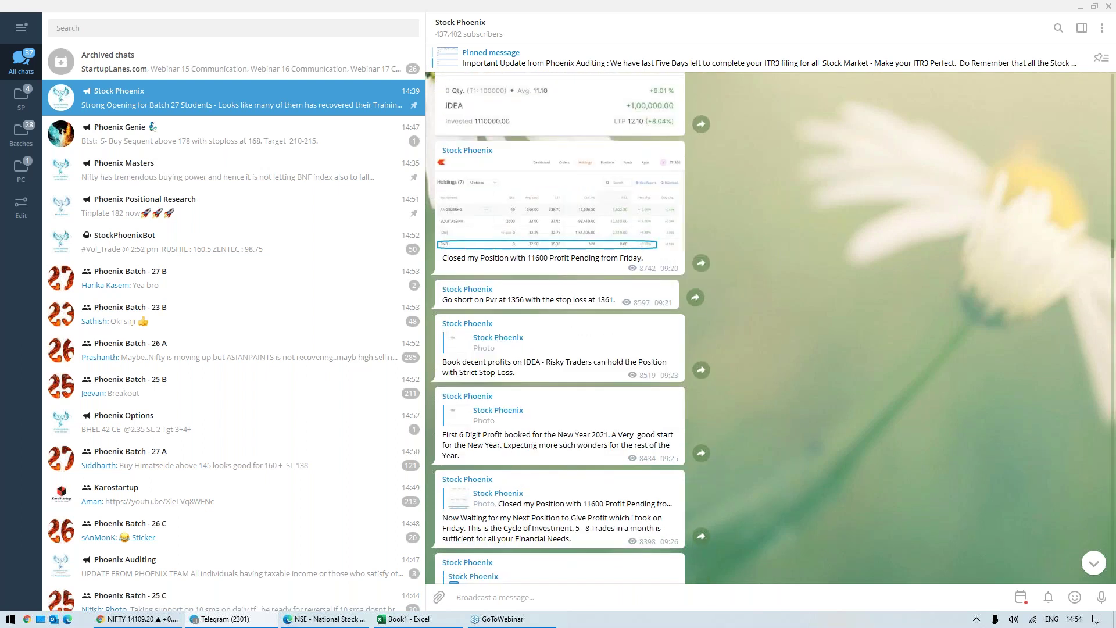
scroll(600, 229, down, 10)
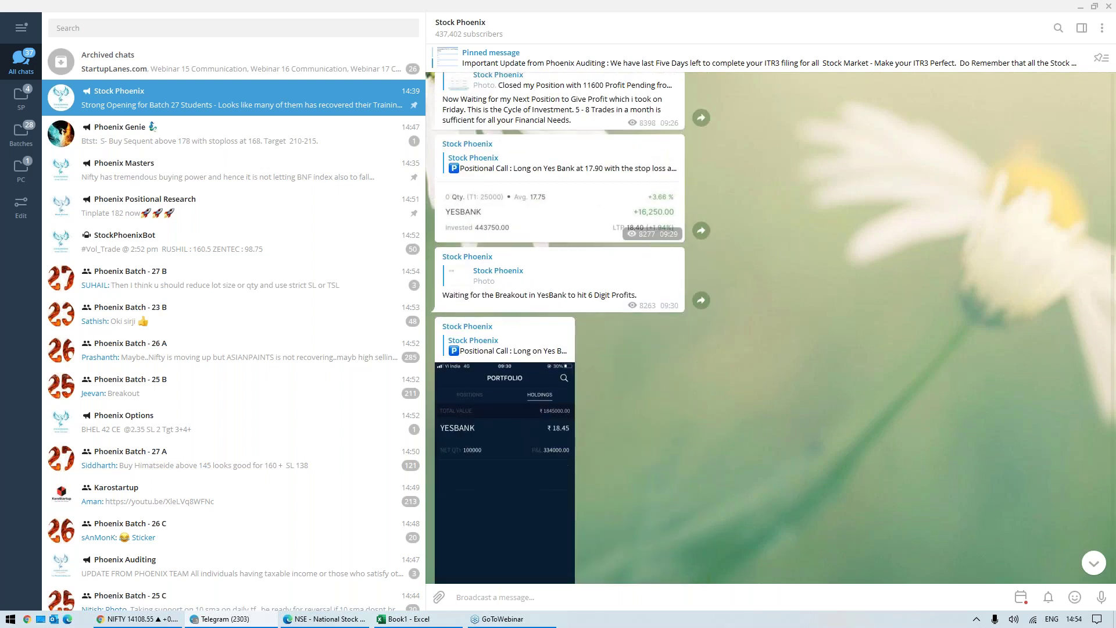
scroll(559, 325, down, 10)
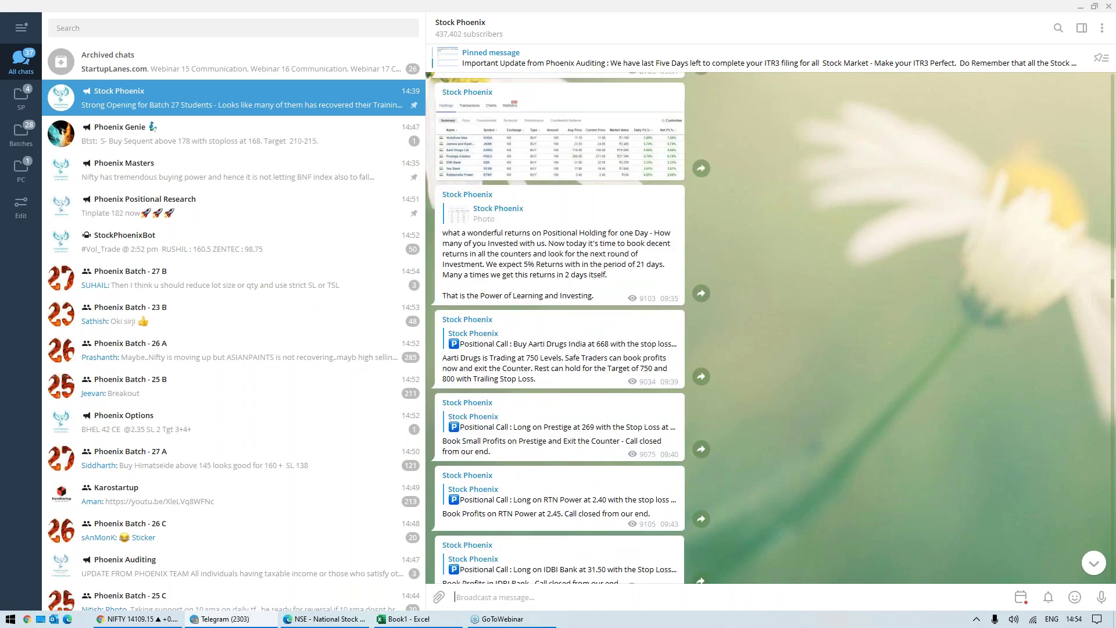
scroll(559, 326, down, 3)
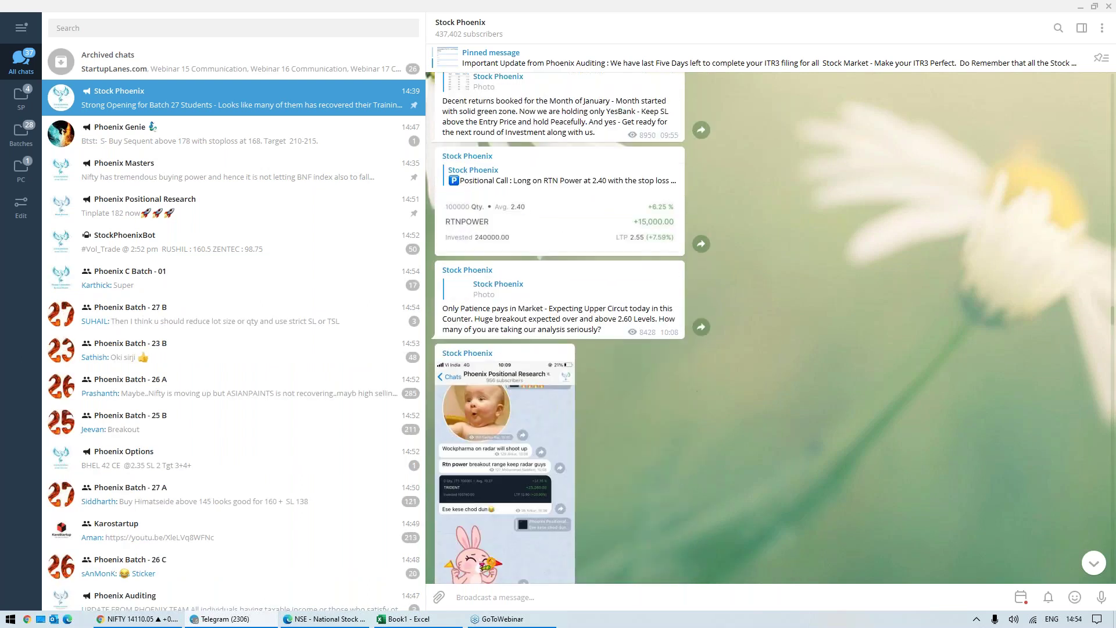
scroll(558, 325, down, 7)
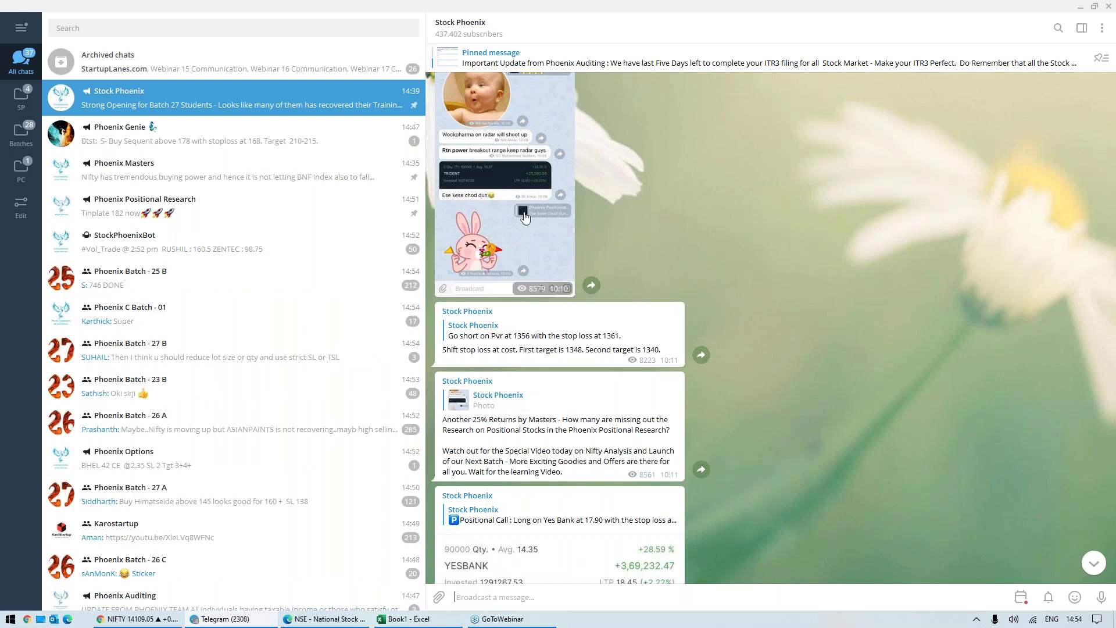
scroll(525, 218, down, 10)
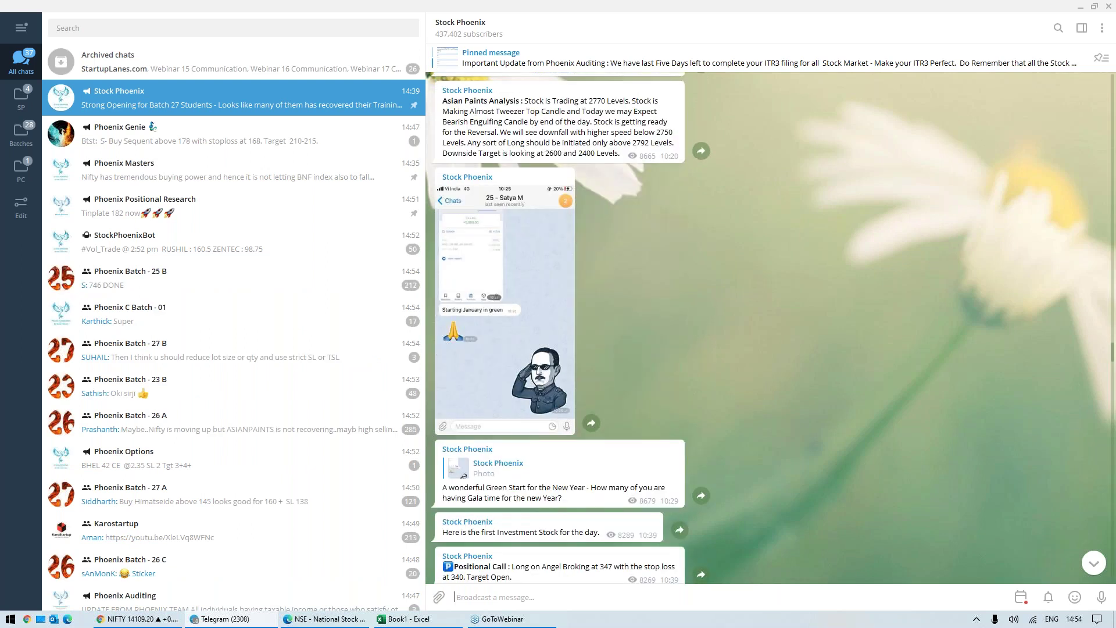
scroll(558, 326, down, 5)
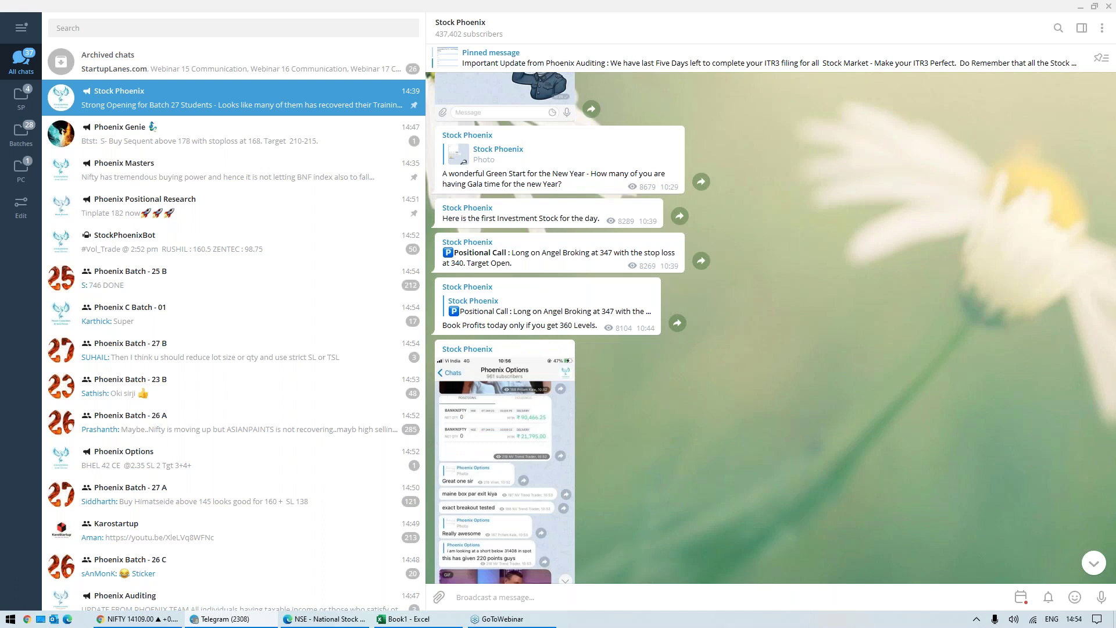
scroll(600, 316, down, 5)
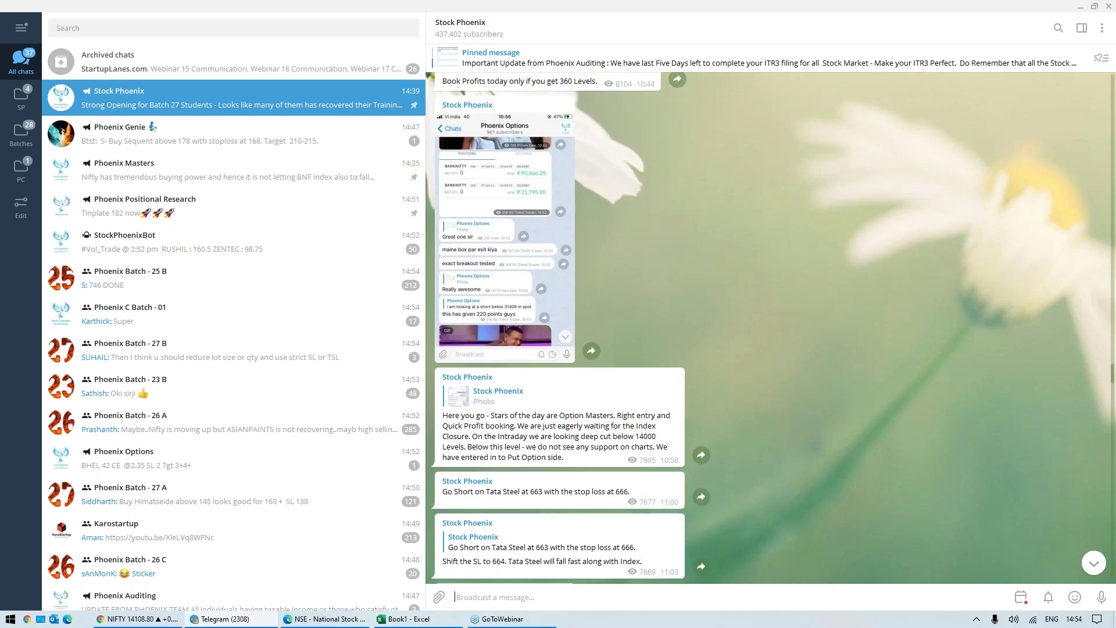
scroll(606, 279, up, 1)
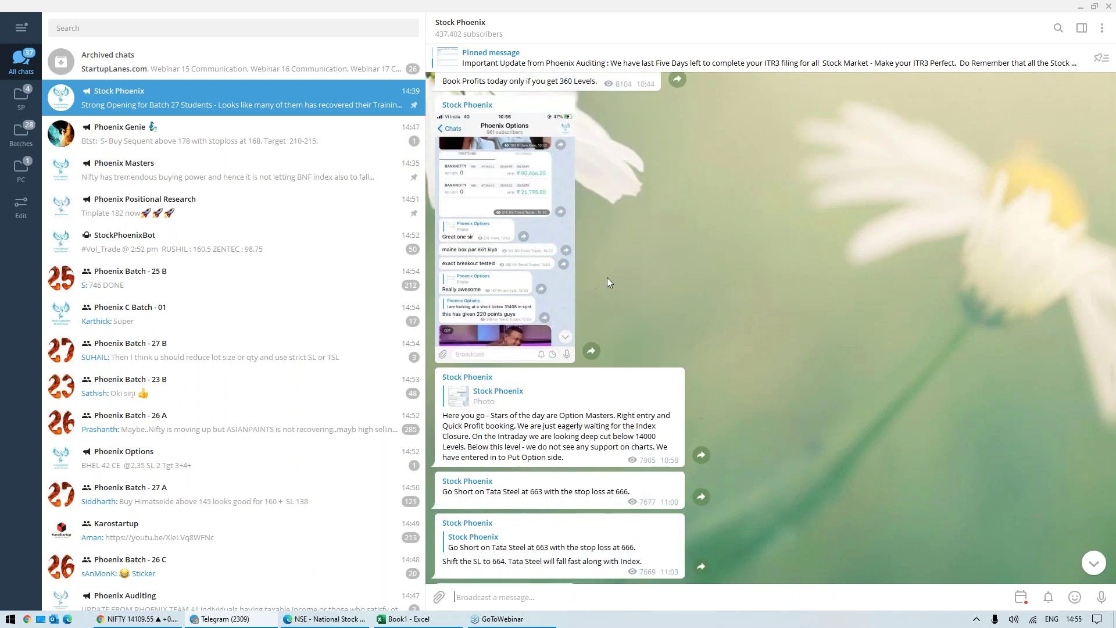
scroll(606, 279, up, 1)
scroll(606, 282, down, 1)
scroll(605, 286, down, 5)
scroll(558, 328, down, 10)
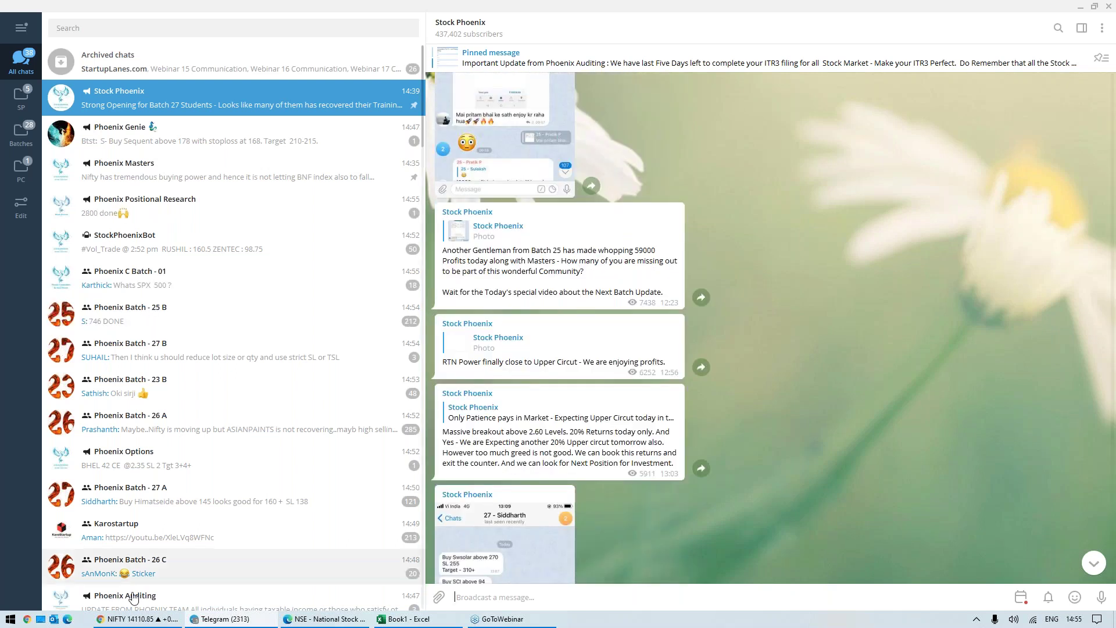
key(alt+Tab)
Step: Compress the price scale and zoom out so levels up to 138.6% (14074.65) show
drag(911, 407, 911, 412)
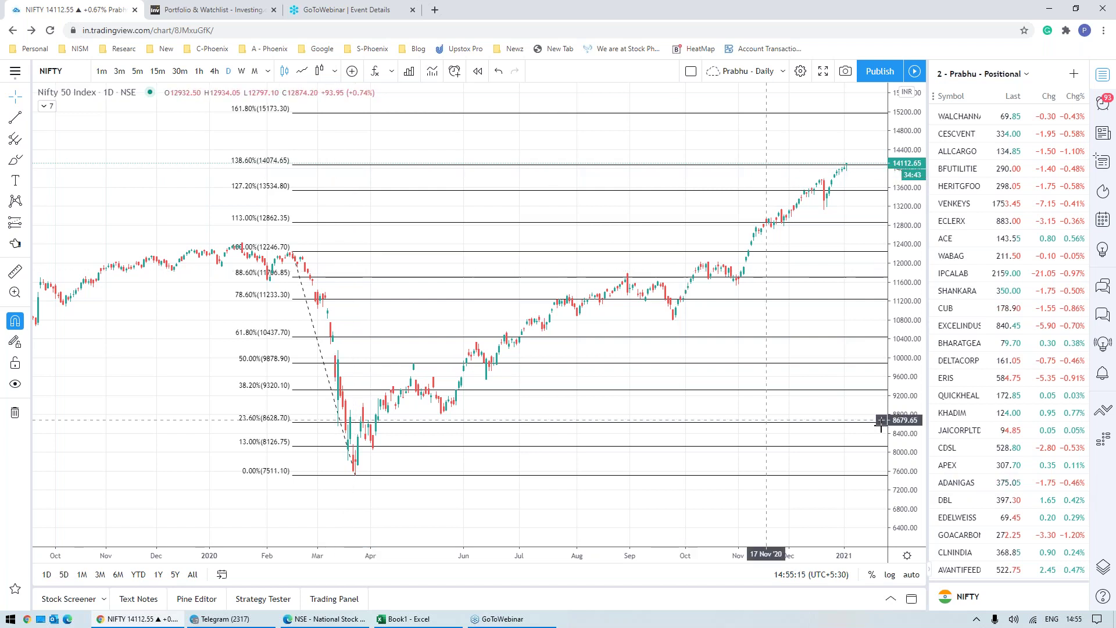
scroll(900, 433, down, 1)
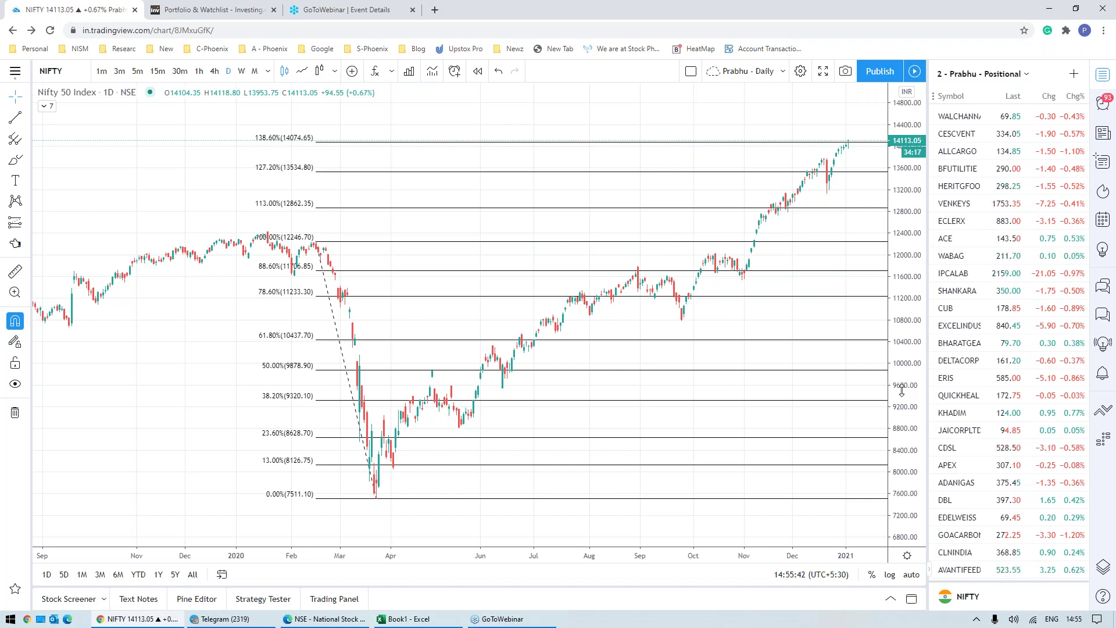
Step: Rescale and pan the chart to bring the 161.8% level into view, then deselect the Fibonacci drawing
drag(905, 410, 905, 386)
drag(792, 329, 806, 424)
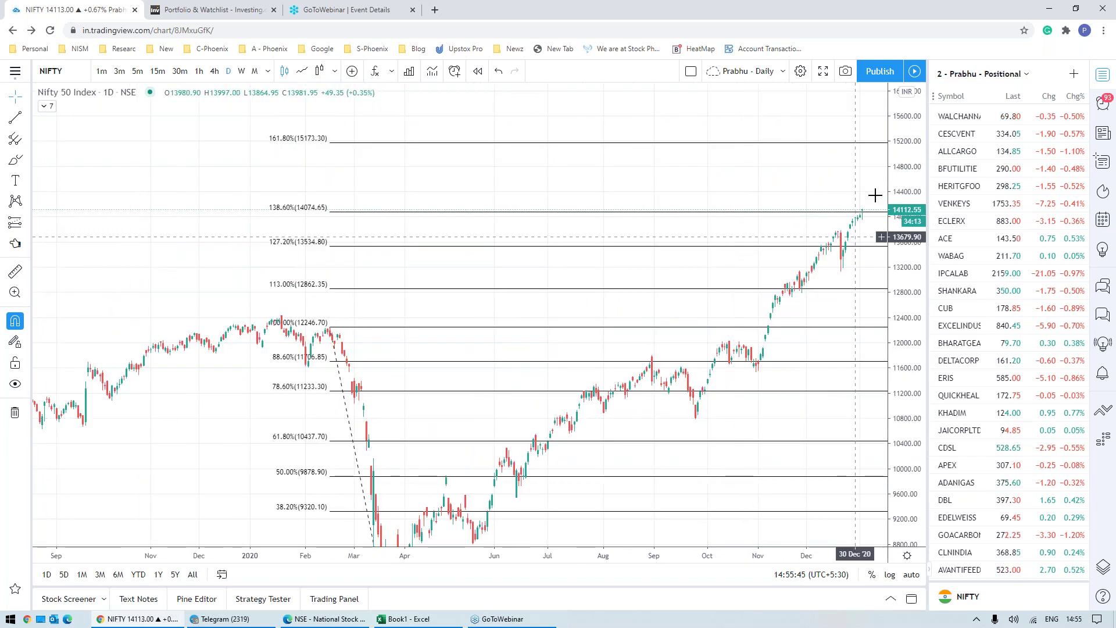
drag(916, 200, 735, 182)
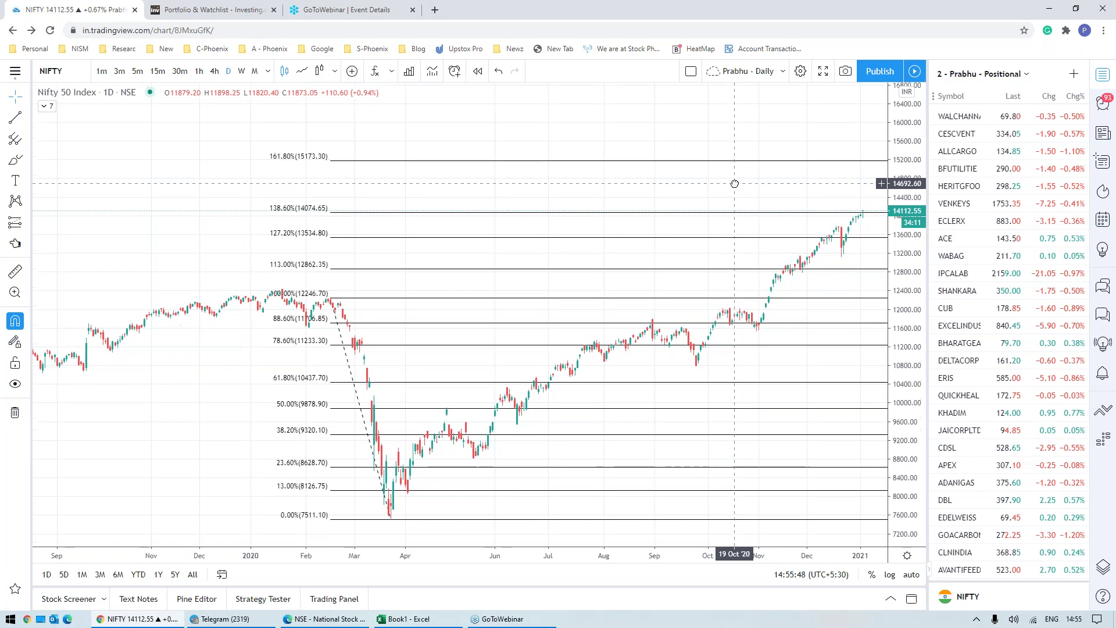
click(363, 169)
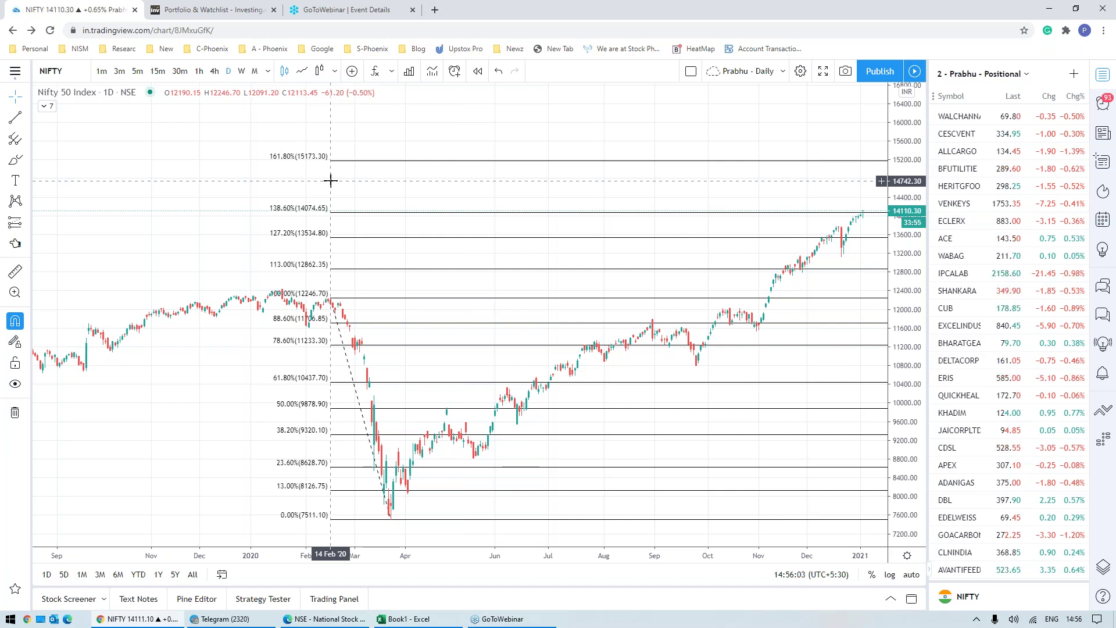
Step: Zoom out to show price history from Sep 2019, then switch to the NSE option chain
scroll(665, 424, down, 1)
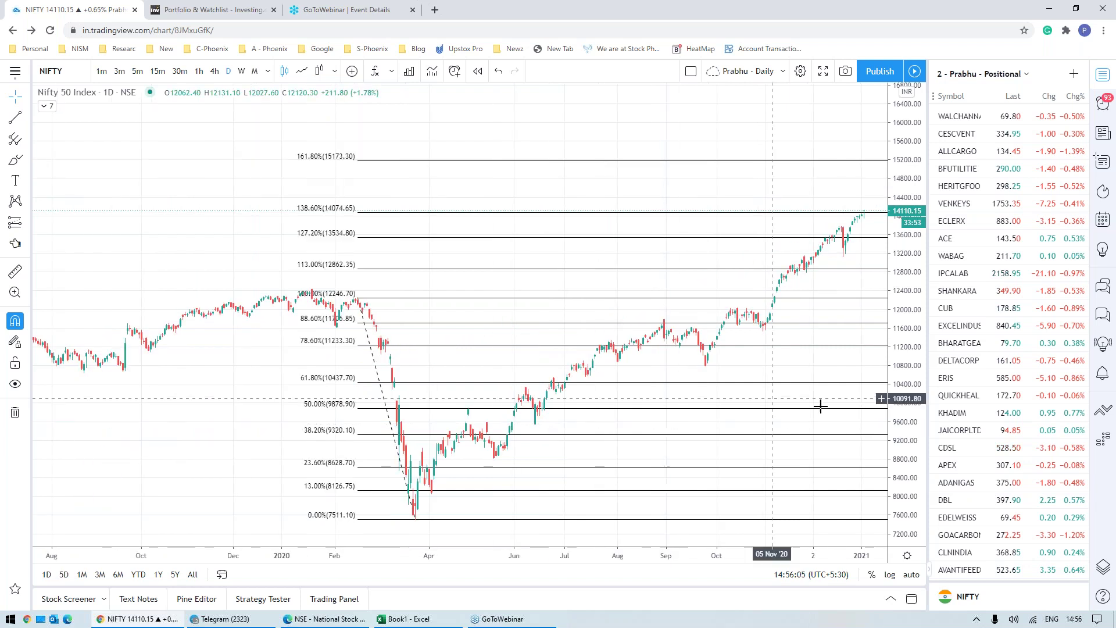
drag(908, 484, 898, 430)
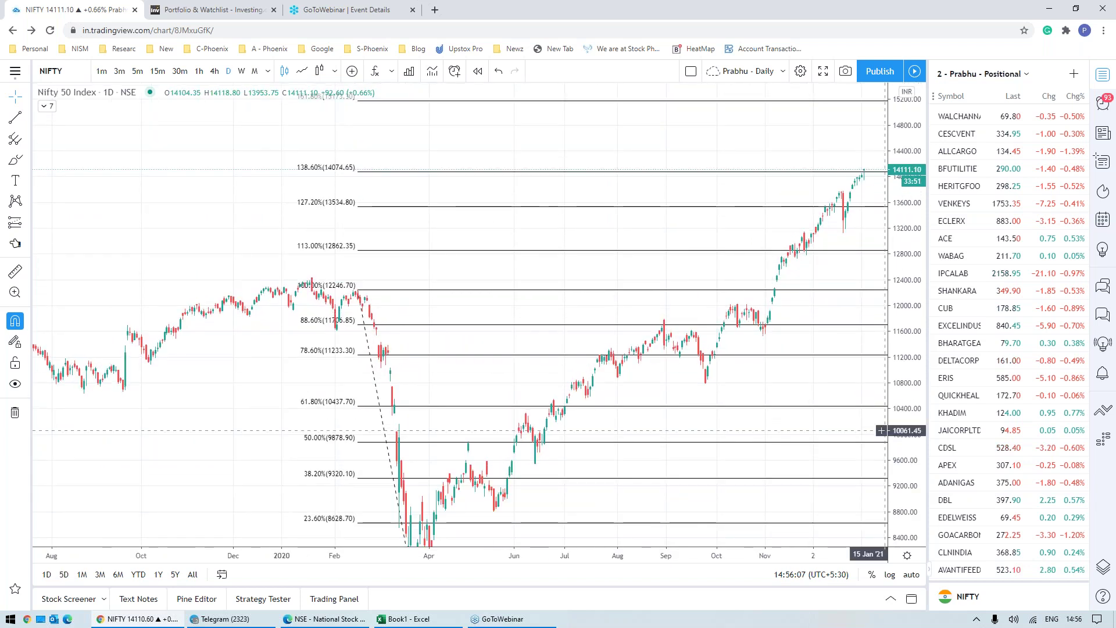
scroll(897, 422, up, 2)
scroll(733, 391, down, 2)
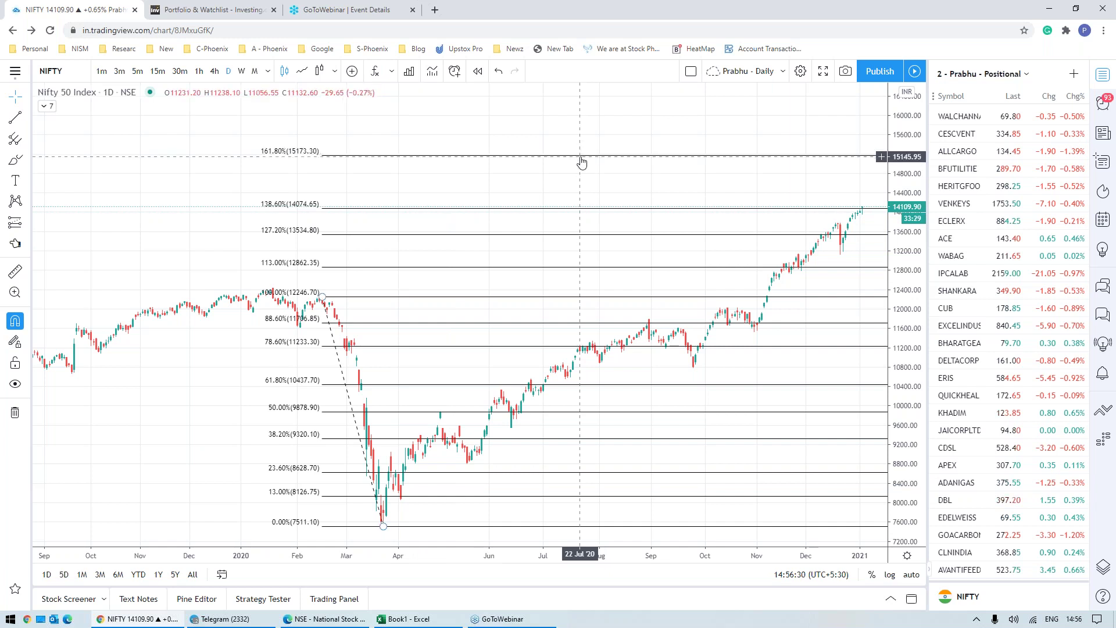
click(337, 620)
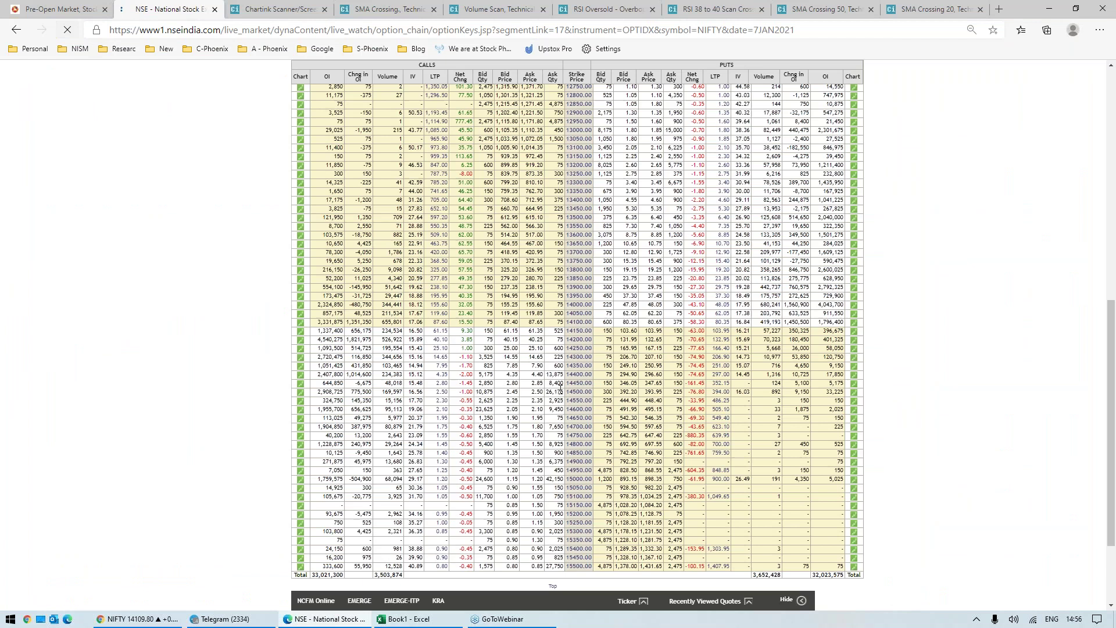
Step: Review the 7JAN2021 NIFTY option chain, return to its top, then go back to TradingView
scroll(562, 388, down, 3)
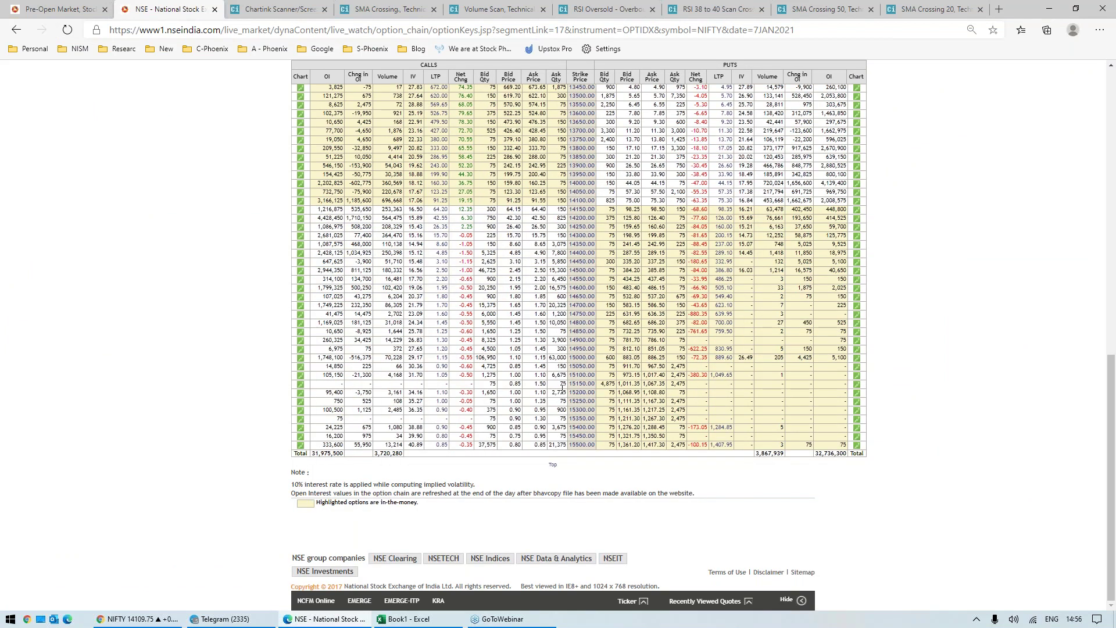
scroll(562, 388, up, 1)
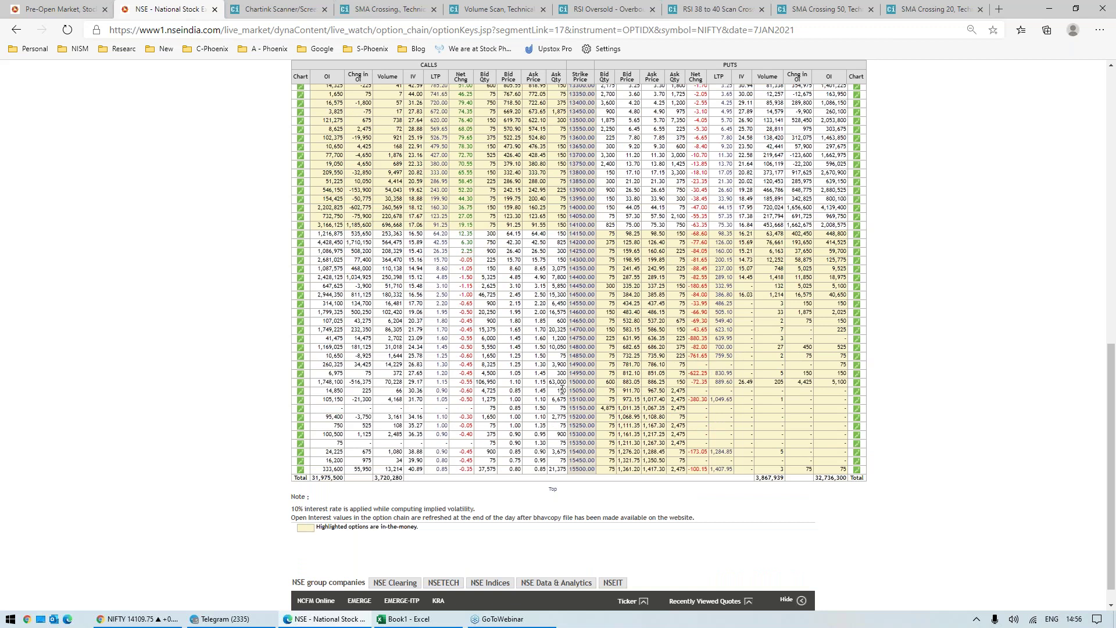
key(Home)
key(alt+Tab)
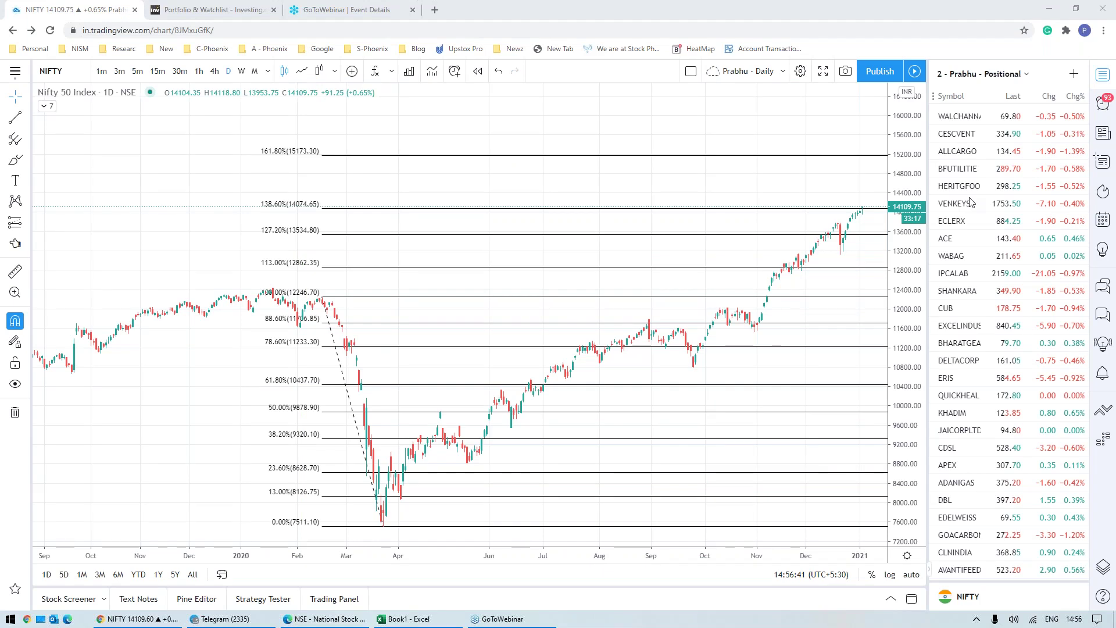
Step: Switch the NSE option chain to the 28JAN2021 expiry, scroll through it, and return to TradingView
key(alt+Tab)
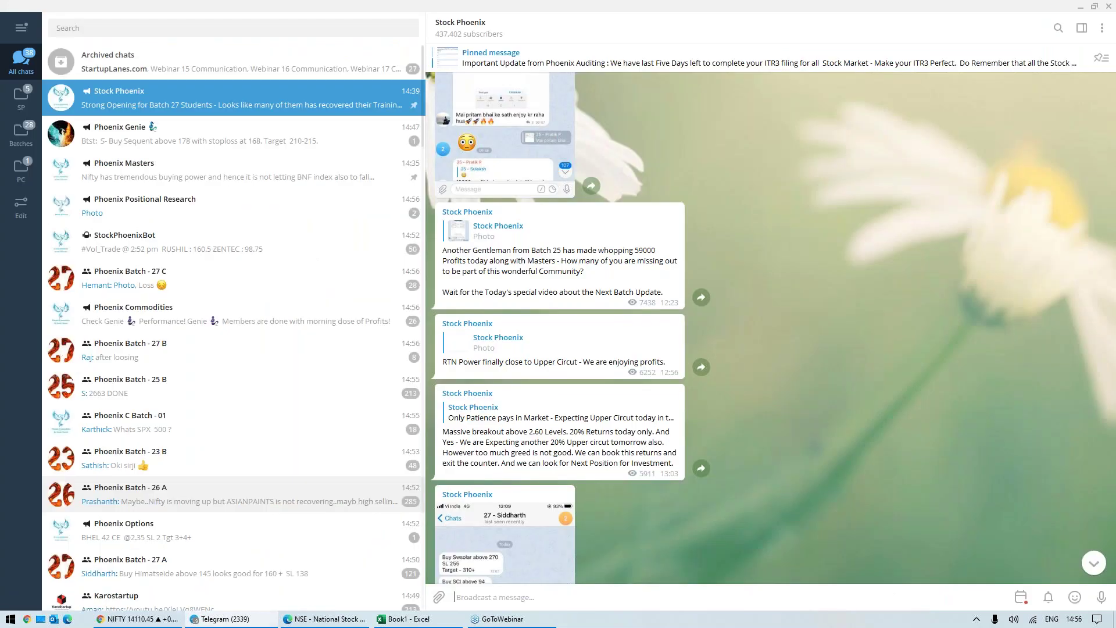
key(alt+Tab)
key(alt+Tab)
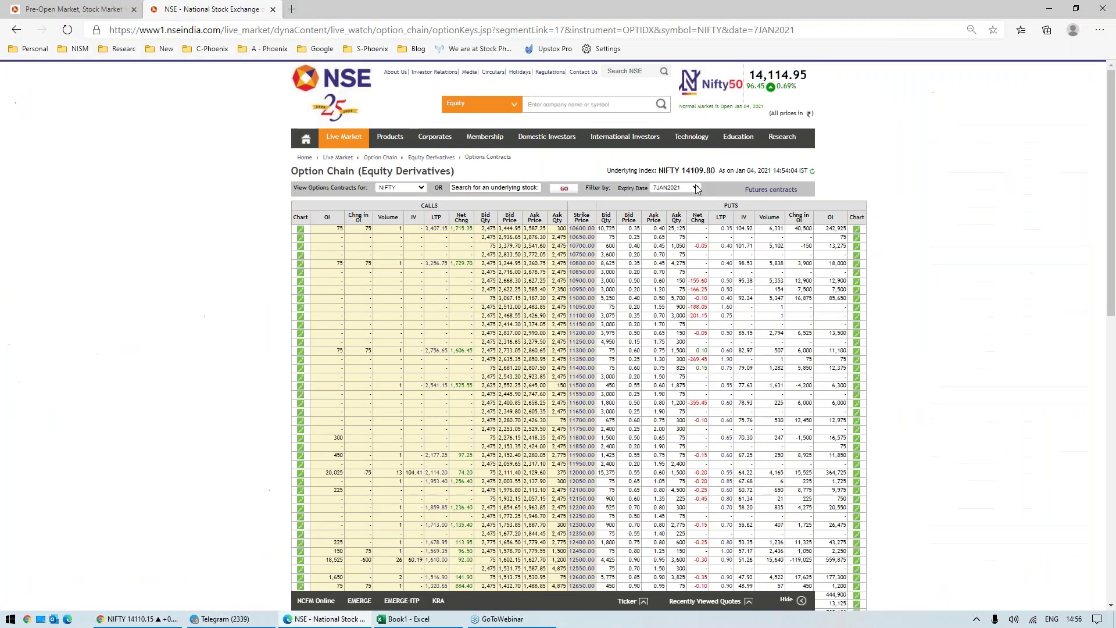
click(696, 189)
click(674, 290)
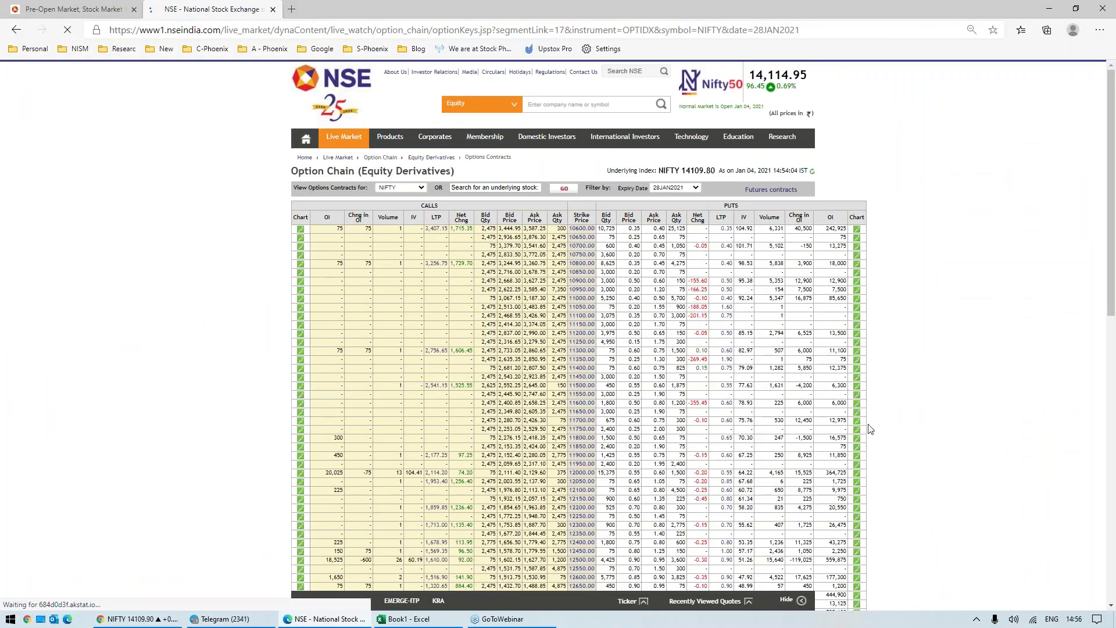
scroll(871, 433, down, 6)
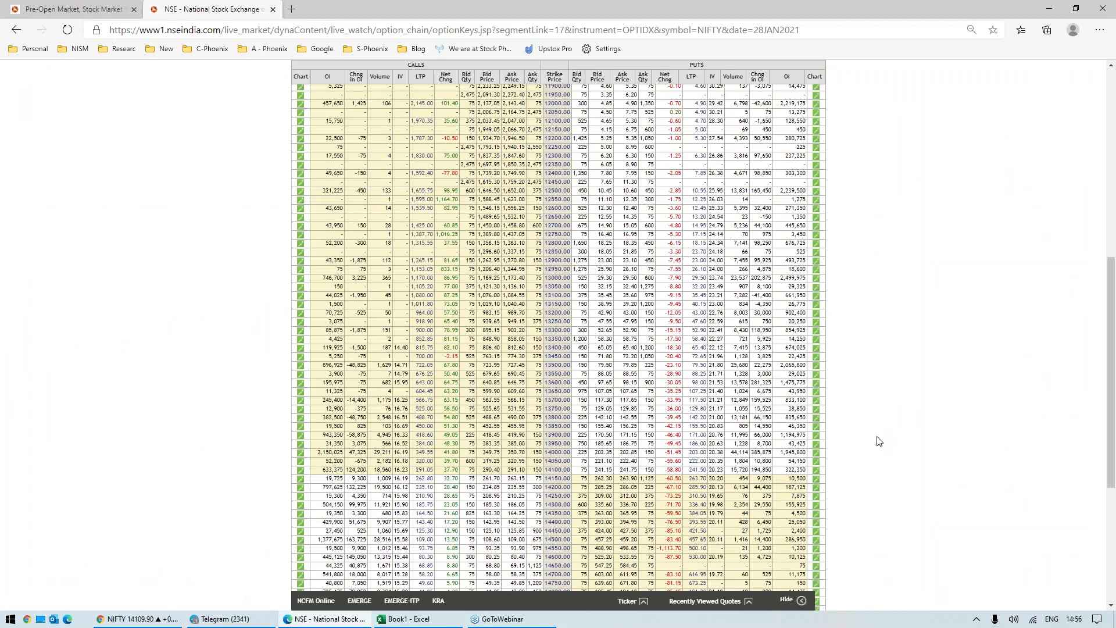
scroll(878, 441, down, 5)
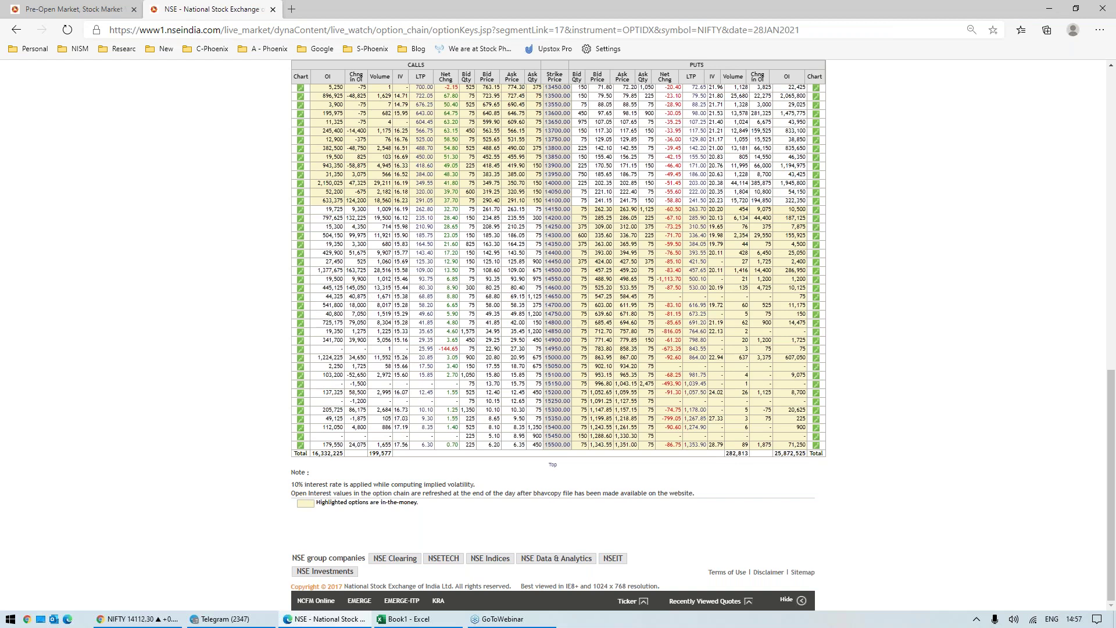
key(alt)
key(alt+Tab)
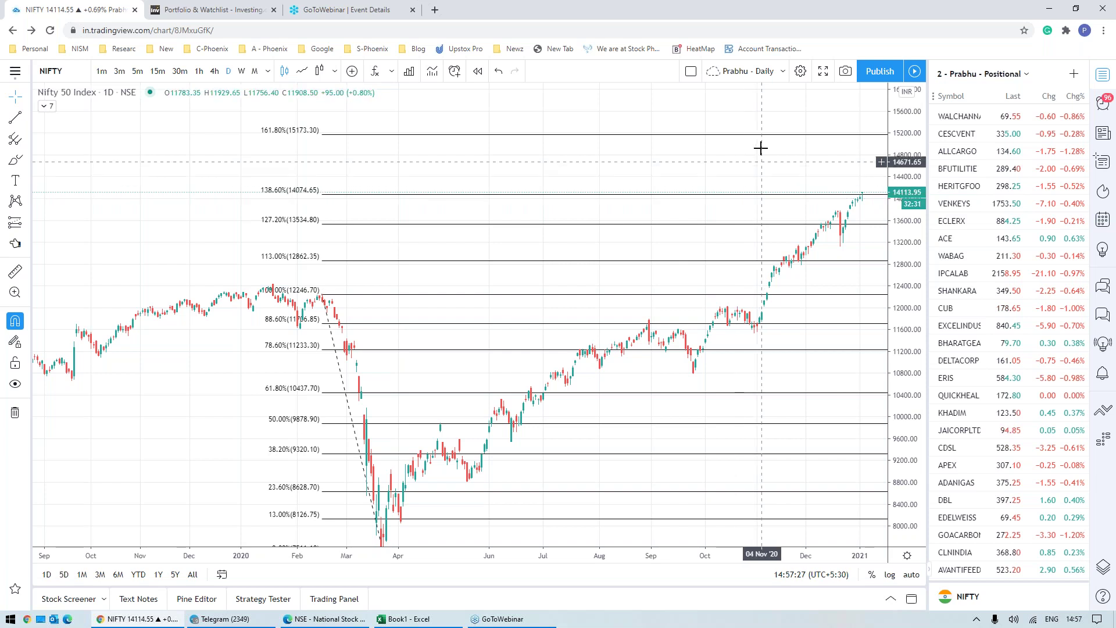
Step: Compress the price scale to show the 0% level and pan the chart to start around Oct 2019
drag(907, 151, 906, 203)
drag(724, 224, 676, 203)
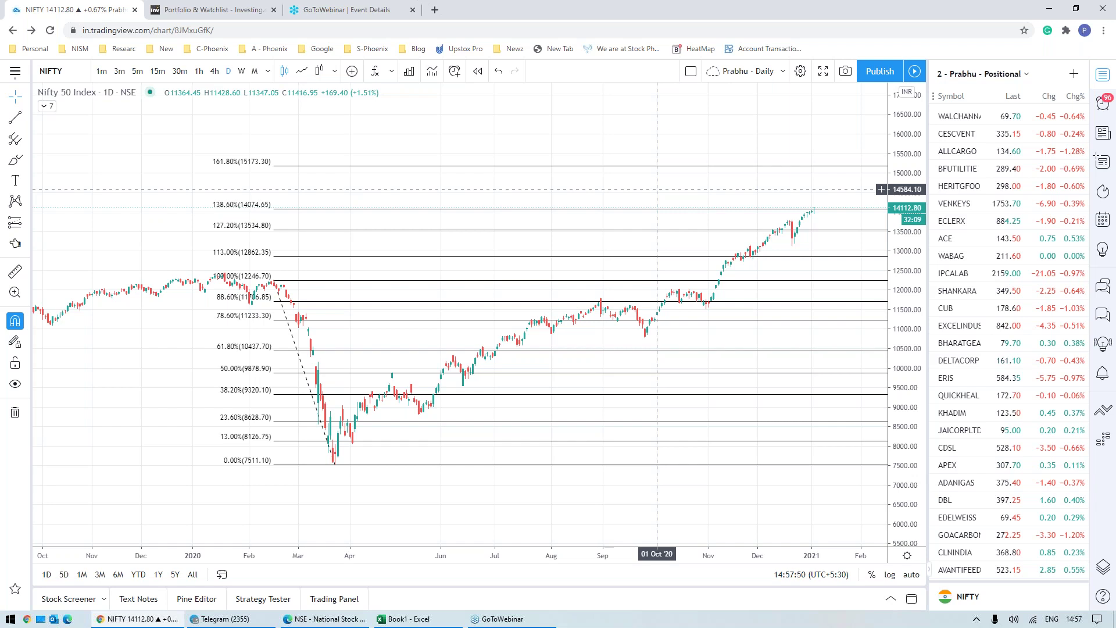
scroll(703, 382, up, 1)
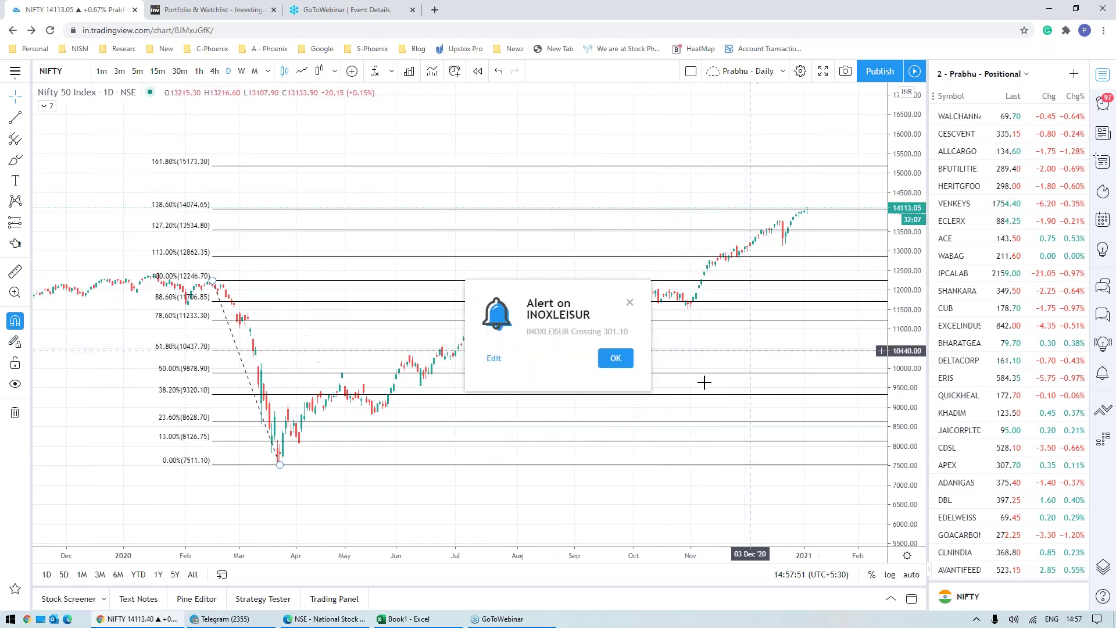
Step: Dismiss the INOXLEISUR price alert and adjust the price scale to show the 161.8% level
click(615, 358)
drag(904, 444, 904, 427)
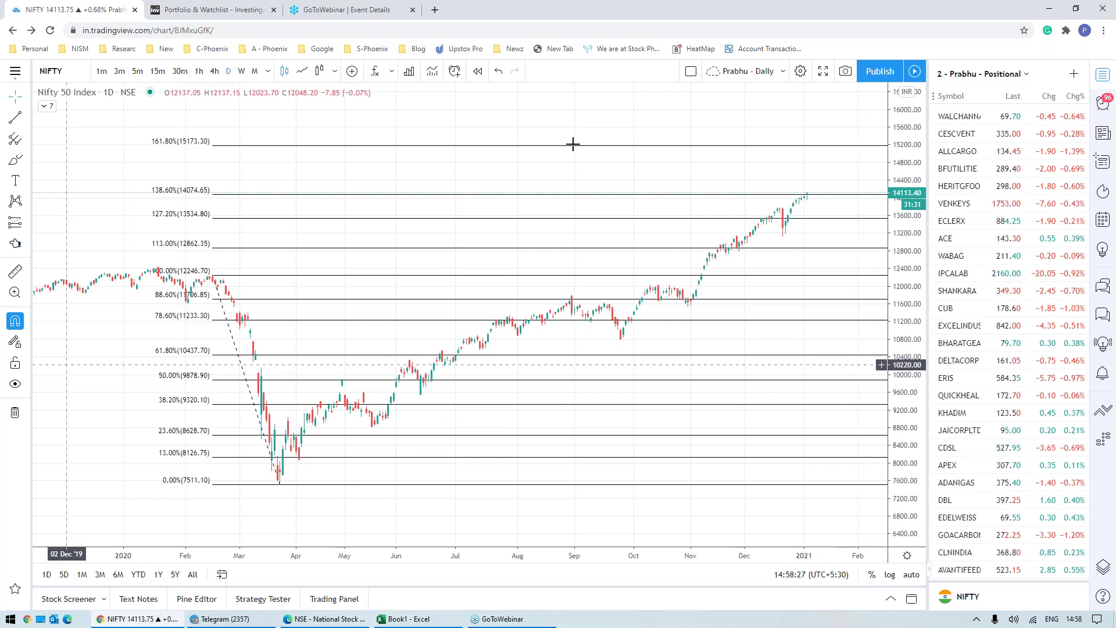
drag(900, 452, 897, 414)
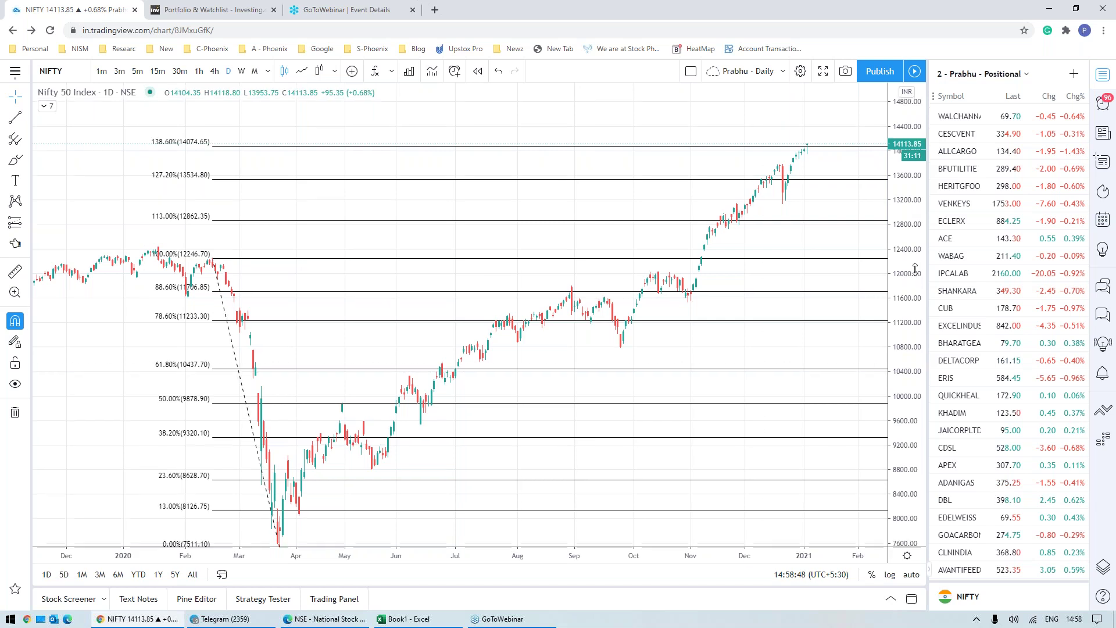
drag(910, 365, 934, 391)
Step: Spread the NIFTY Fibonacci levels further apart, then view the Investing.com December portfolio holdings
scroll(843, 384, down, 3)
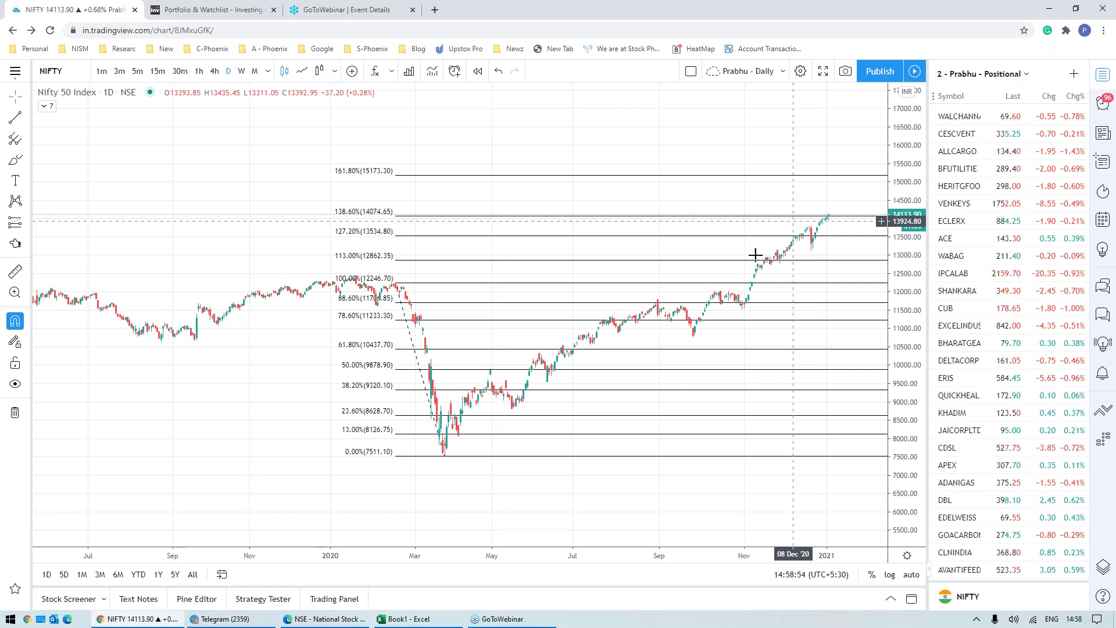
scroll(647, 417, up, 1)
scroll(647, 417, up, 1)
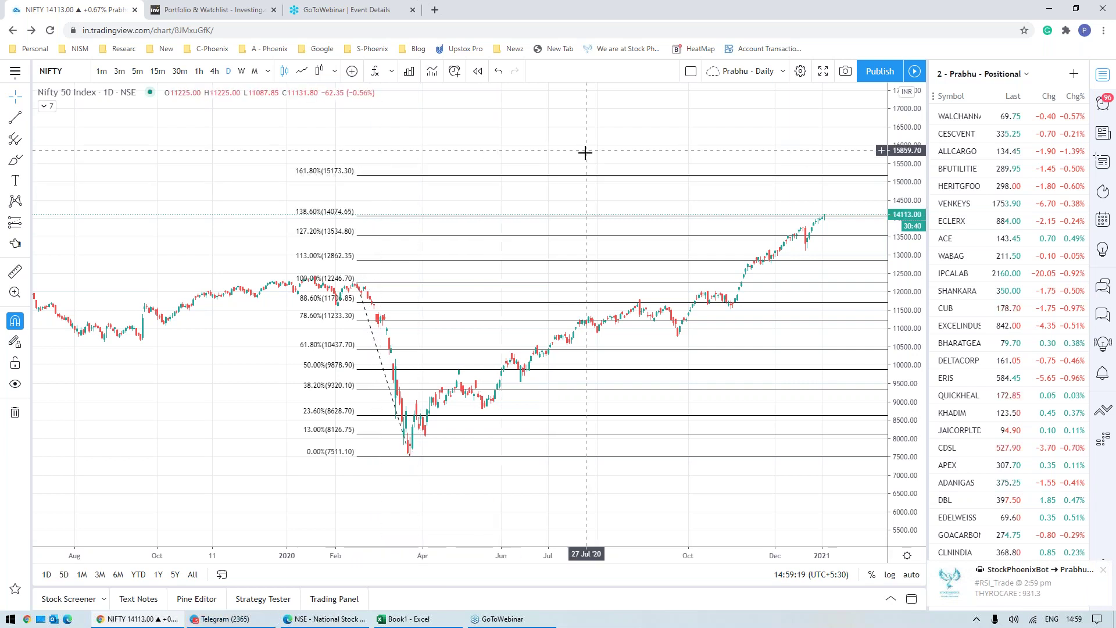
drag(887, 372, 887, 355)
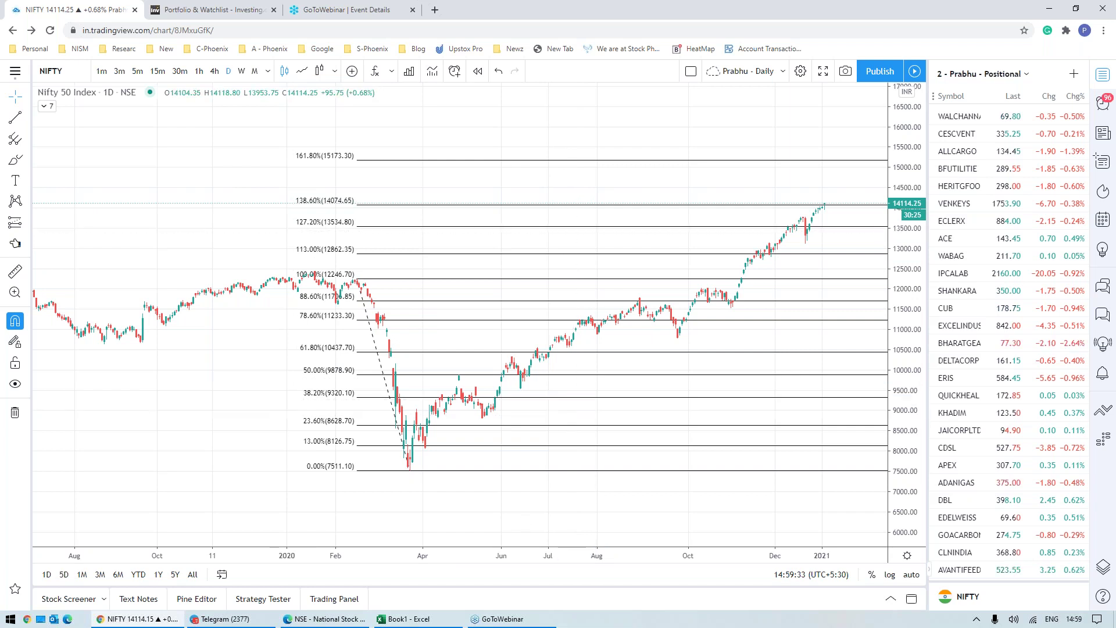
click(211, 18)
scroll(904, 411, down, 2)
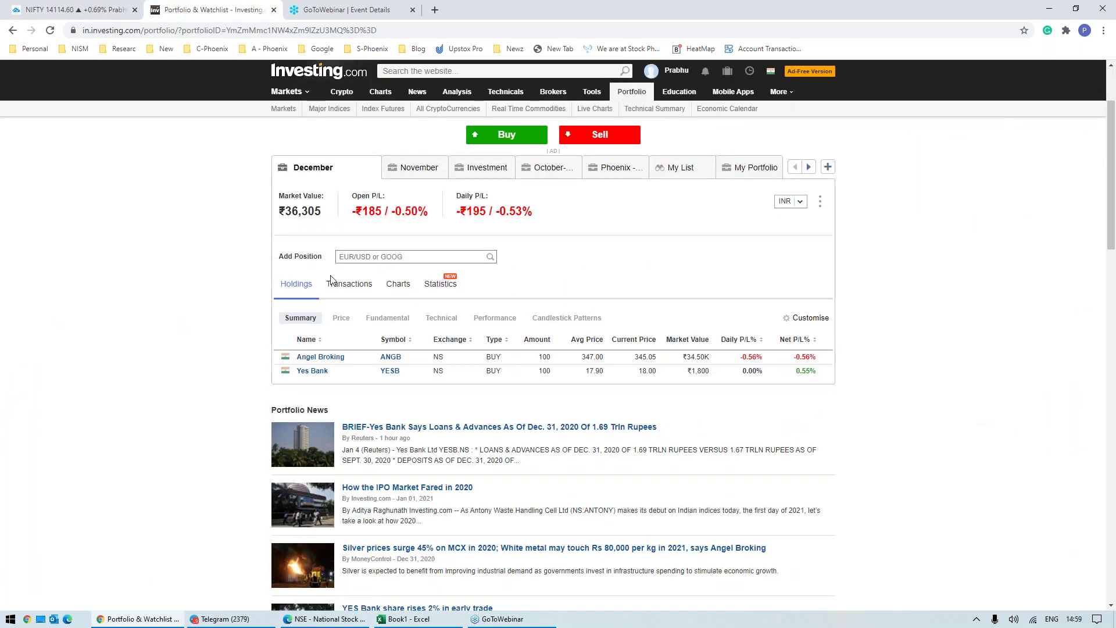
Step: Show the portfolio's closed positions filtered to today's trades
click(349, 285)
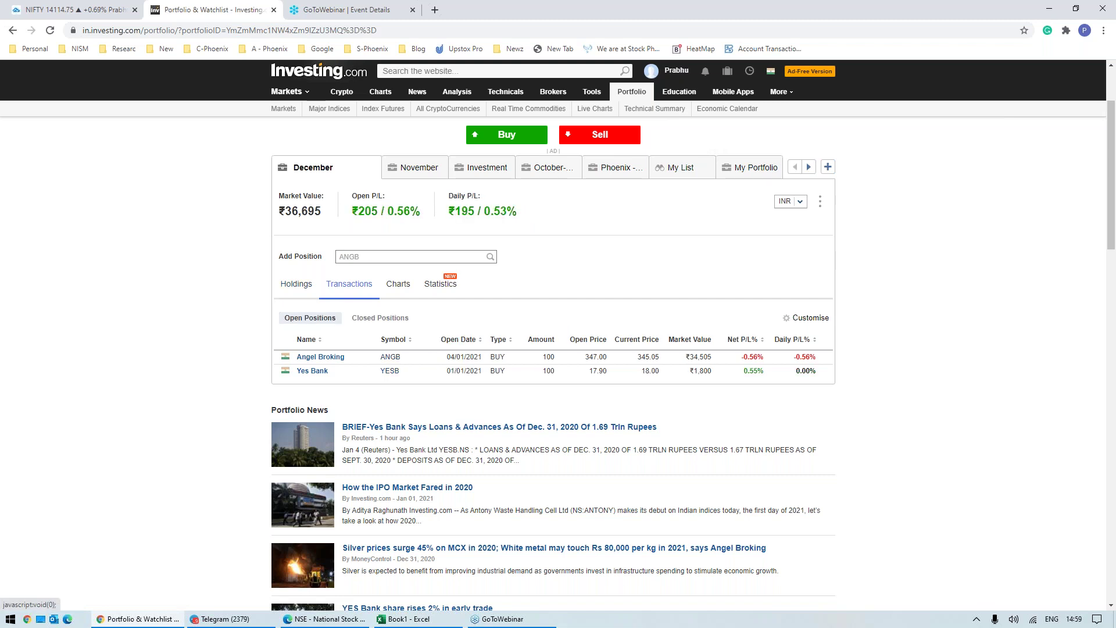
click(380, 317)
click(553, 351)
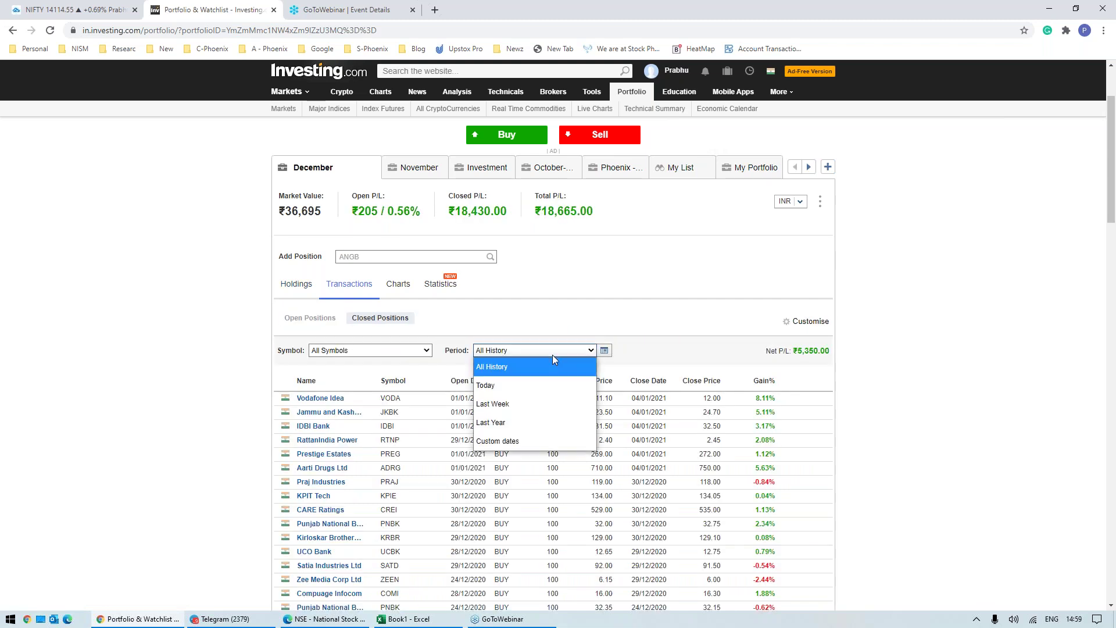
click(537, 384)
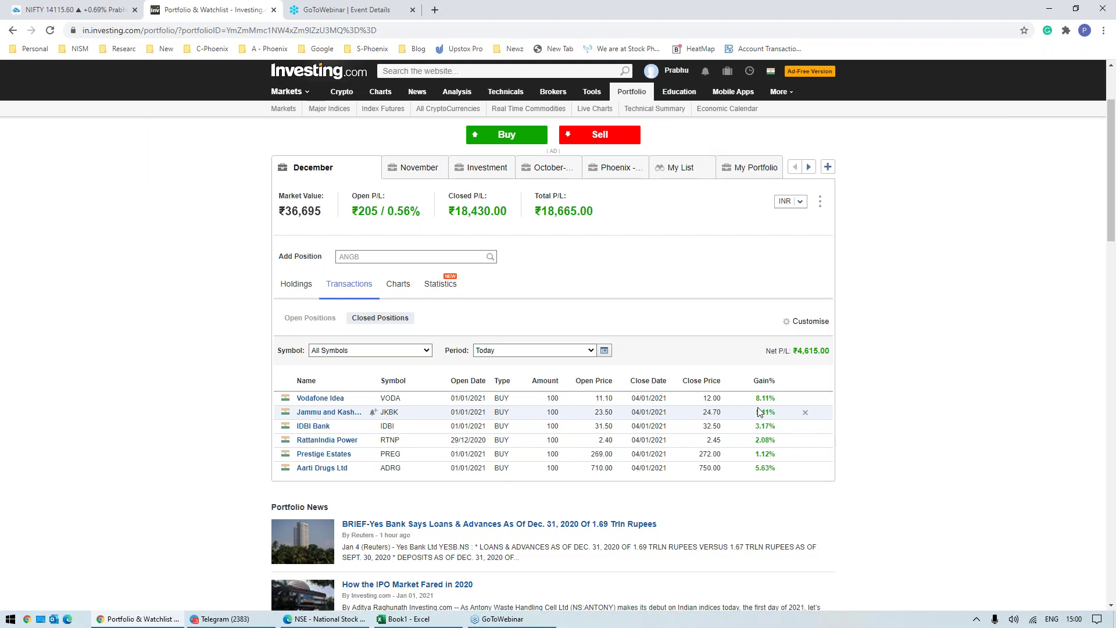
Step: Switch back to open positions and return to the NIFTY TradingView chart
click(316, 318)
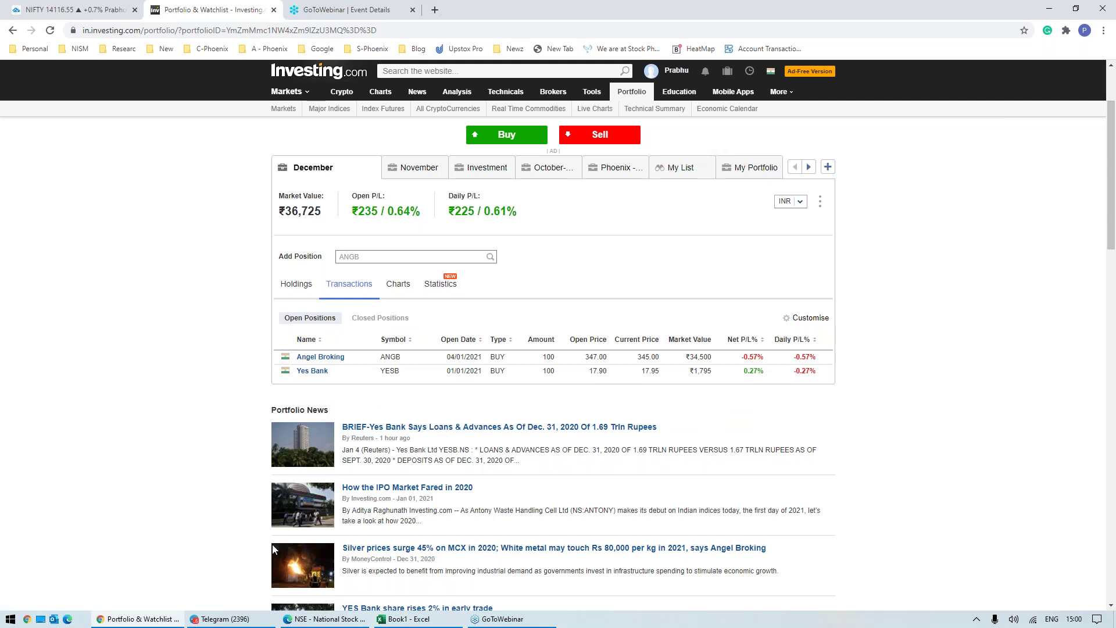
scroll(293, 136, up, 2)
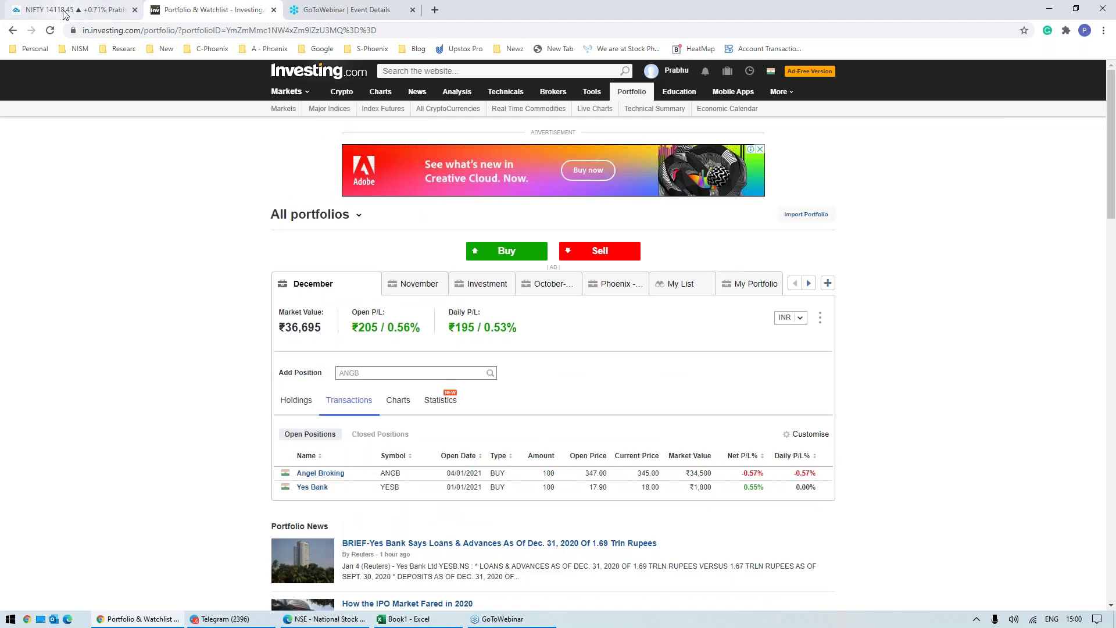
click(65, 12)
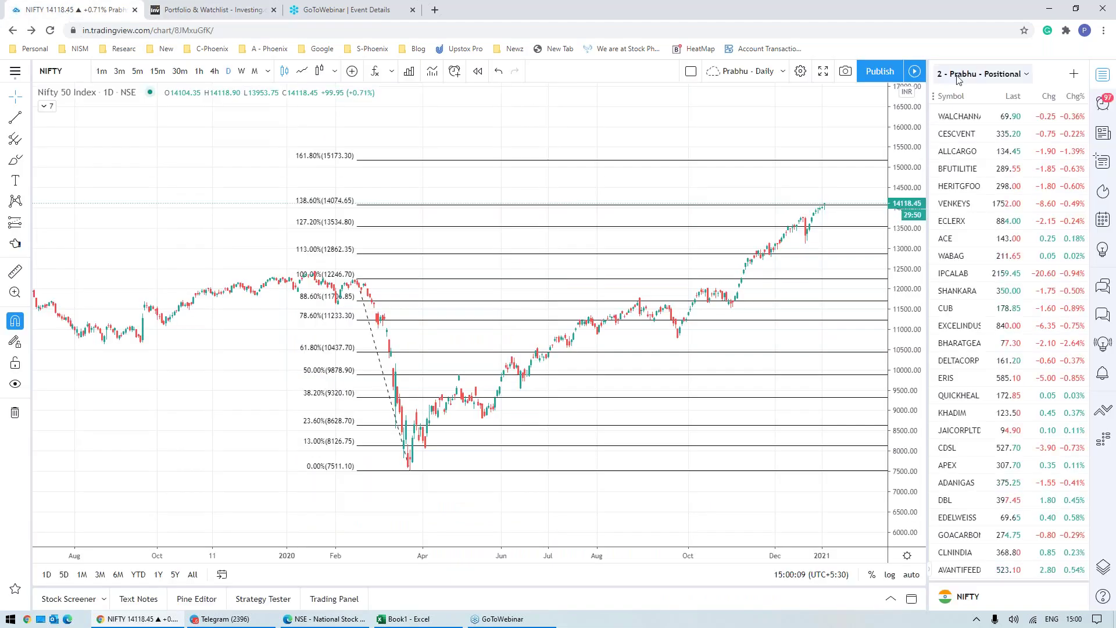
Step: Bring the Book1 Excel workbook to the front from the taskbar
mouse_move(1063, 623)
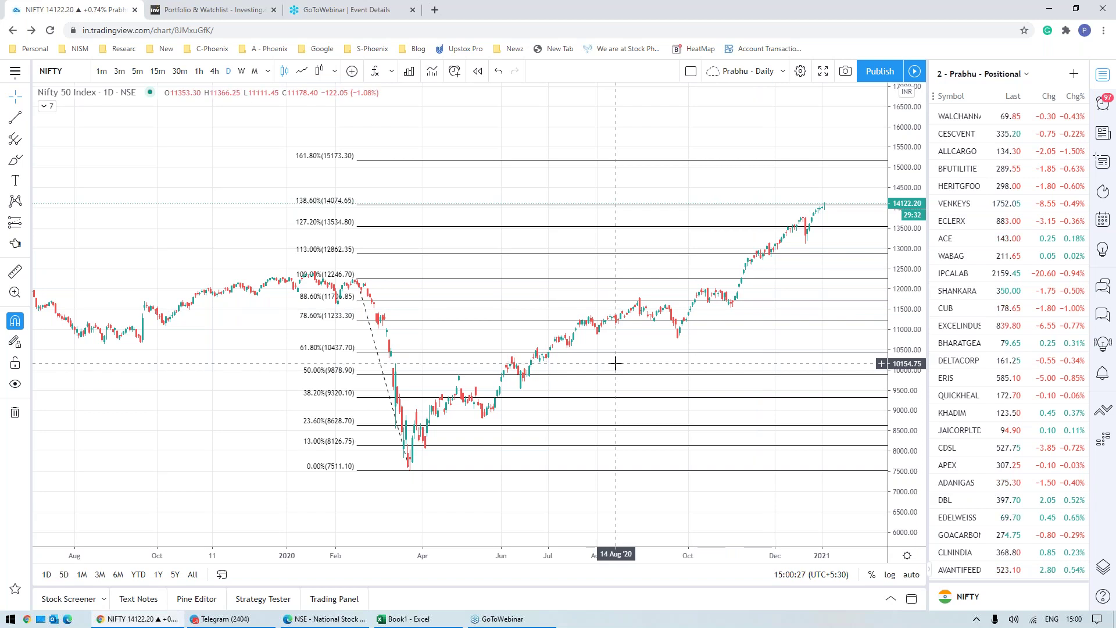
click(411, 620)
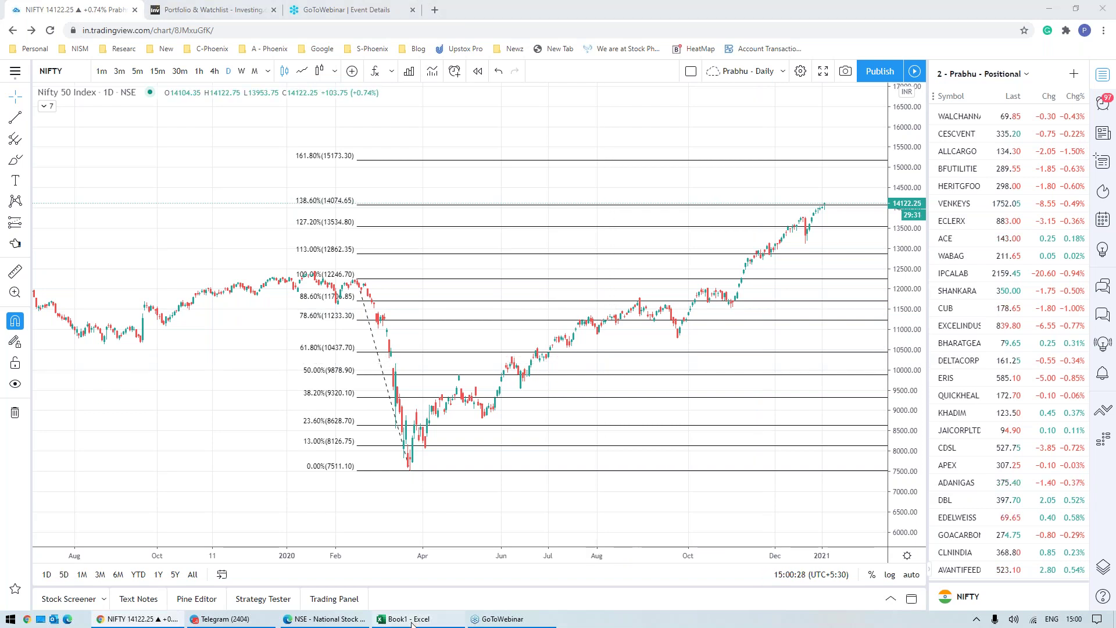
Step: Enter '6th of March' in R12 and number rows 1 to 4 in Q14:Q17
text(6th of March)
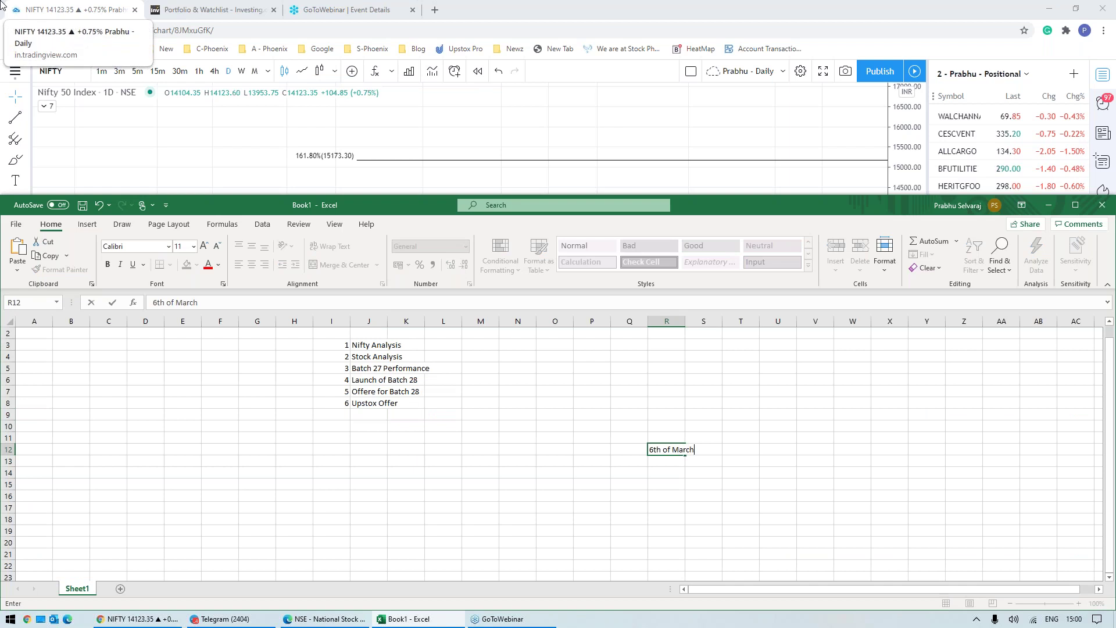
key(Return)
key(Left)
key(Down)
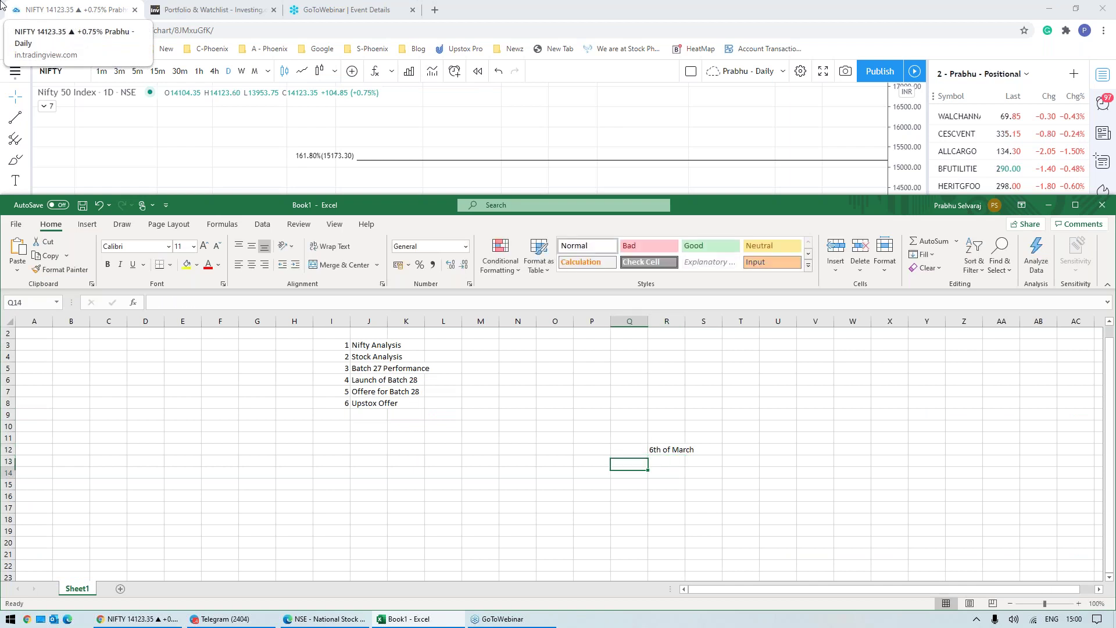
text(1)
key(Return)
text(2)
key(Return)
text(3)
key(Return)
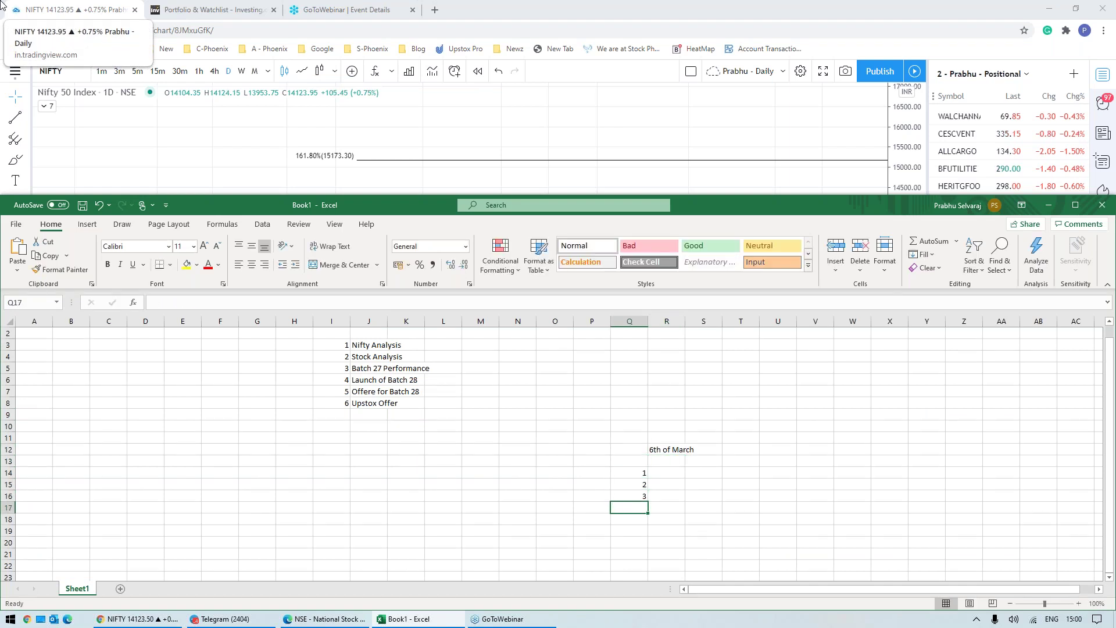
text(4)
key(Return)
Step: Put batch number 28 in Q12 and discard a stray entry in T12
key(Up)
key(Up)
key(Up)
key(Up)
key(Up)
key(Up)
key(Right)
key(Right)
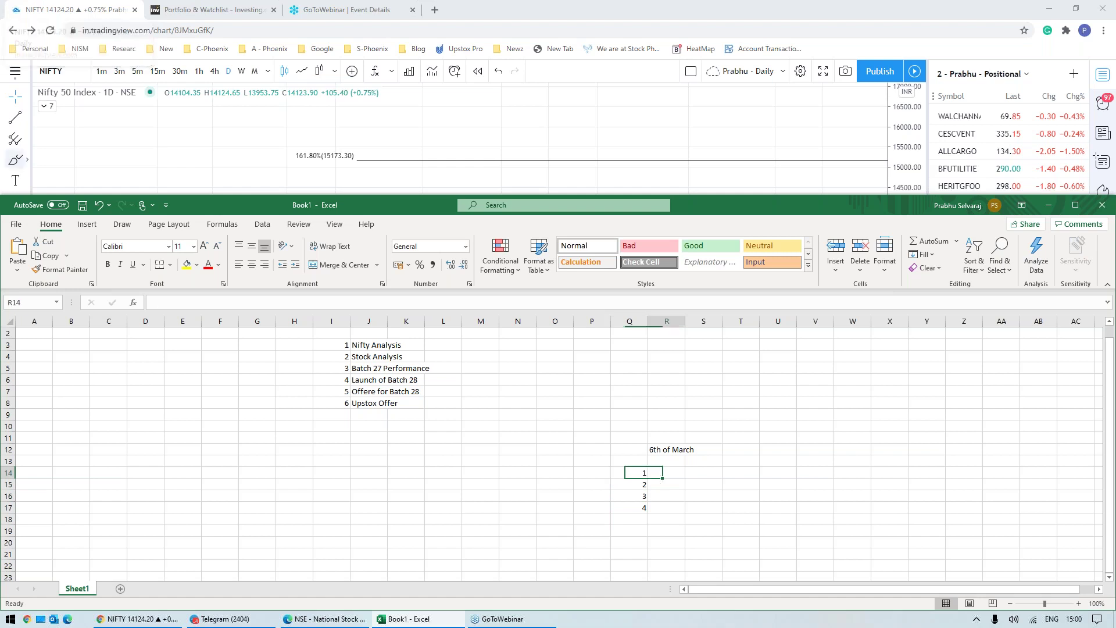
key(Left)
key(Left)
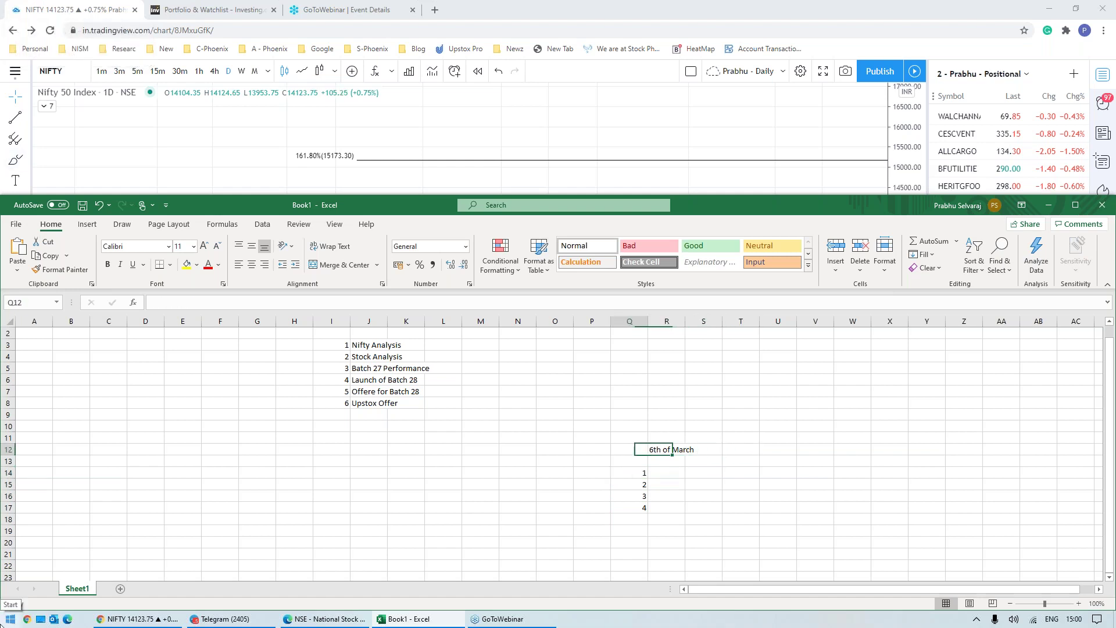
text(28)
key(Right)
key(Right)
key(Right)
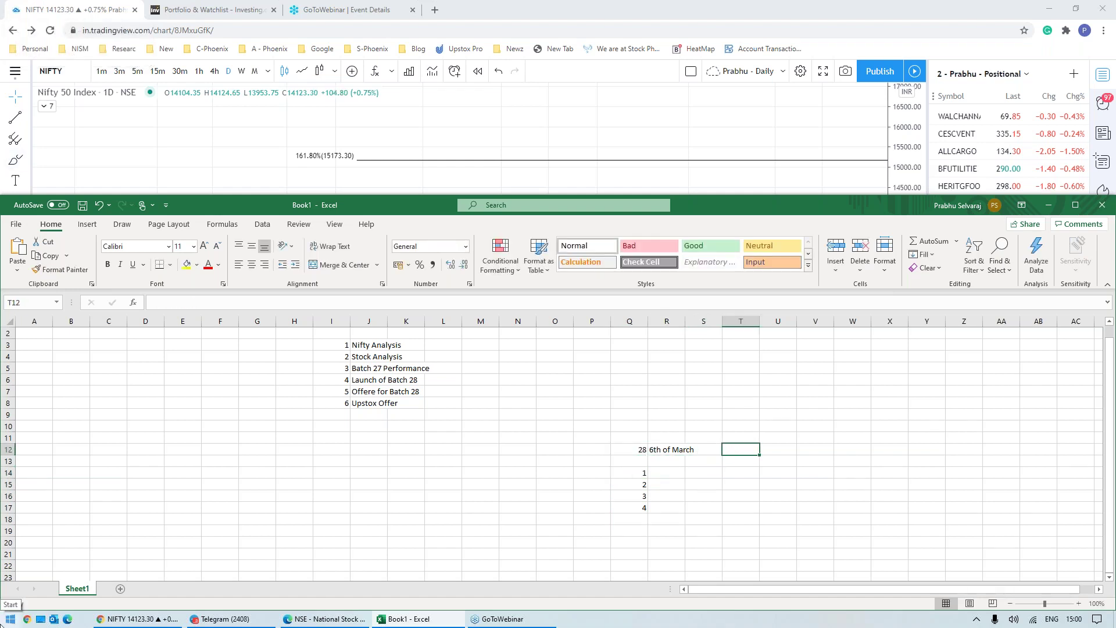
text(Compliment)
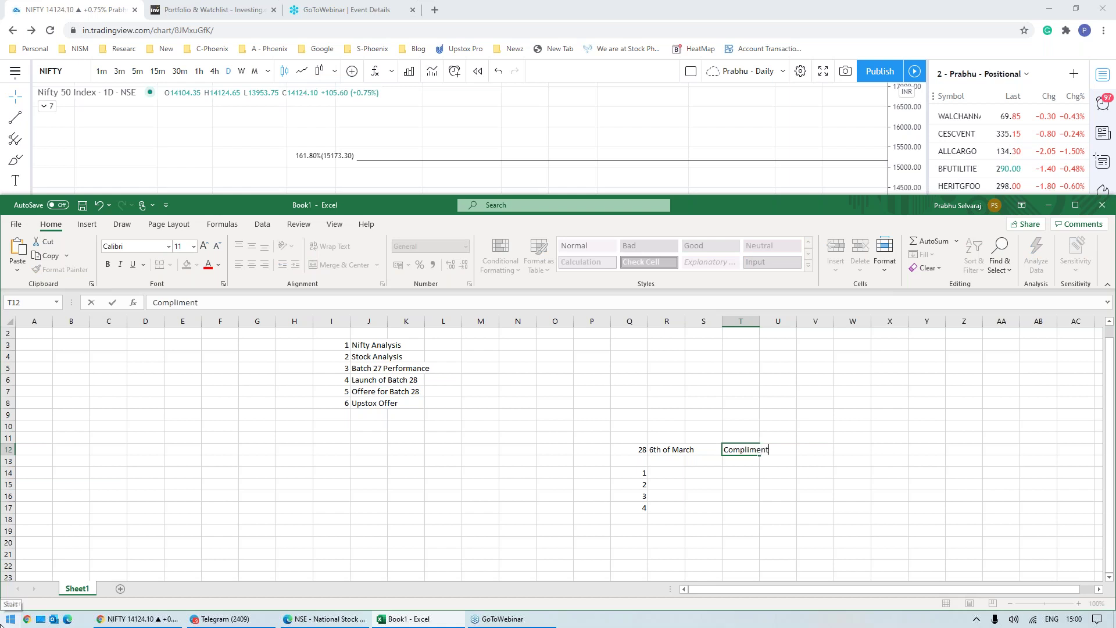
key(Escape)
key(Left)
key(Left)
key(Down)
key(Down)
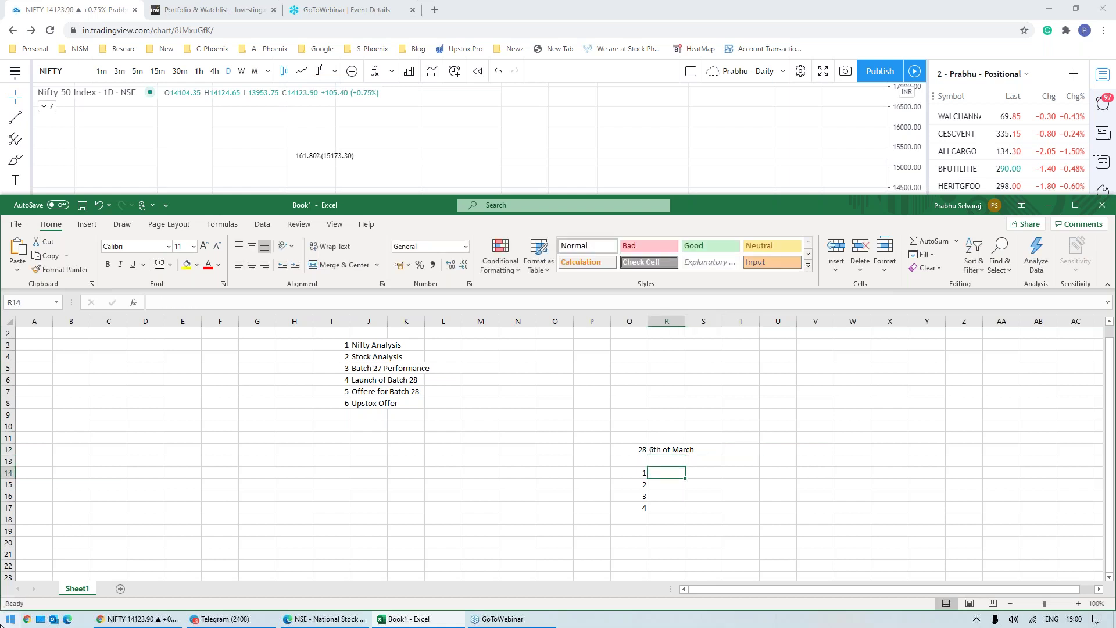
Step: Enter item 1 'Complimentary Access for all the Premium Channels -till Batch starts.' in R14
text(comp)
key(BackSpace)
key(BackSpace)
key(BackSpace)
key(BackSpace)
text(co)
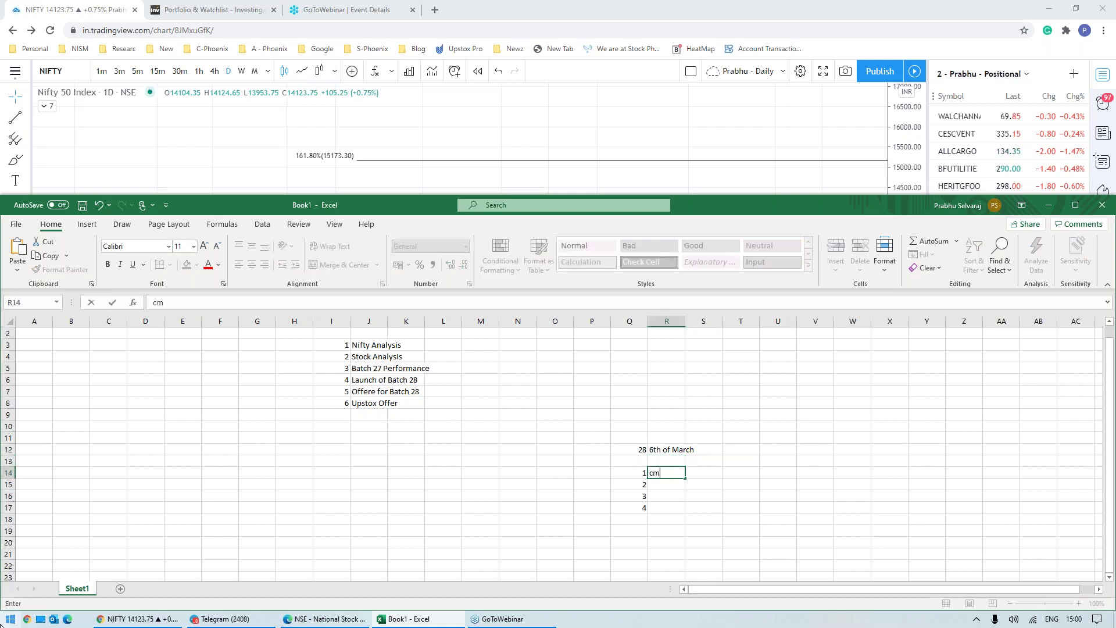
key(BackSpace)
key(BackSpace)
text(Complimentary Acces)
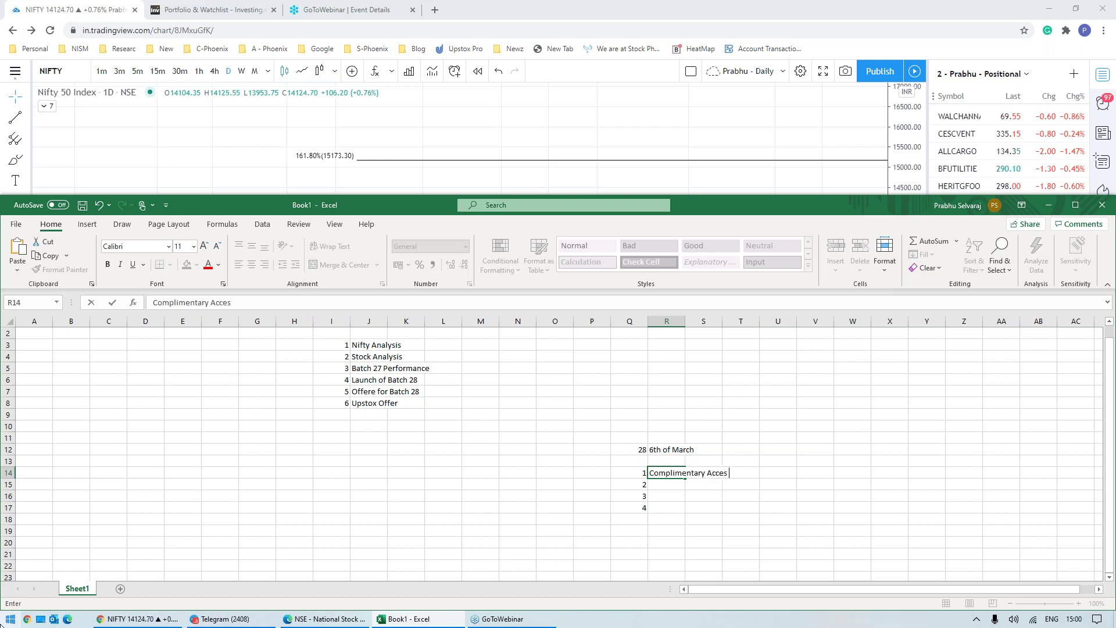
text(s for all the Premium Channe)
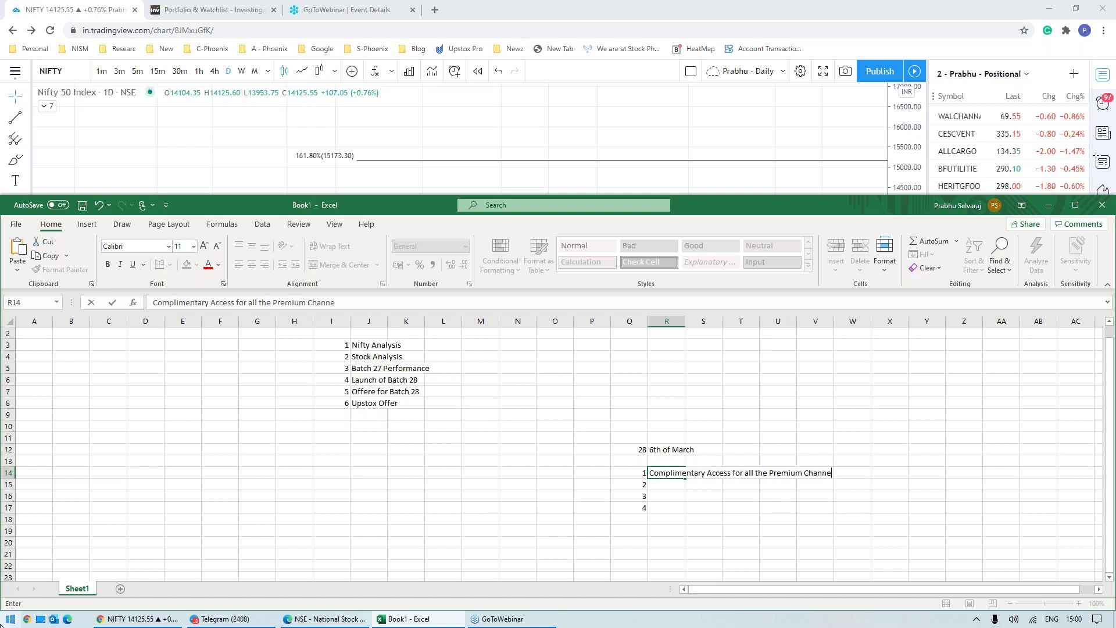
text(ls)
key(BackSpace)
text(ls -till Bagtch Sta)
key(BackSpace)
key(BackSpace)
key(BackSpace)
key(BackSpace)
key(BackSpace)
key(BackSpace)
key(BackSpace)
key(BackSpace)
text(tch starts.)
key(Return)
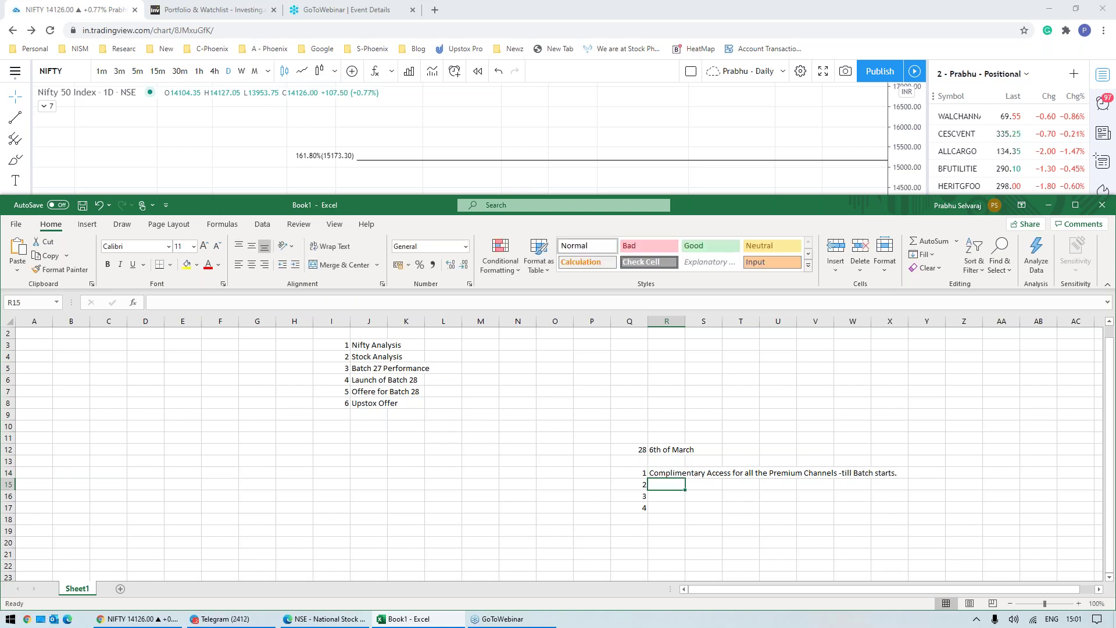
Step: Bring the NIFTY chart forward and zoom out
click(804, 184)
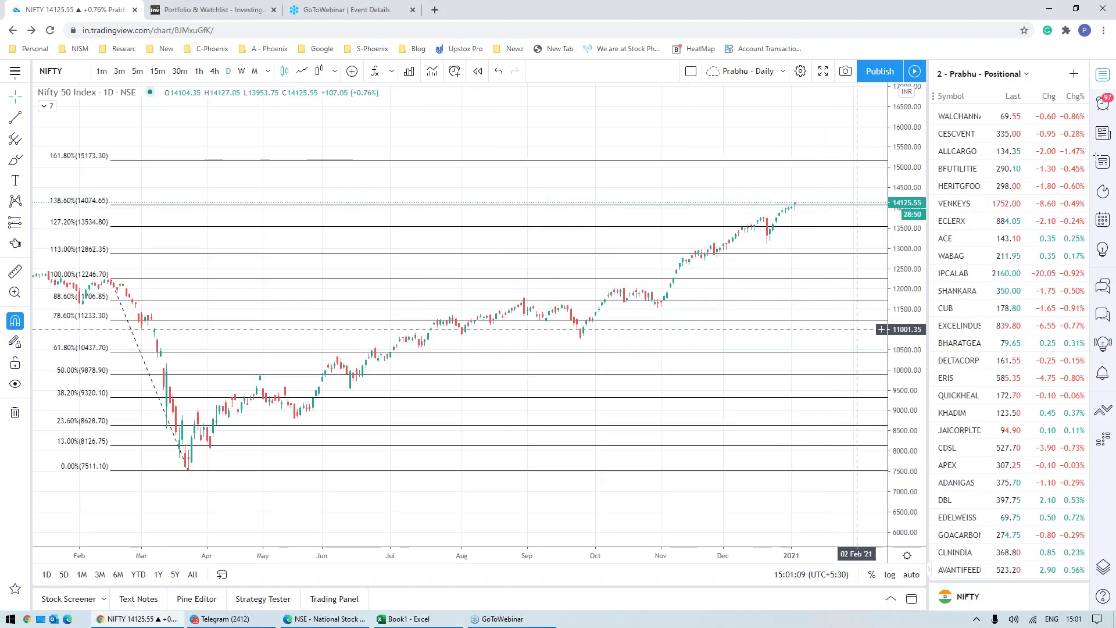
scroll(888, 352, down, 3)
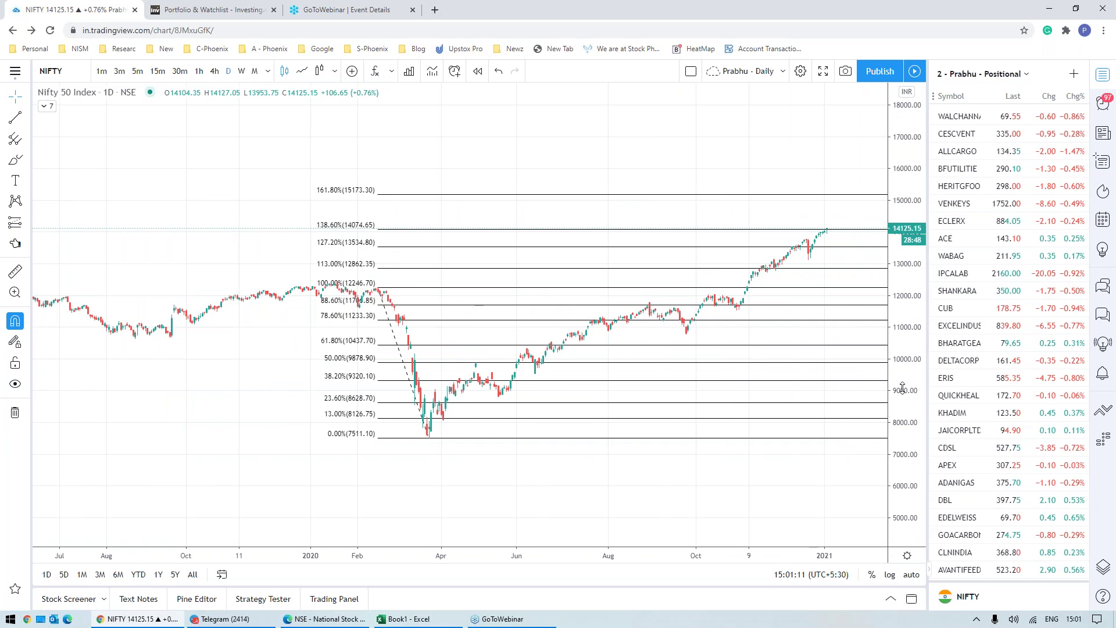
scroll(888, 352, down, 2)
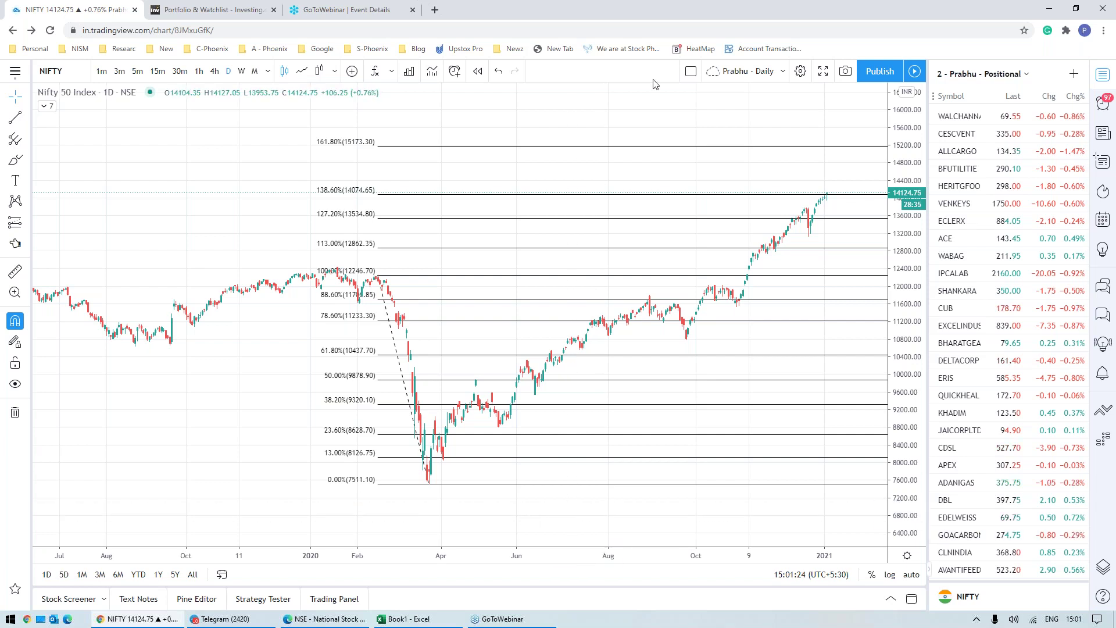
Step: Draw a horizontal line at price 14129, then stretch the price scale
key(alt+h)
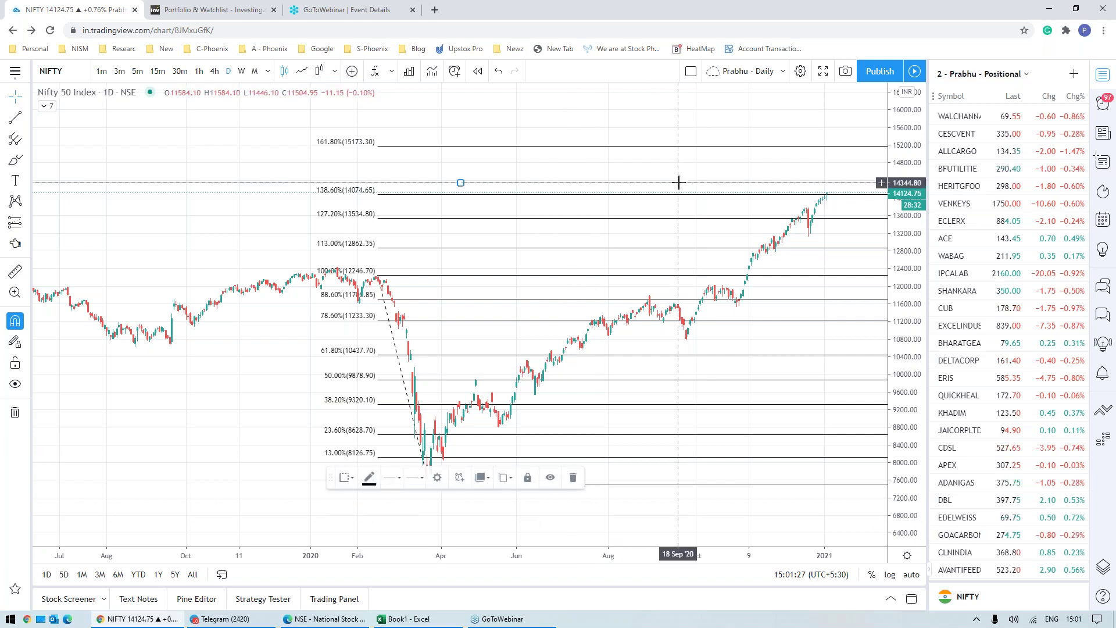
double_click(678, 183)
double_click(543, 327)
text(14129)
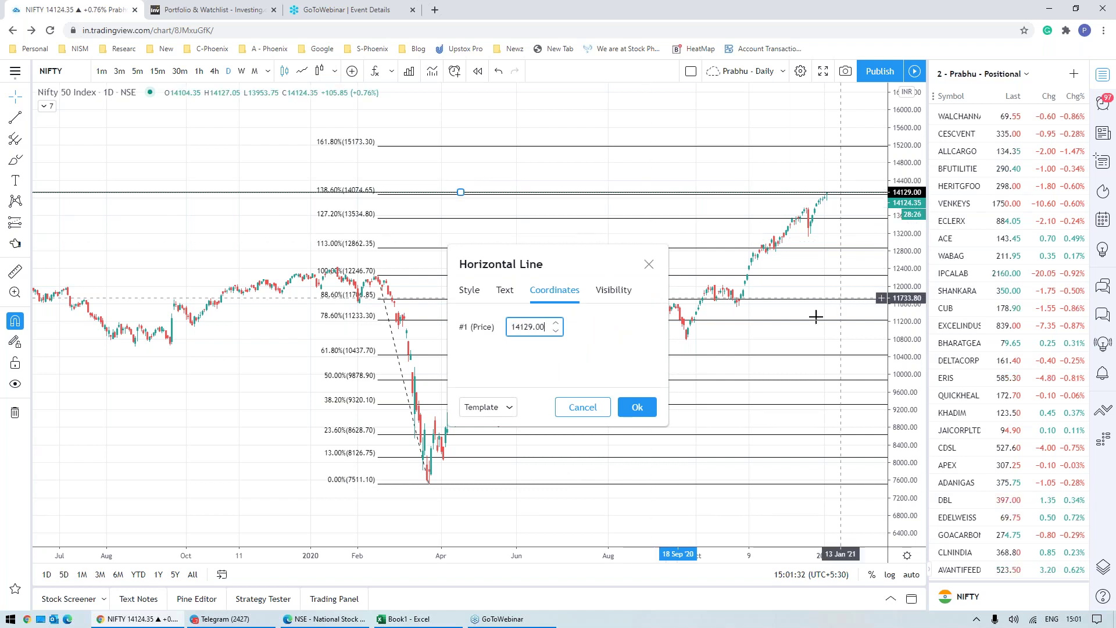
click(638, 407)
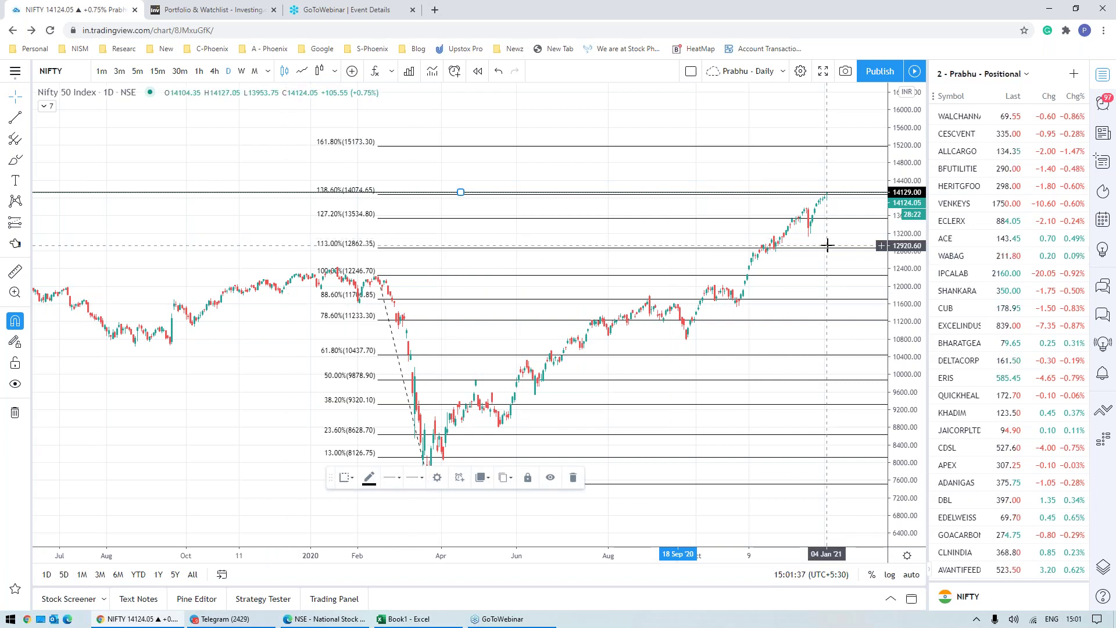
drag(909, 343, 909, 319)
Step: Enter offer 2 'You are welcome to be part of Live Classes with Batch 27 as well.'
key(alt+Tab)
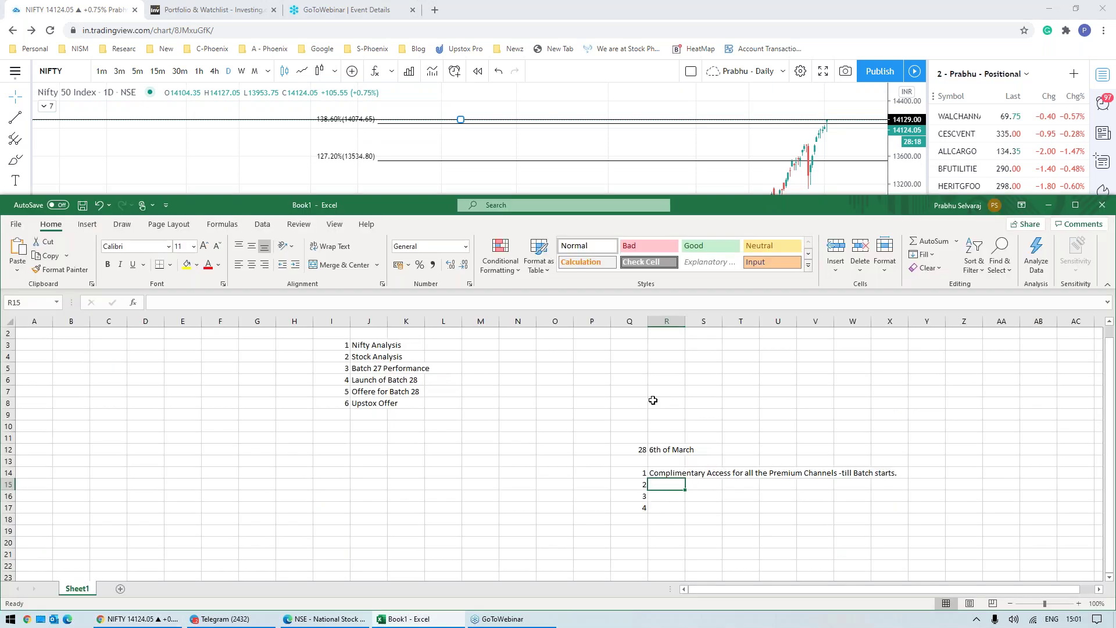
text(You are )
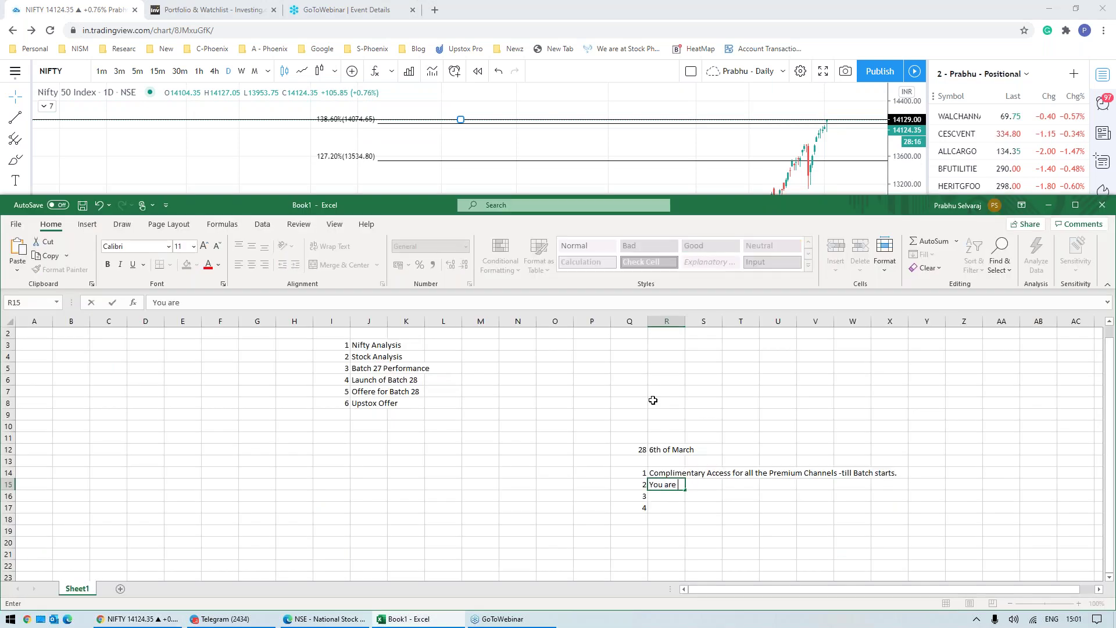
text(welcome to be part of Live Cla)
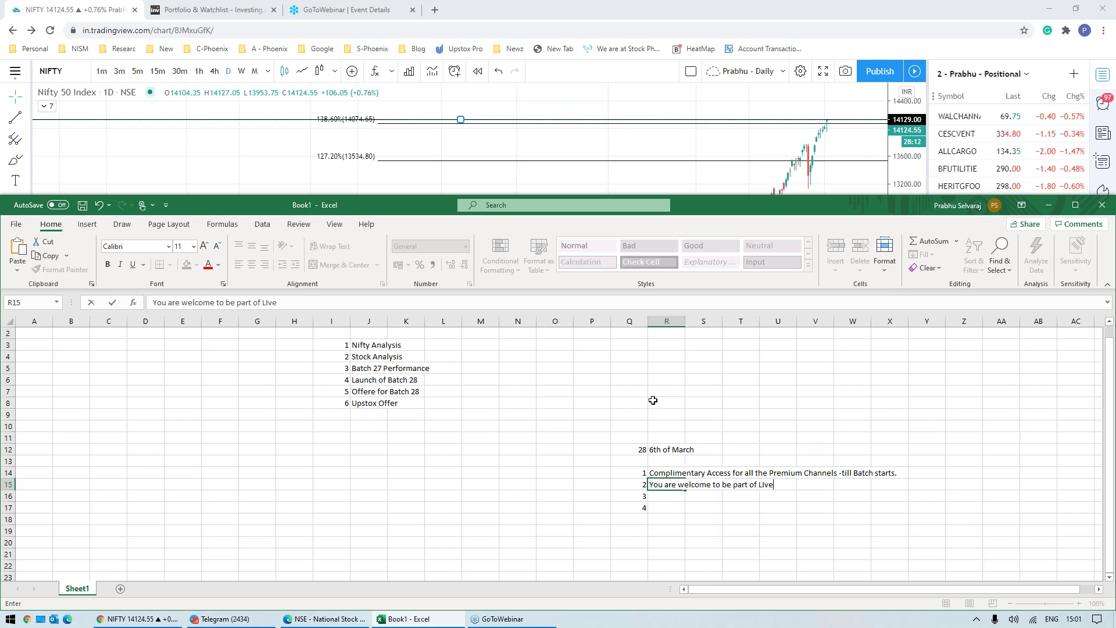
text(sses with Btch)
key(F2)
key(Left)
key(Left)
key(Left)
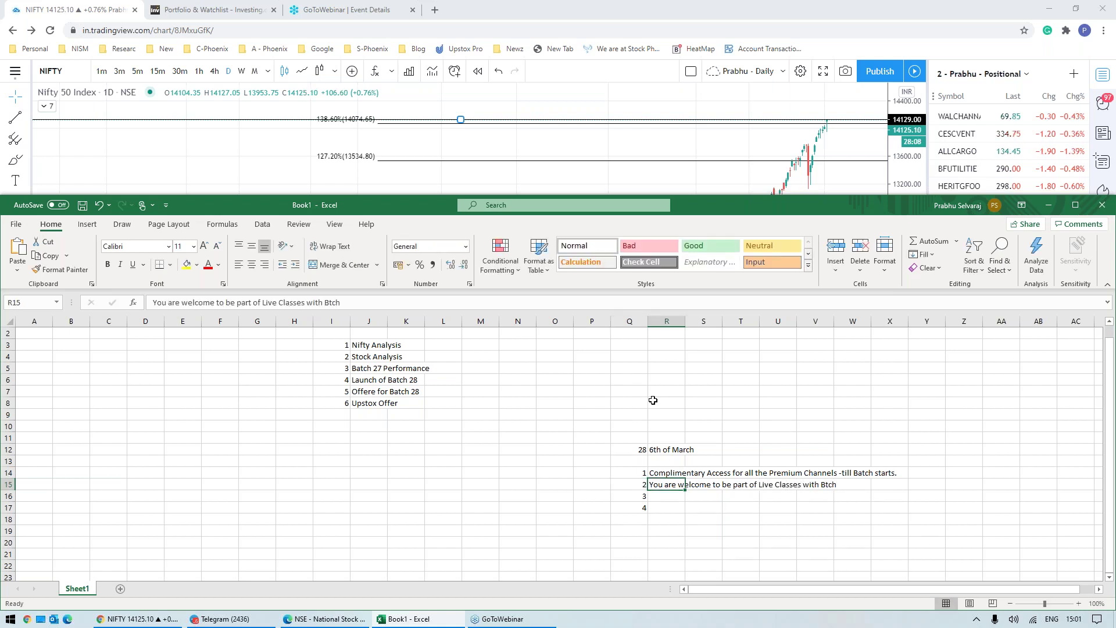
text(a)
key(End)
text(2)
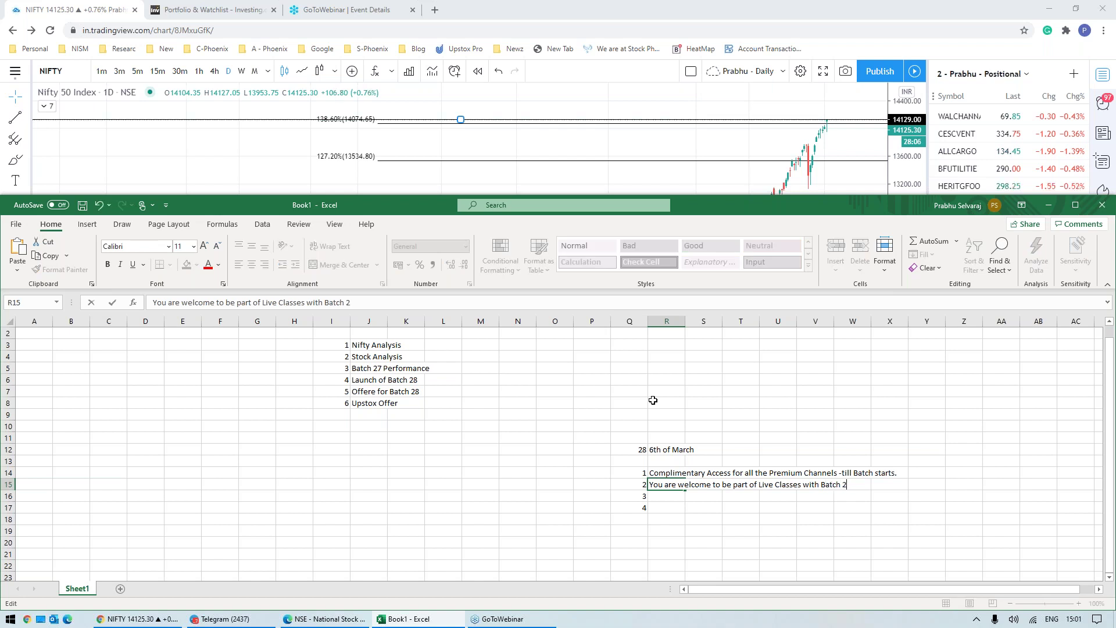
text(7 as well.)
key(Return)
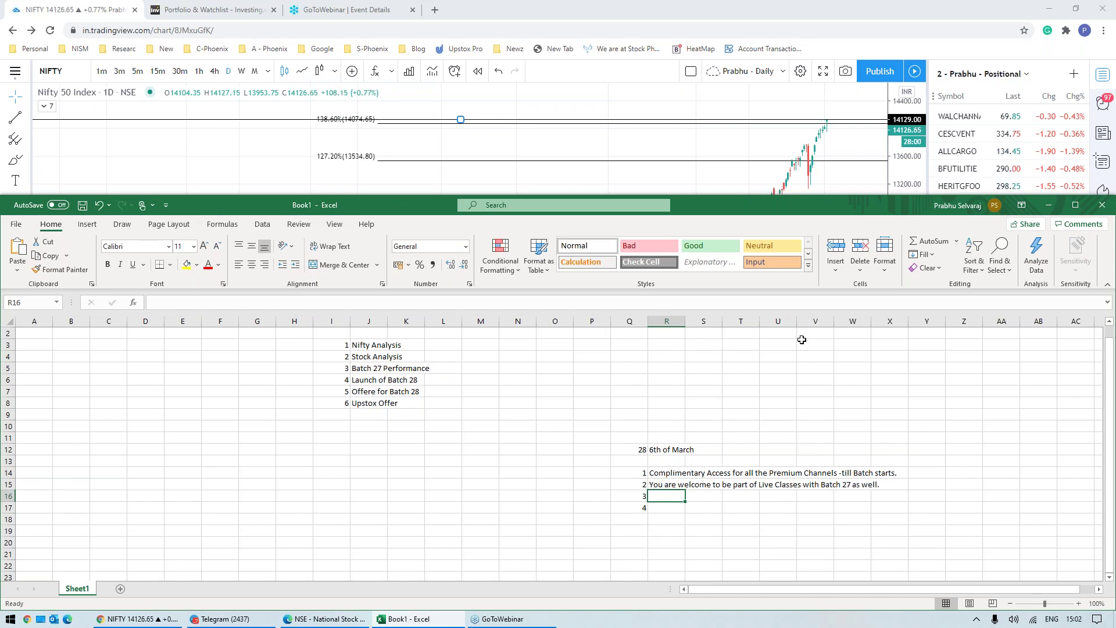
Step: Start a batch list with Batch 27 and Batch 28 in S18:S19
key(Right)
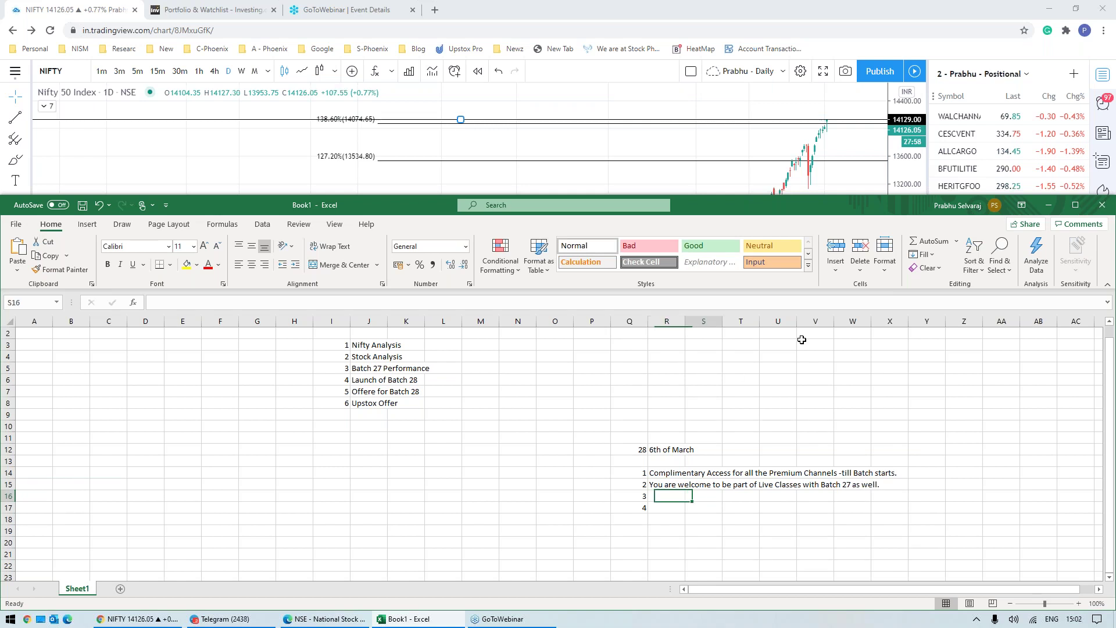
key(Down)
key(Down)
text(Batch 27)
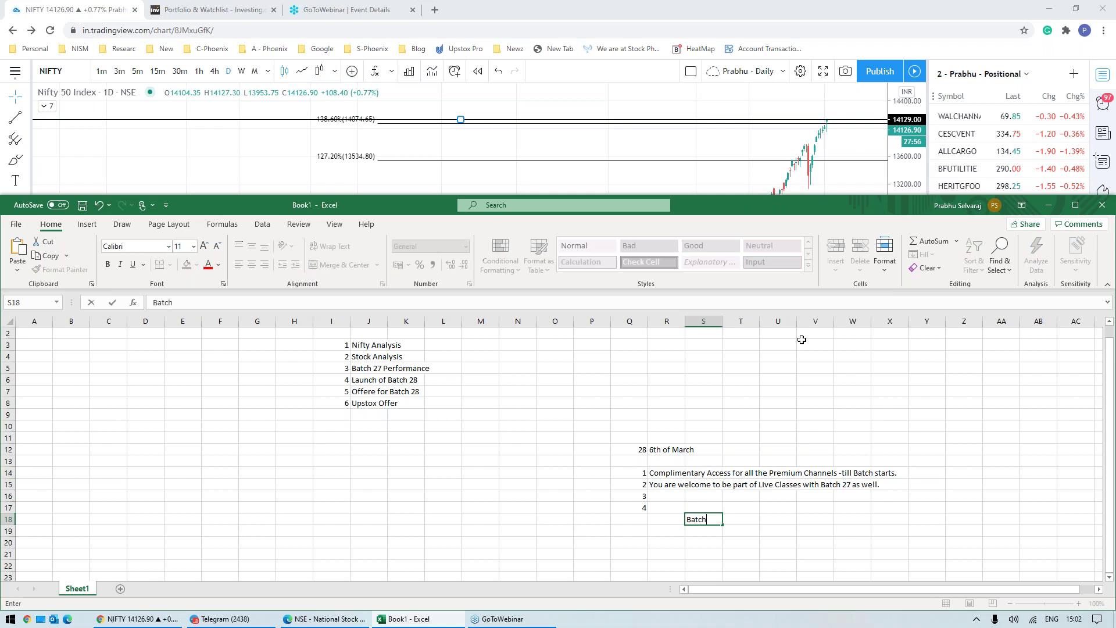
key(Return)
key(ctrl+d)
key(F2)
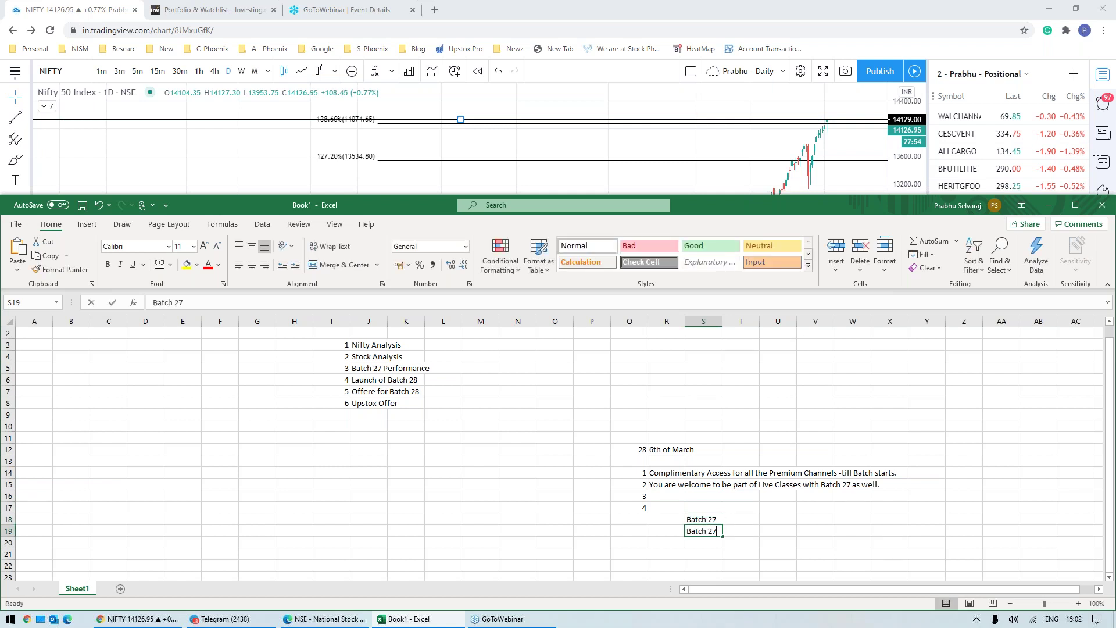
key(BackSpace)
text(8)
key(Return)
Step: Extend the list with Batch 29 and Batch 30 in S20:S21
key(ctrl+d)
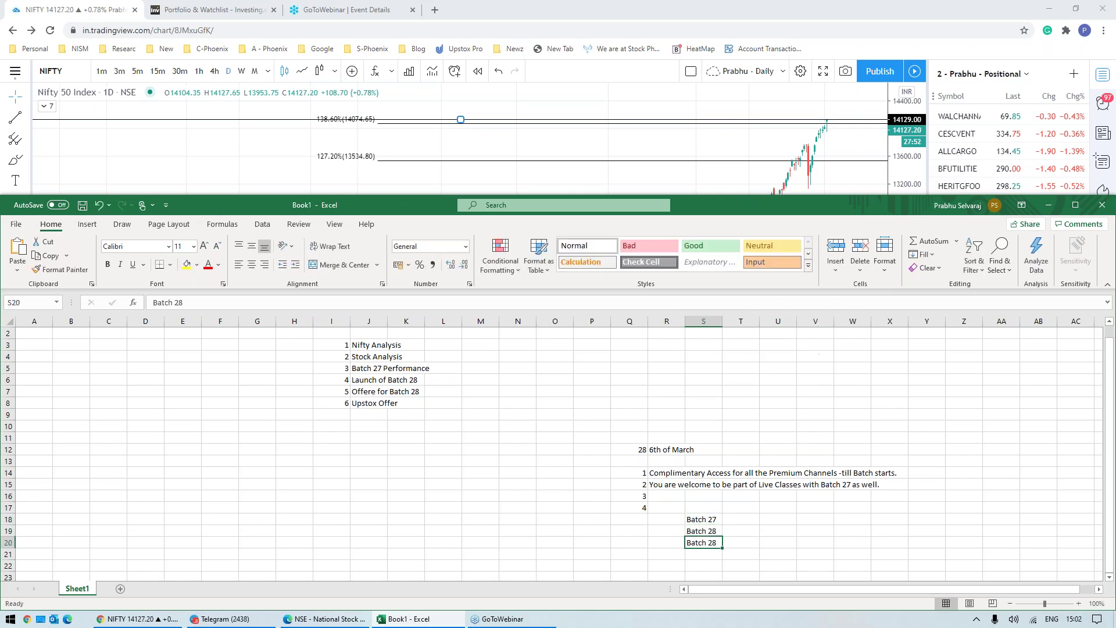
key(BackSpace)
text(9)
key(Return)
key(ctrl+d)
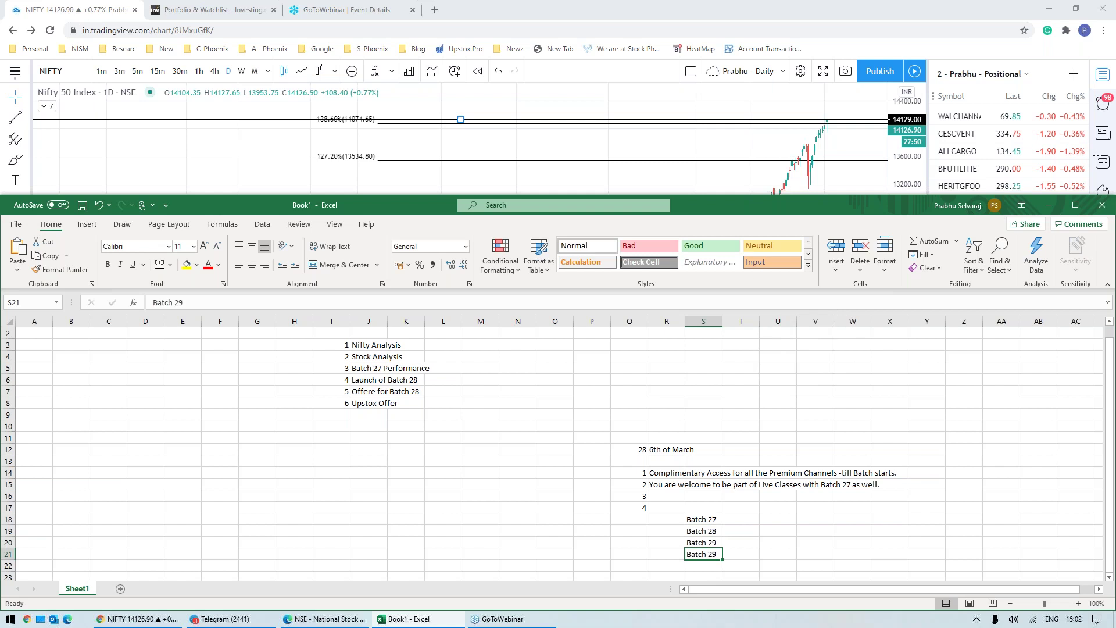
key(BackSpace)
key(BackSpace)
text(30)
key(Return)
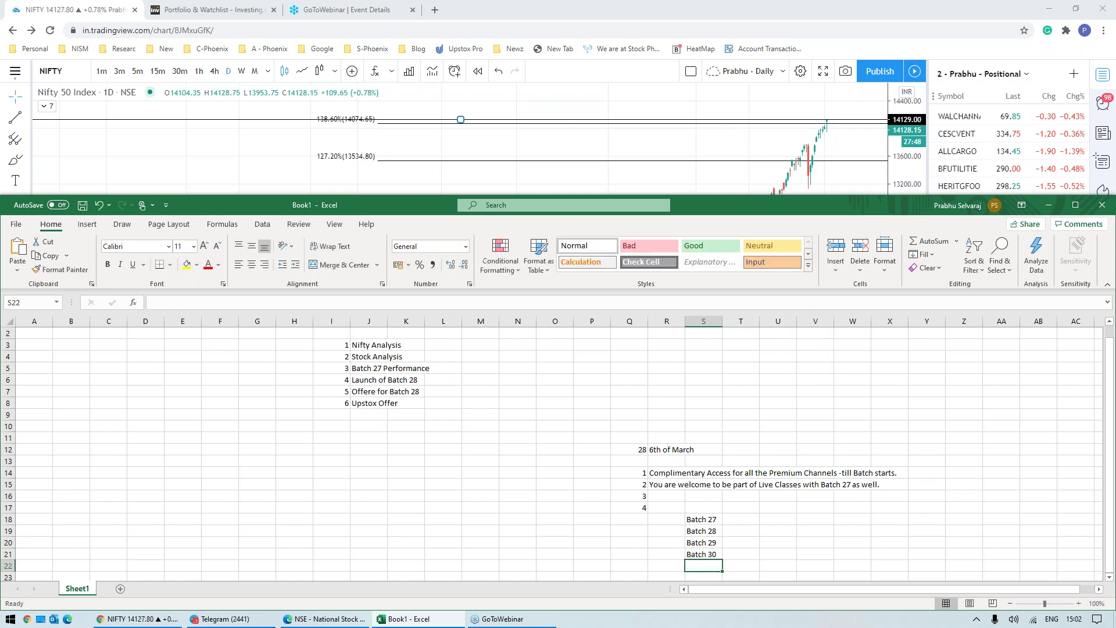
key(Up)
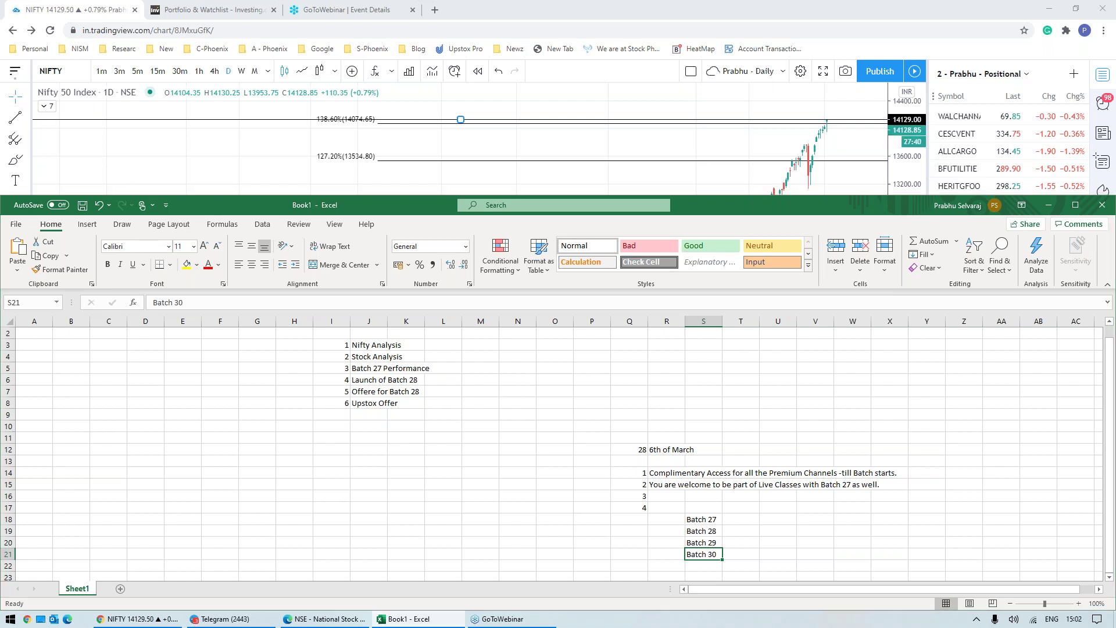
click(1048, 205)
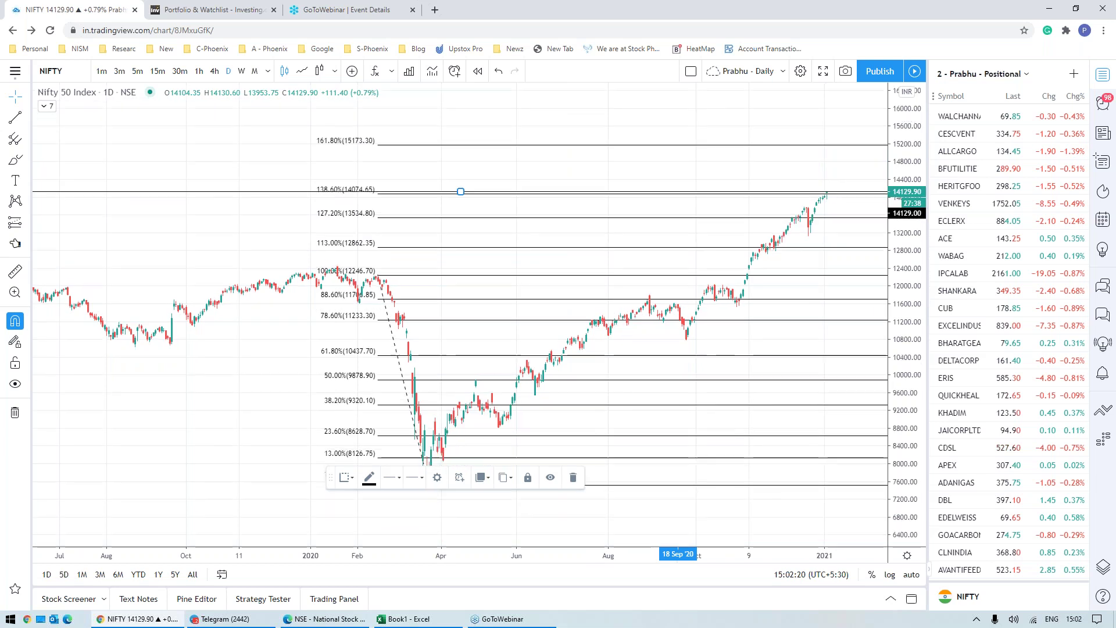
Step: Deselect the Fibonacci drawing and rescale the NIFTY chart to show all extension levels
click(261, 196)
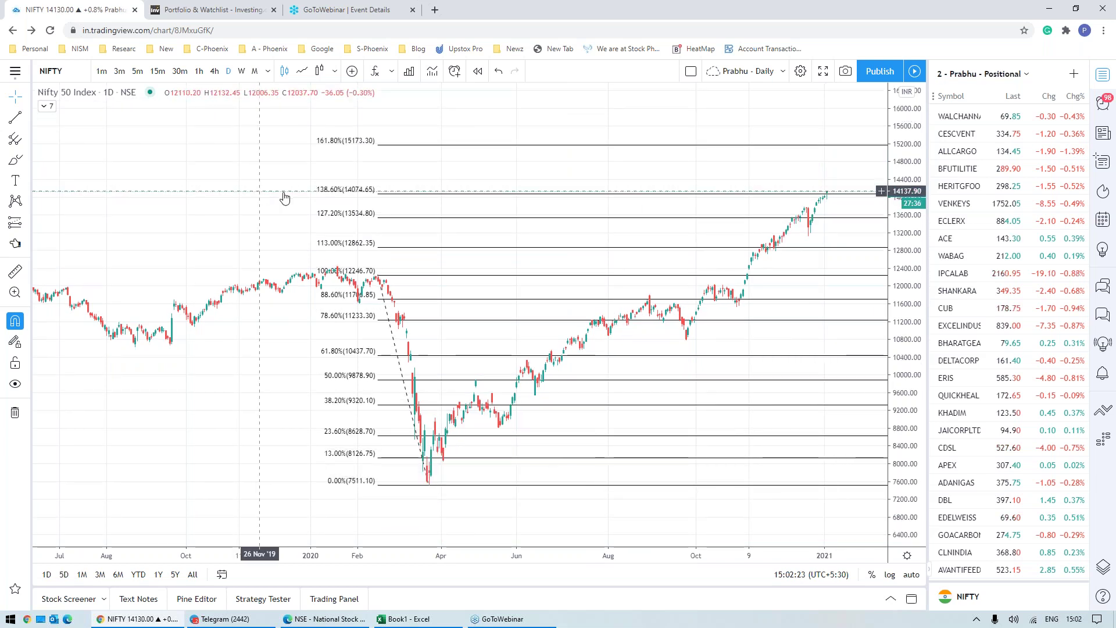
scroll(459, 314, down, 2)
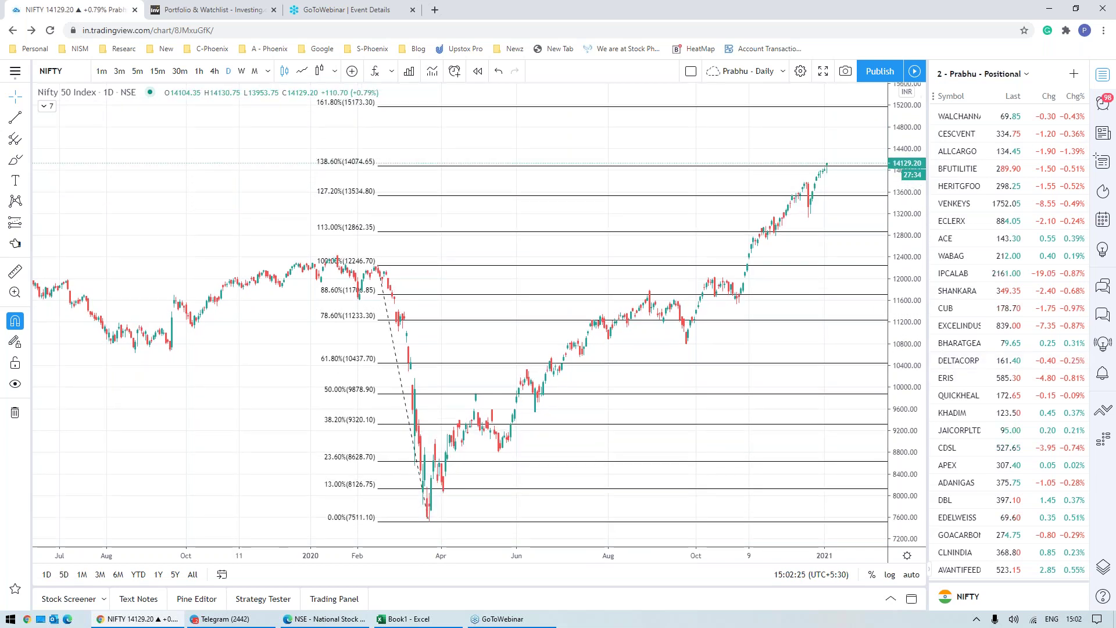
scroll(459, 314, up, 2)
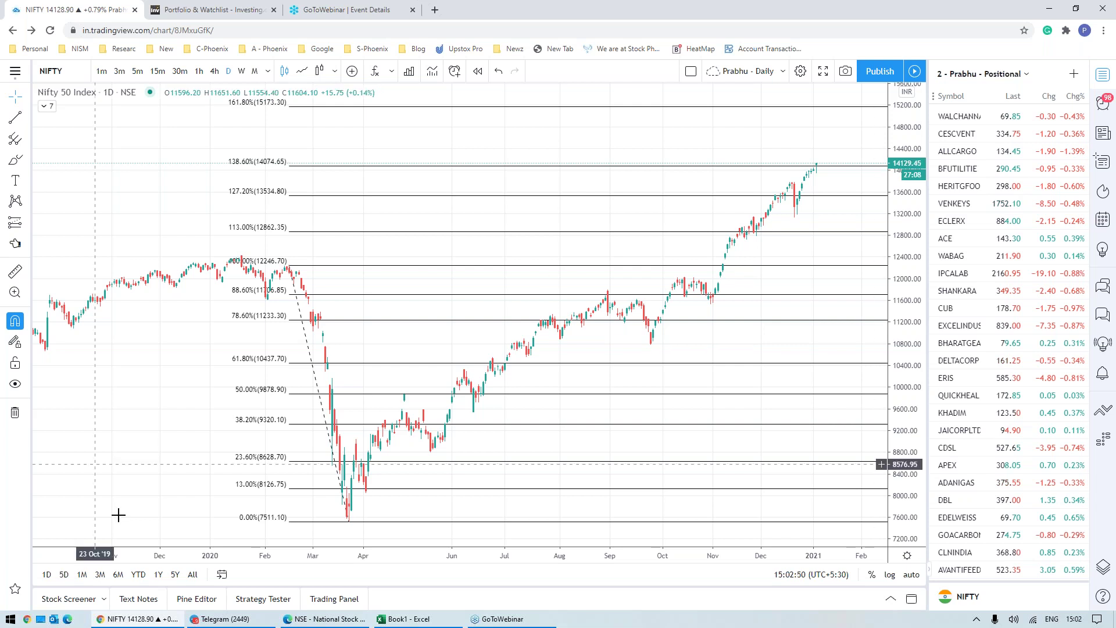
Step: Delete the Batch 27–30 list and number offers 5 and 6 in Q18:Q19
click(403, 618)
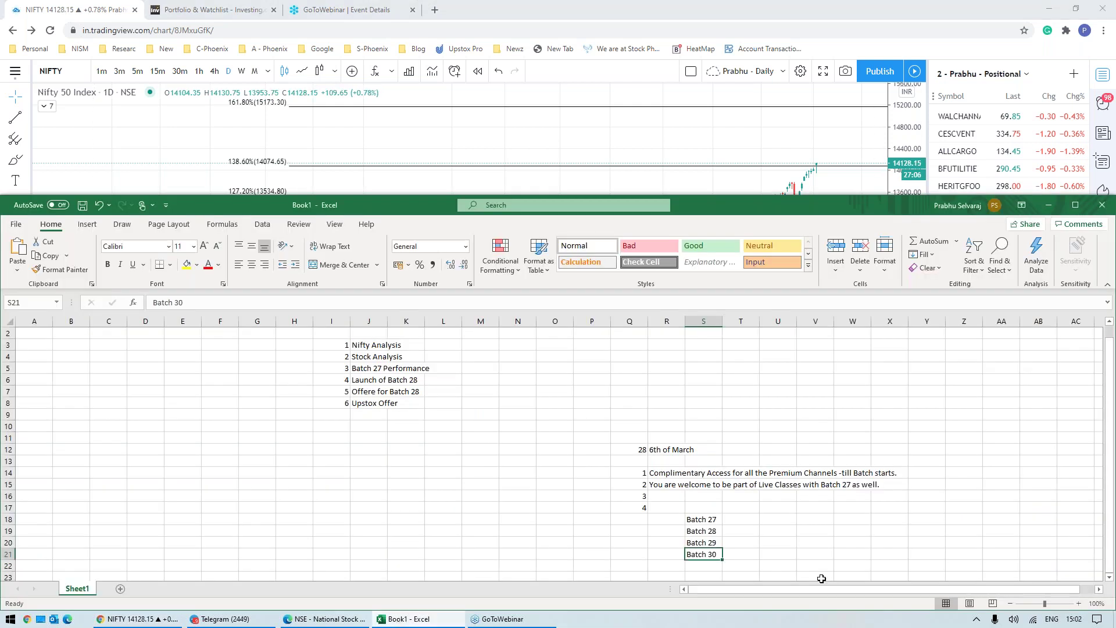
key(ctrl+Up)
key(ctrl+shift+Down)
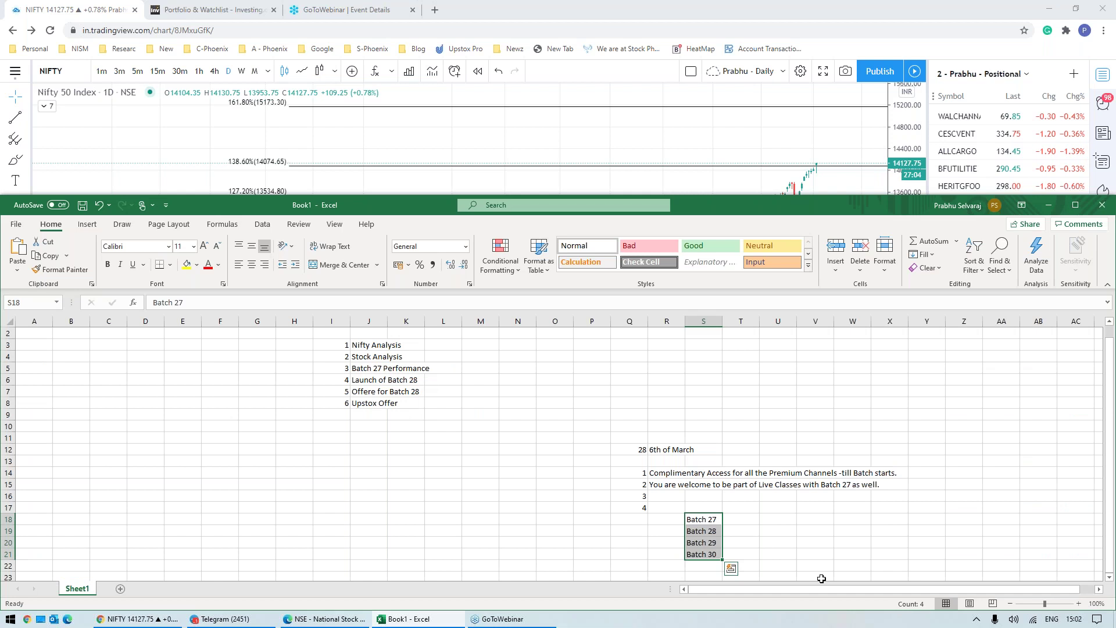
key(Delete)
key(Left)
Step: Add the heading 'Give Upstox -' in K13
key(Left)
text(5)
key(Return)
text(6)
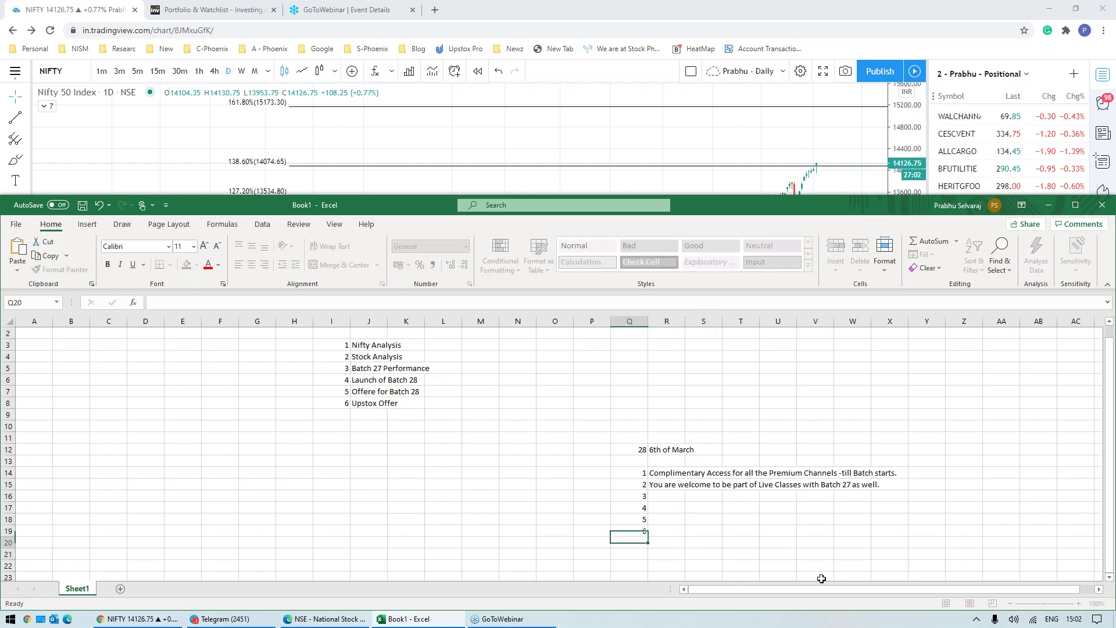
key(ctrl+Return)
key(Left)
key(Left)
key(Left)
key(Left)
key(Left)
key(Left)
key(Up)
key(Up)
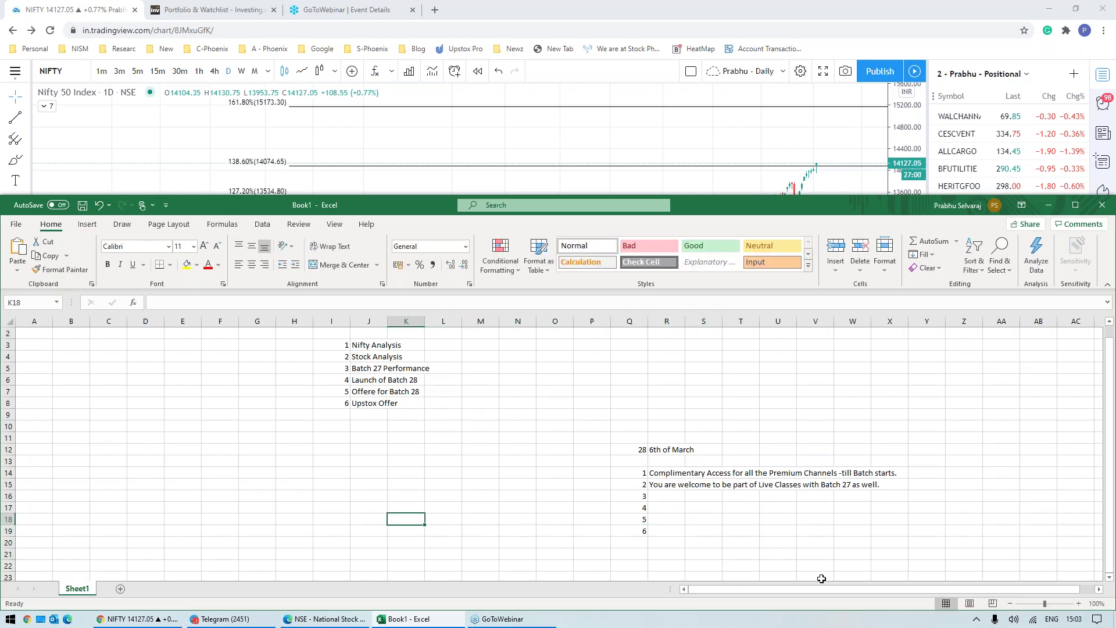
key(Up)
key(Up)
key(Up)
key(Up)
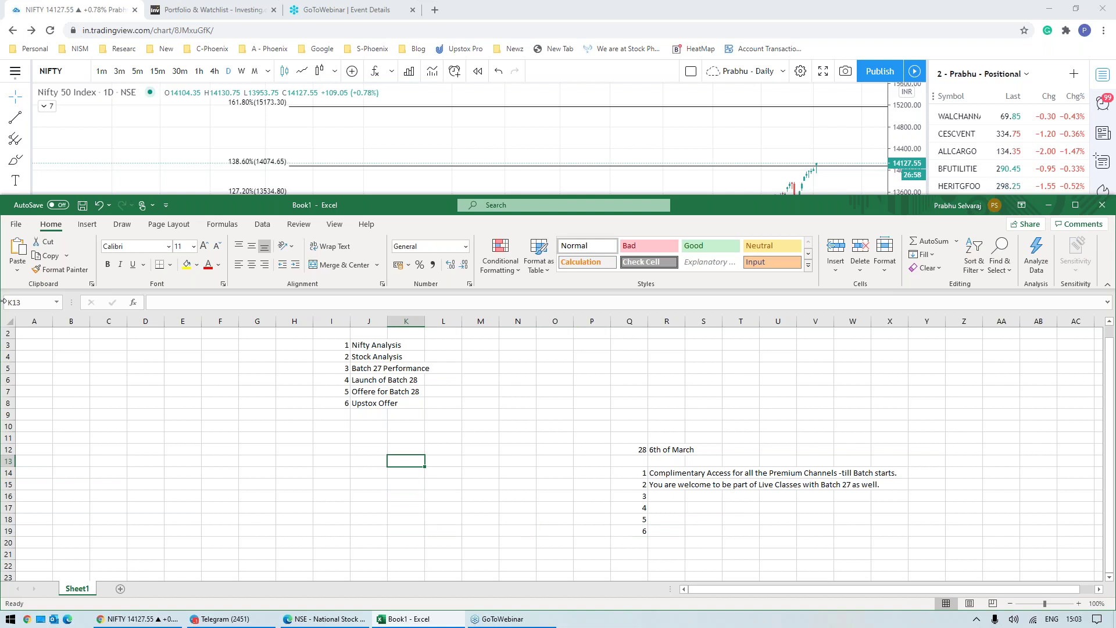
text(Give Ups)
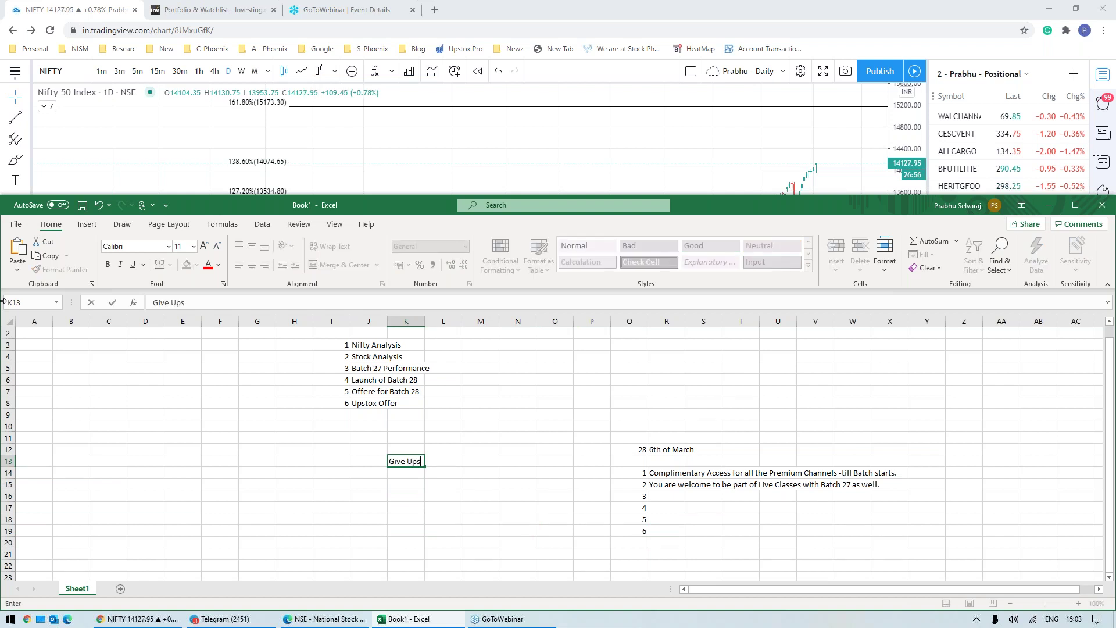
text(tox -)
key(Return)
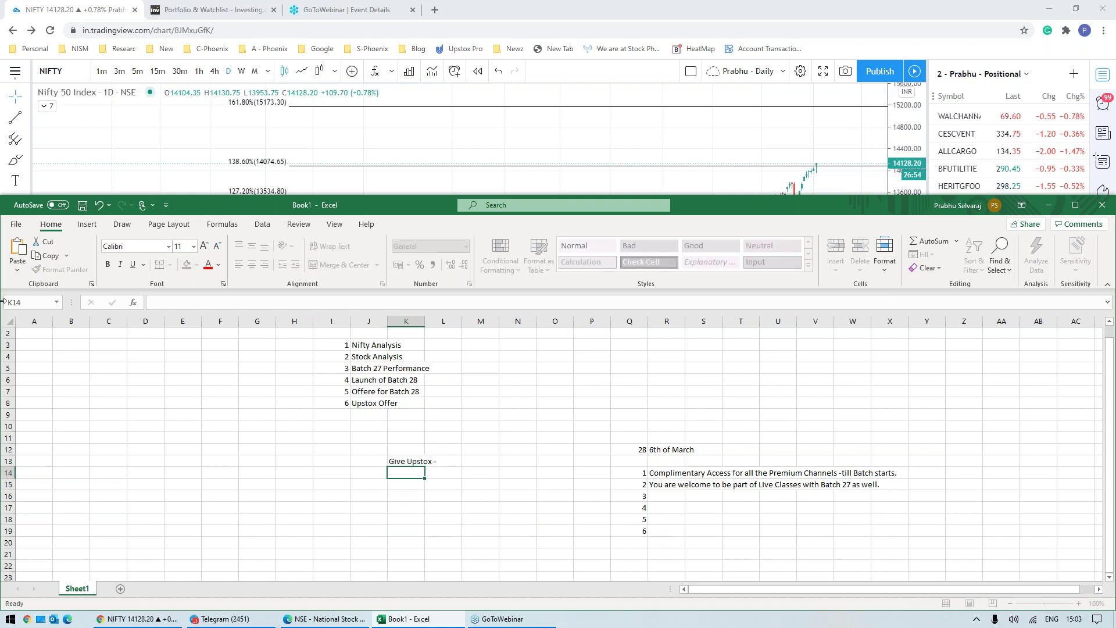
Step: Add Upstox item 1 'Free Upstox Account Opening.' in K14:L14
key(Left)
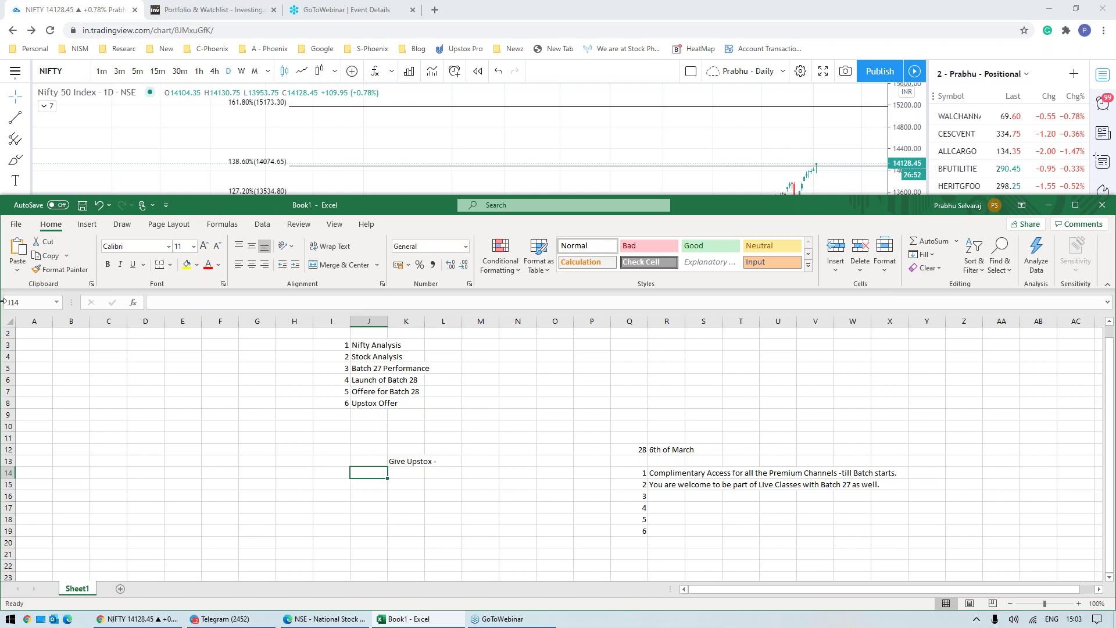
key(Right)
text(1)
key(Right)
text(G)
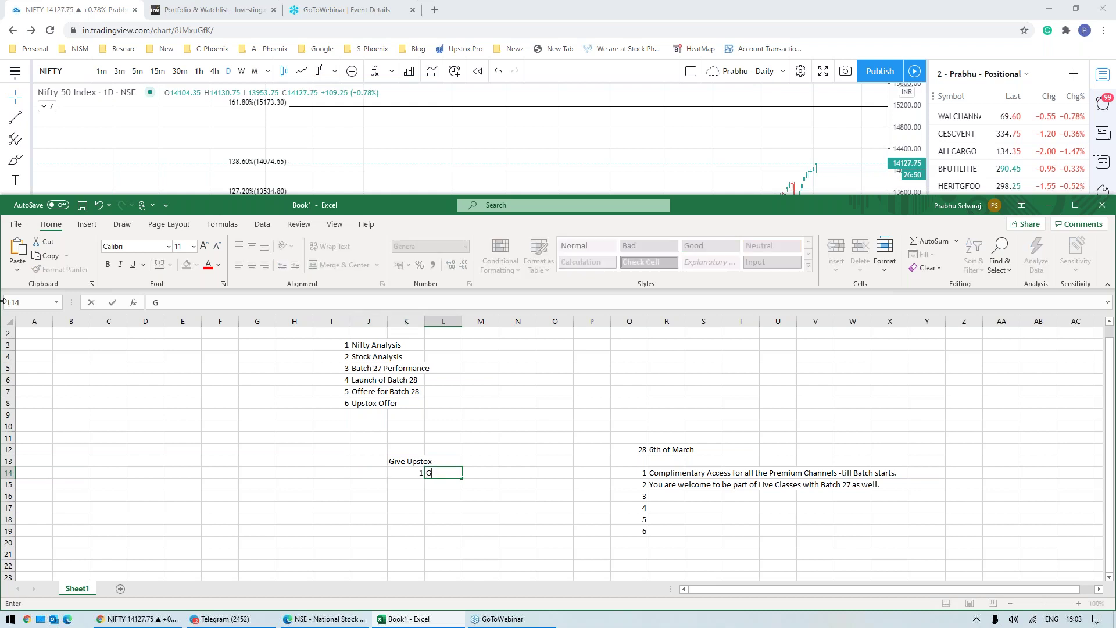
key(BackSpace)
text(Free Upstox Account)
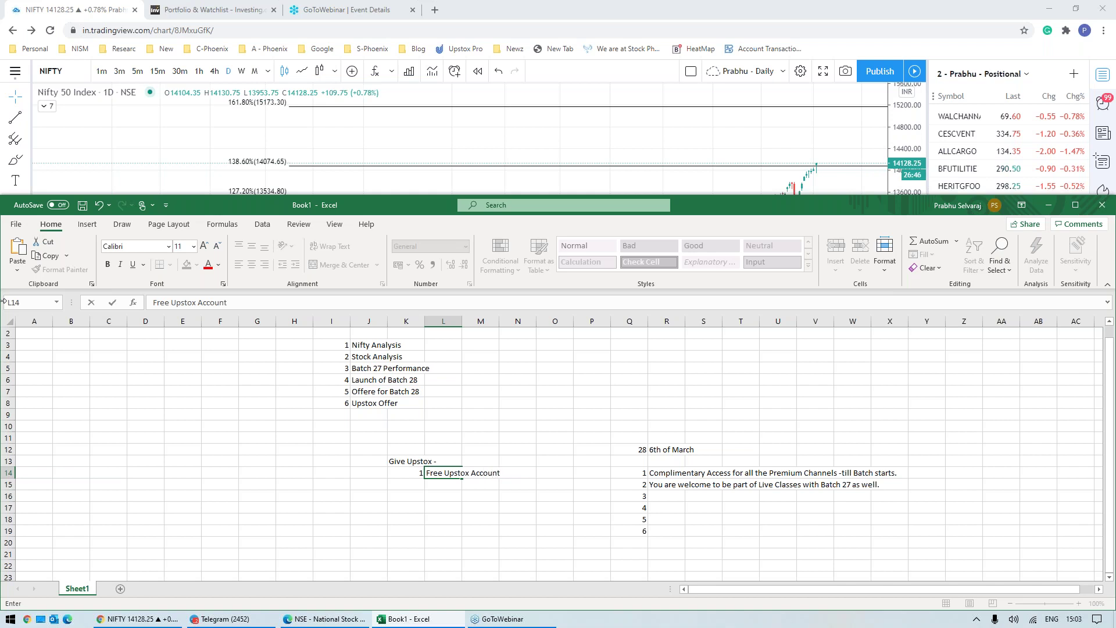
text( Account Opein)
text(ng)
key(BackSpace)
key(BackSpace)
key(BackSpace)
text(ning.)
key(Return)
Step: Add Upstox item 2 '100 Online A/C Opening.'
key(Left)
text(2)
key(Tab)
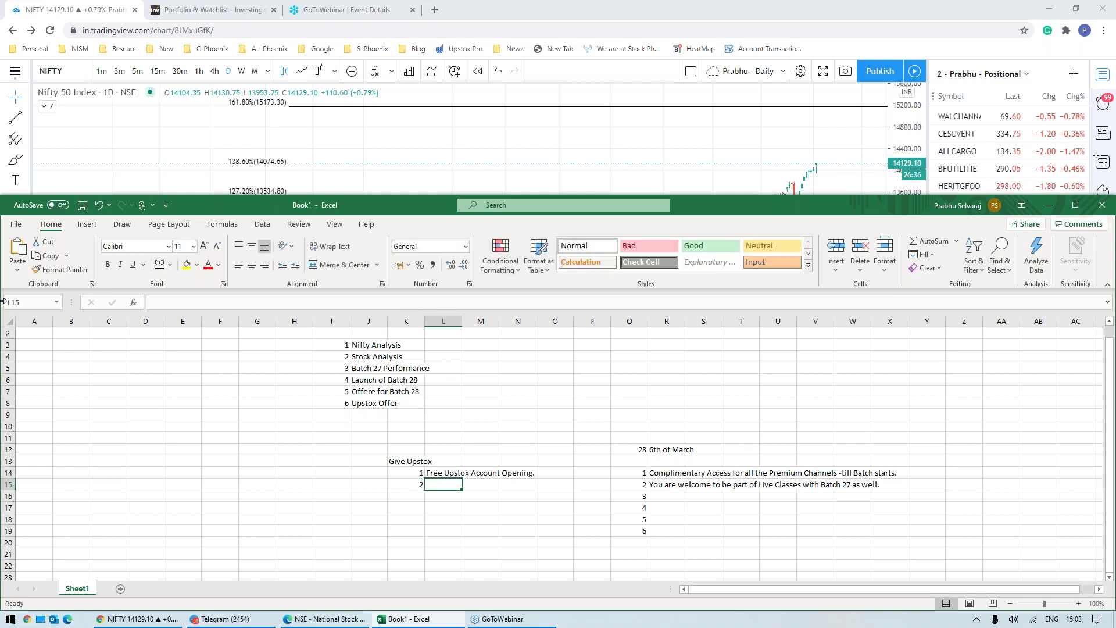
text(100 Online )
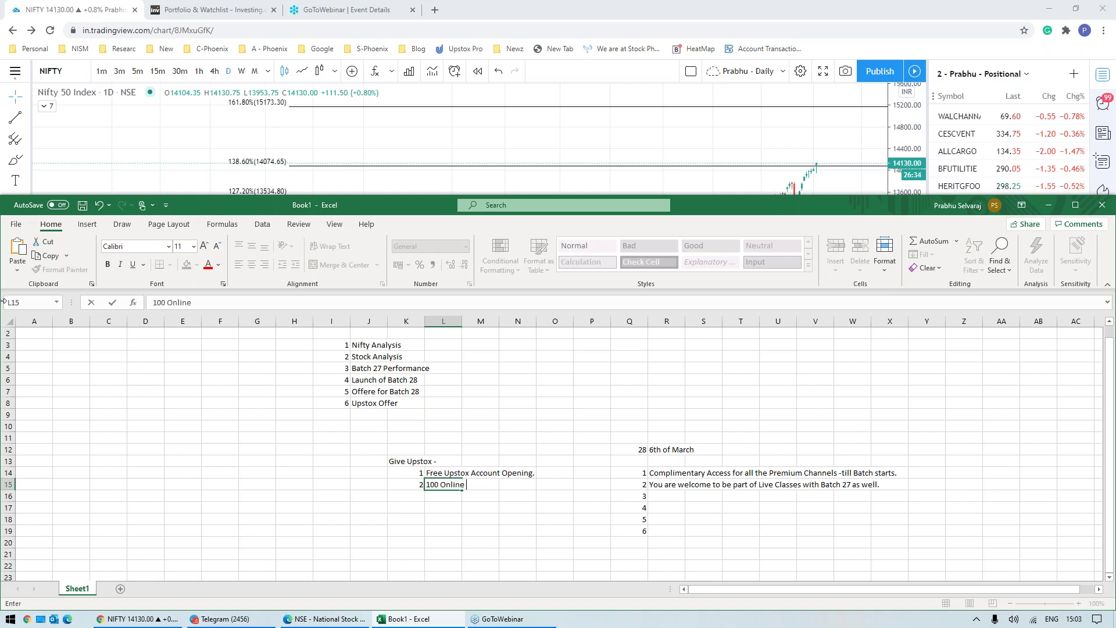
text(A/C Opening.)
key(Return)
Step: Add Upstox item 3 'Premium BOT Access' followed by its bot handle in K16:L16
text(3)
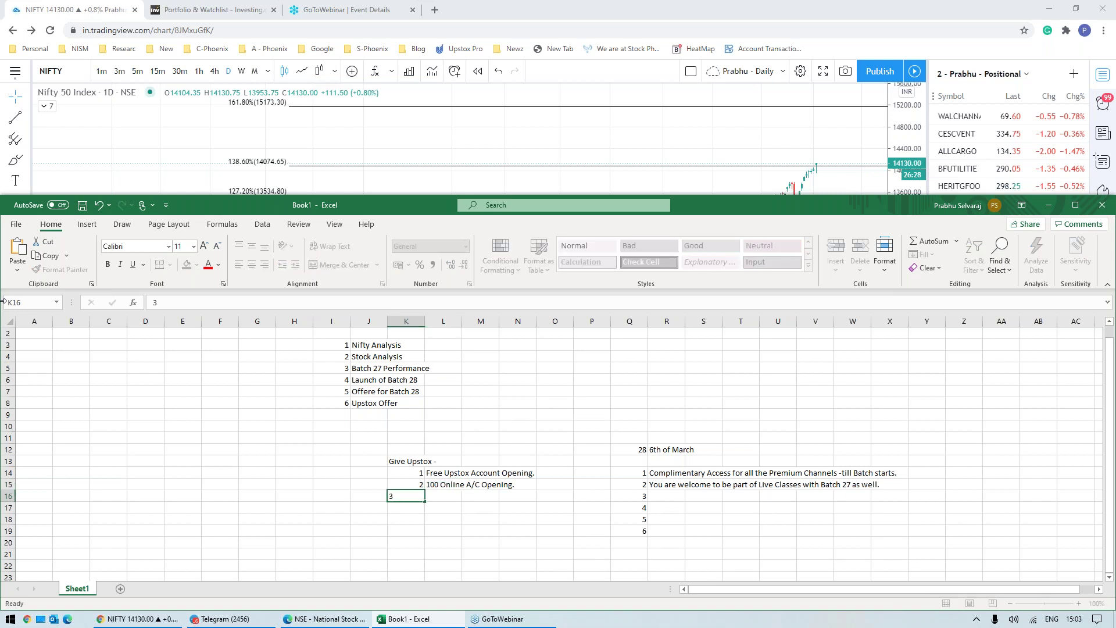
key(Tab)
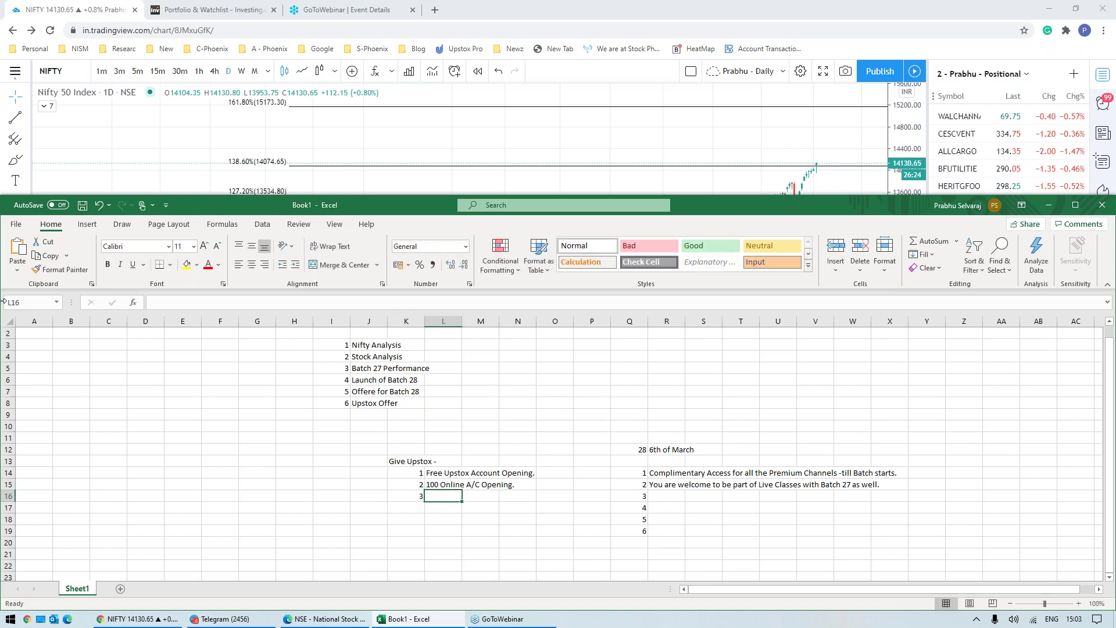
text(Premium )
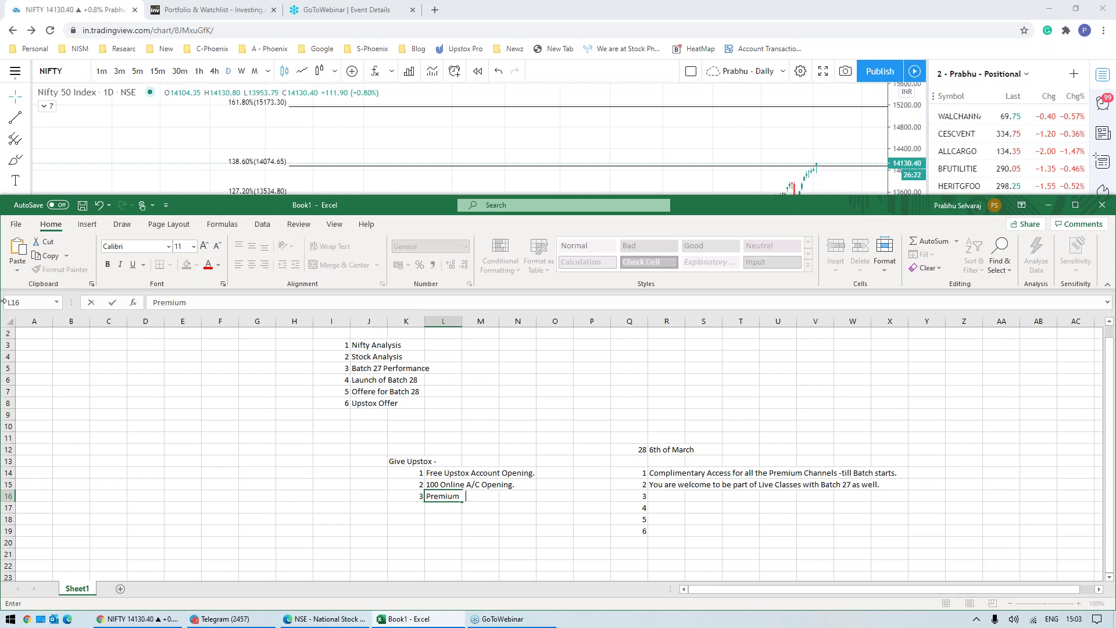
text(Channel Access)
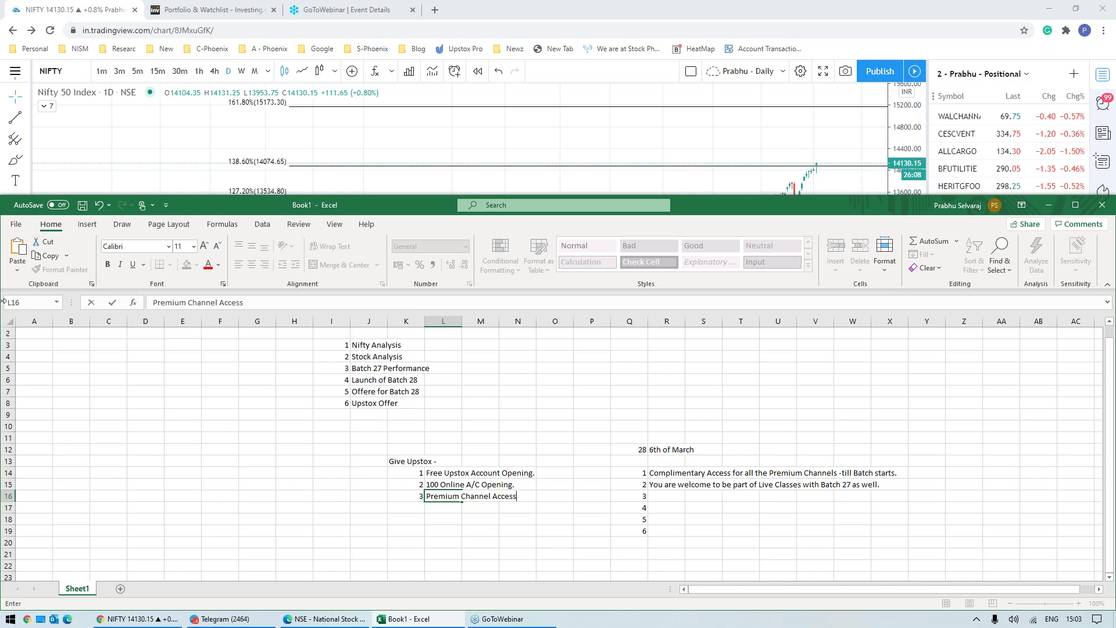
key(F2)
key(Left)
key(Left)
key(Left)
key(Left)
key(Left)
key(BackSpace)
key(BackSpace)
key(BackSpace)
key(BackSpace)
key(BackSpace)
key(BackSpace)
key(BackSpace)
key(BackSpace)
text(BO )
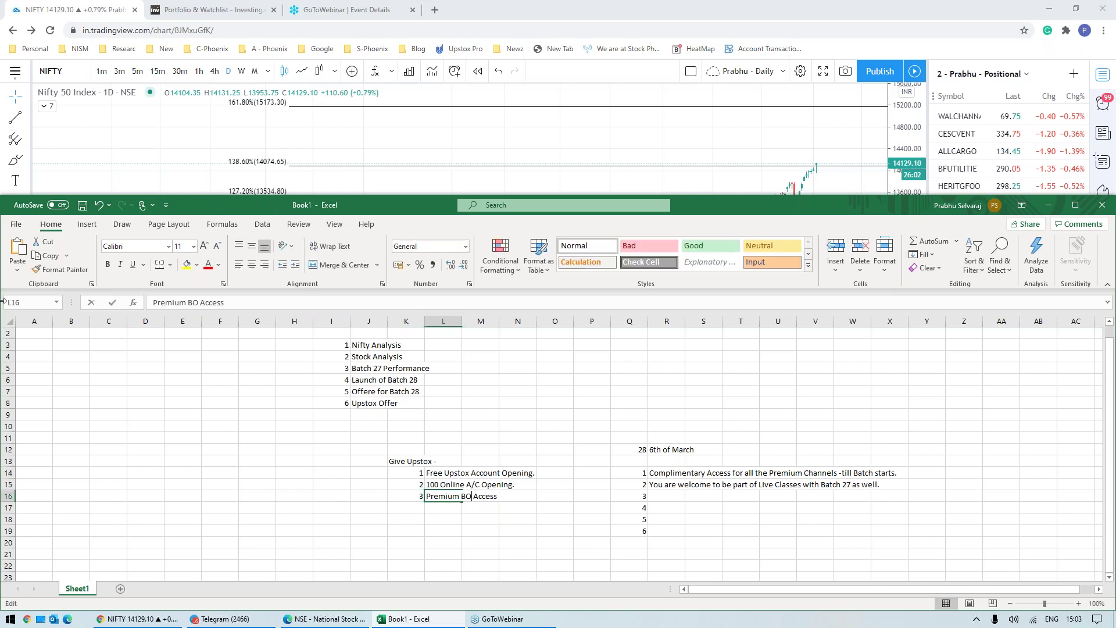
text(T)
key(End)
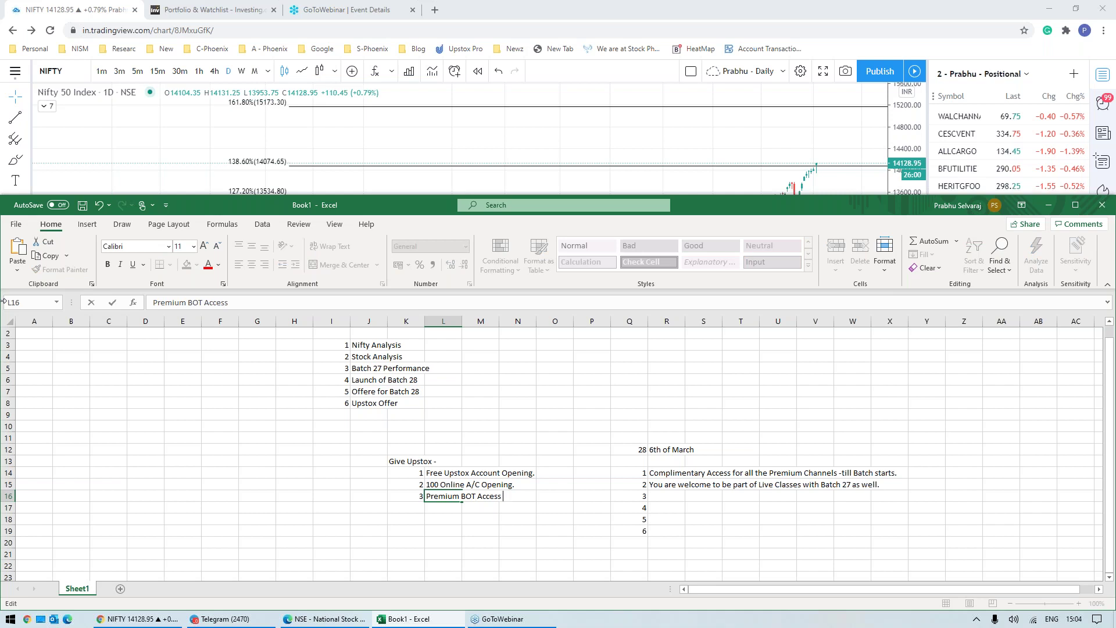
text(- @StockPhoenixBOT.)
key(Return)
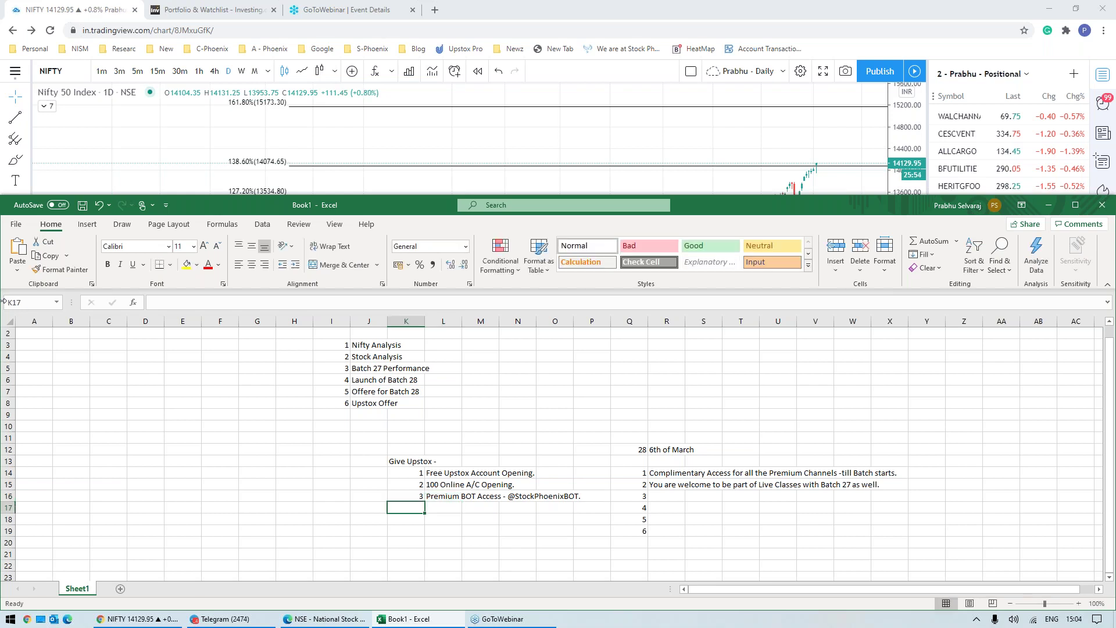
Step: Add Upstox item 4 'One Intraday Strategy from our end - HAC.' in K17:L17
text(4)
key(Tab)
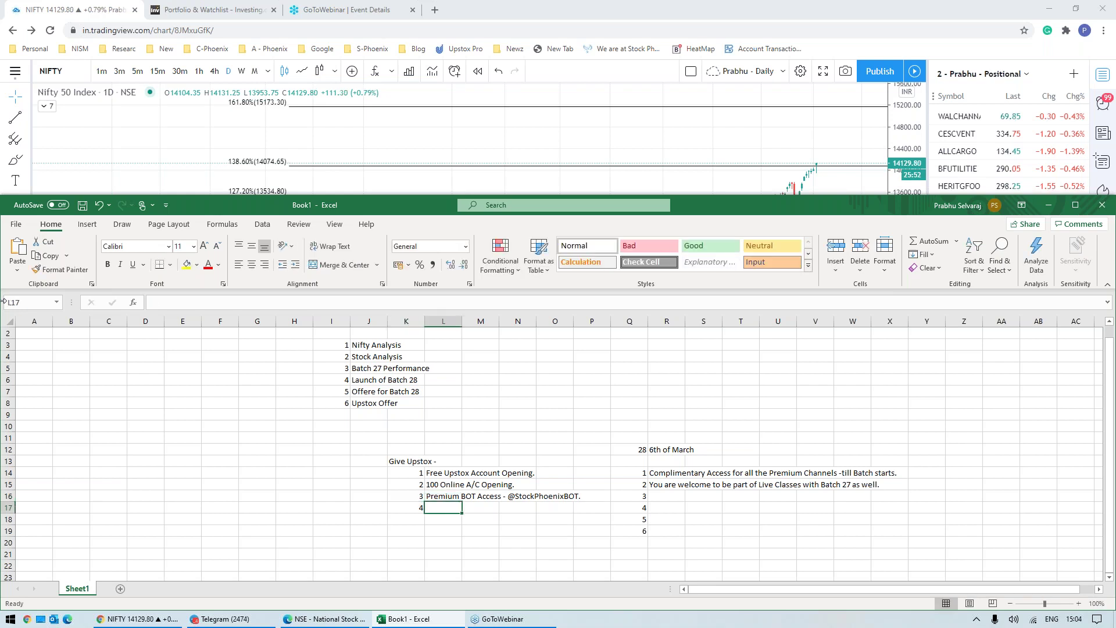
text(One In)
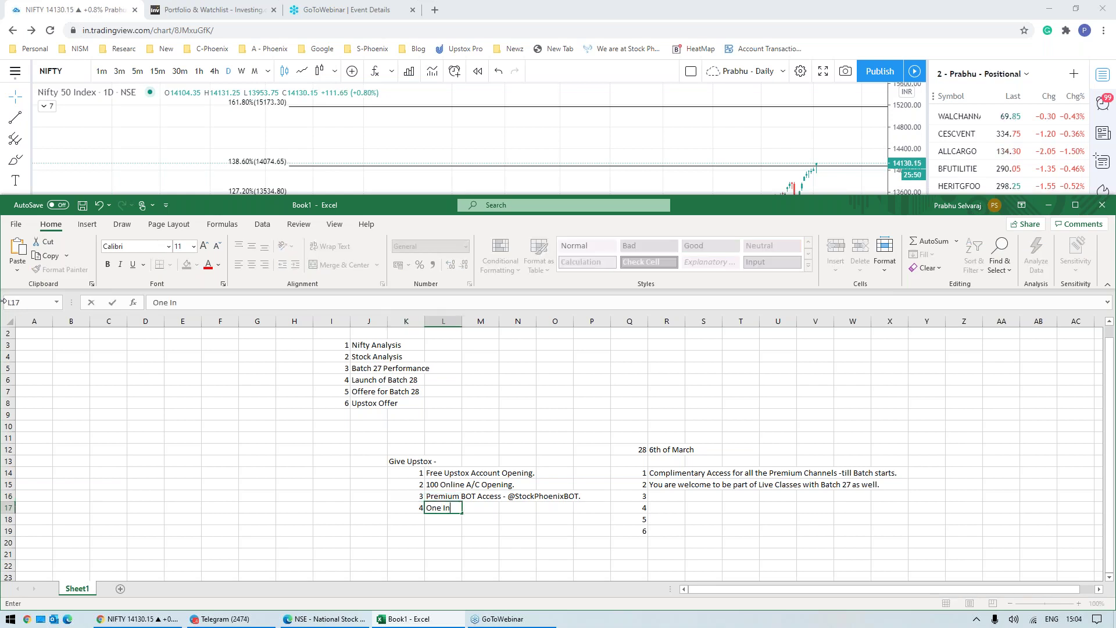
text(traday Strategy from our end)
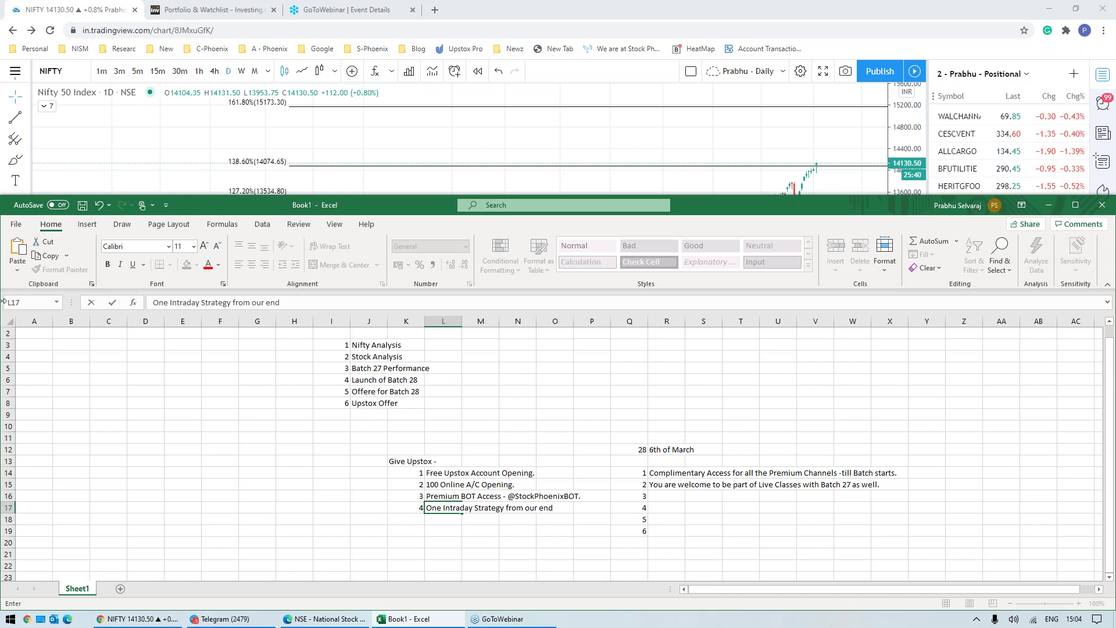
text(- HAC.)
key(Return)
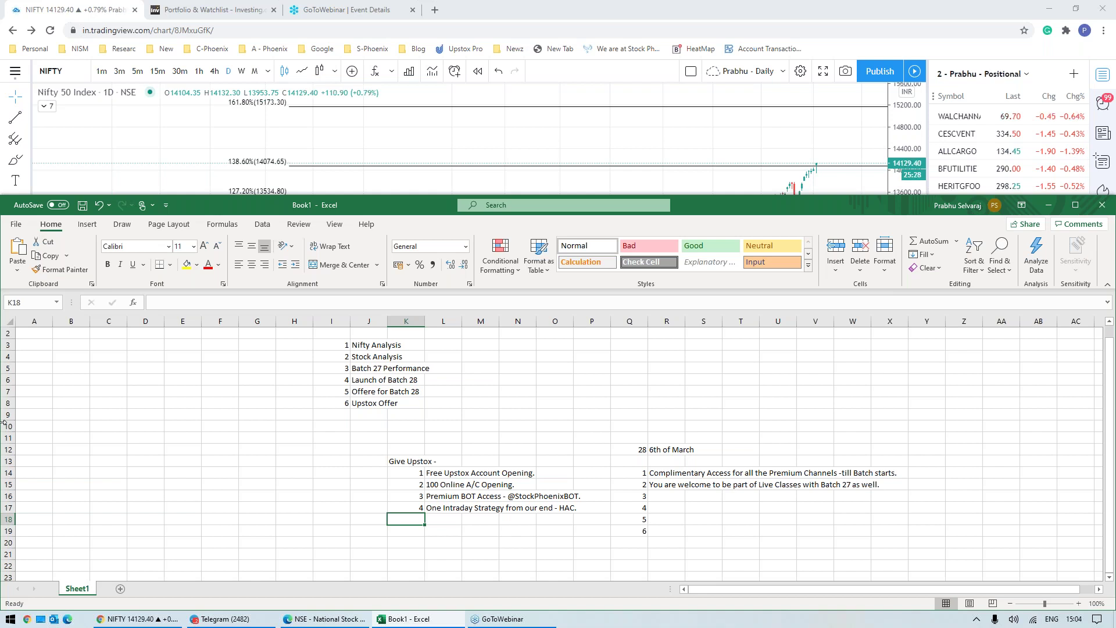
Step: Enter Upstox item 5, 'Jan 1st - Feb 28 - March 1st - HAC.', in K18:L18
text(5)
key(Tab)
text(Jan )
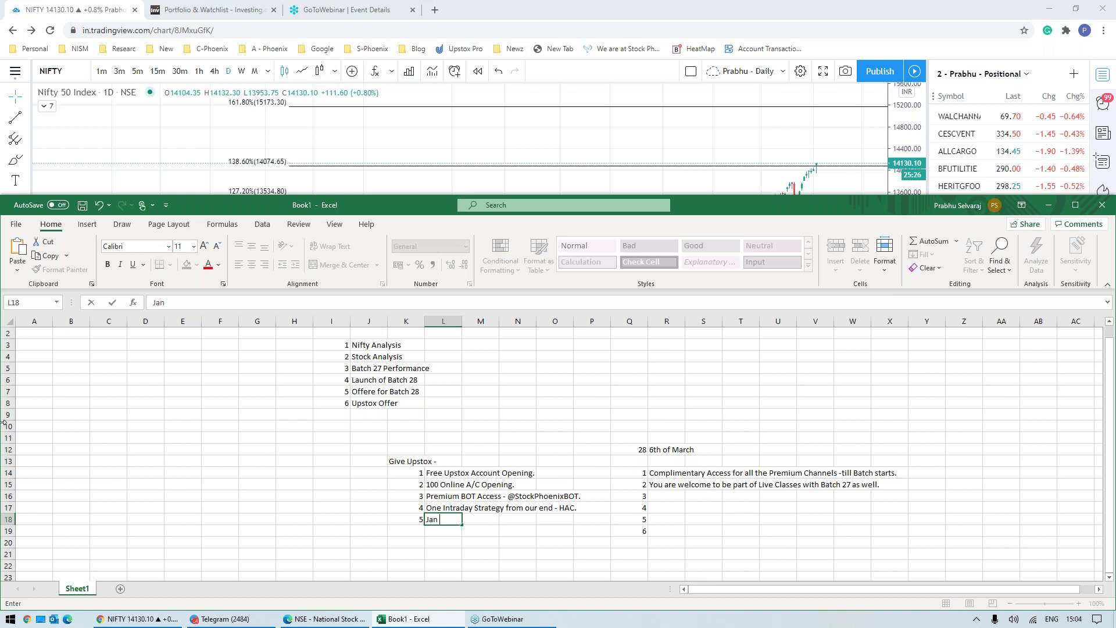
text(1st - Feb)
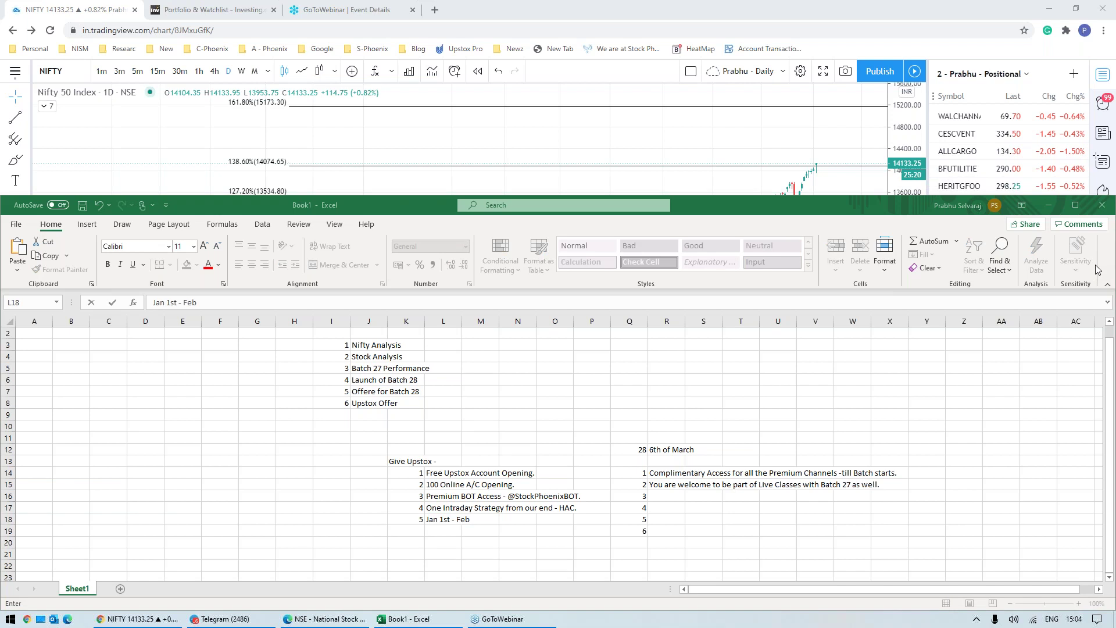
click(536, 509)
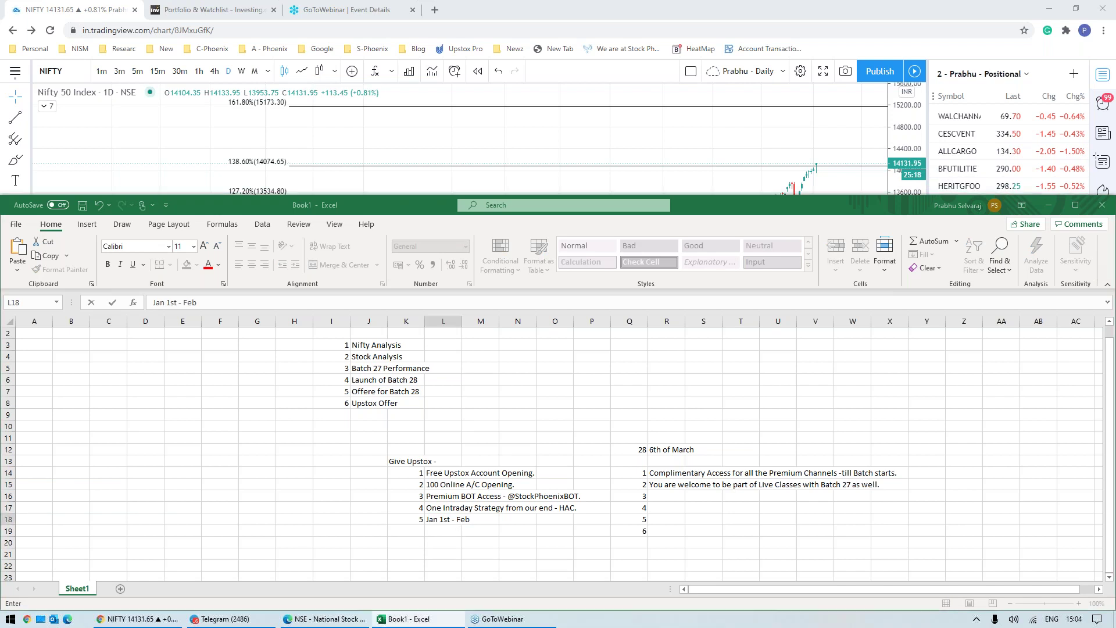
text(28 - )
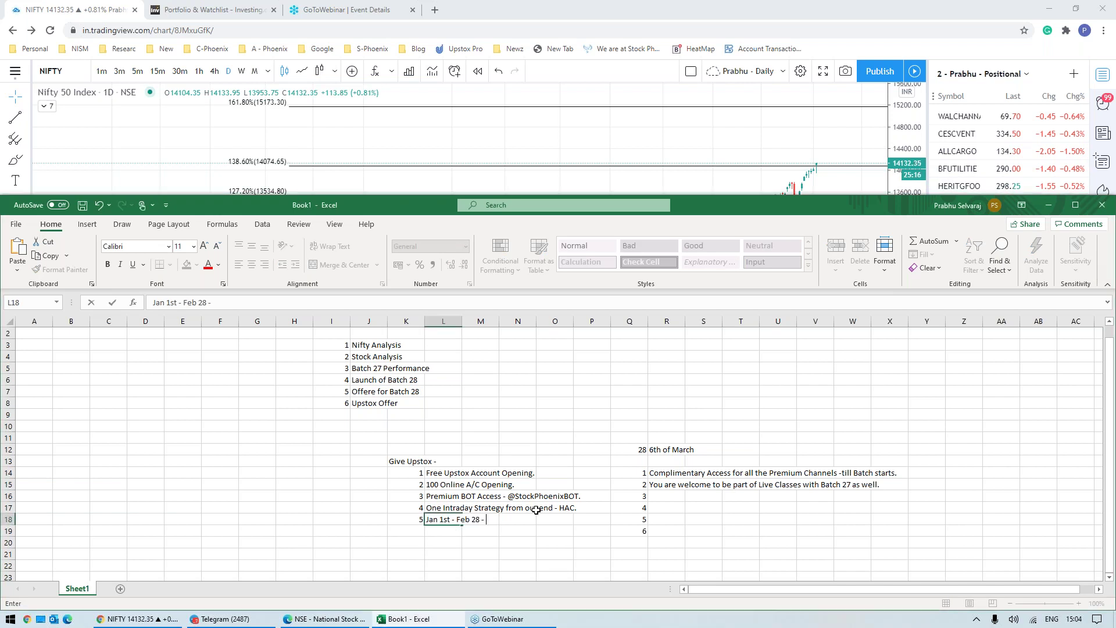
text(March 1st 0- HAC)
key(Return)
Step: Recheck the date-range entry and the list's item numbers, then return to the TradingView chart
key(Up)
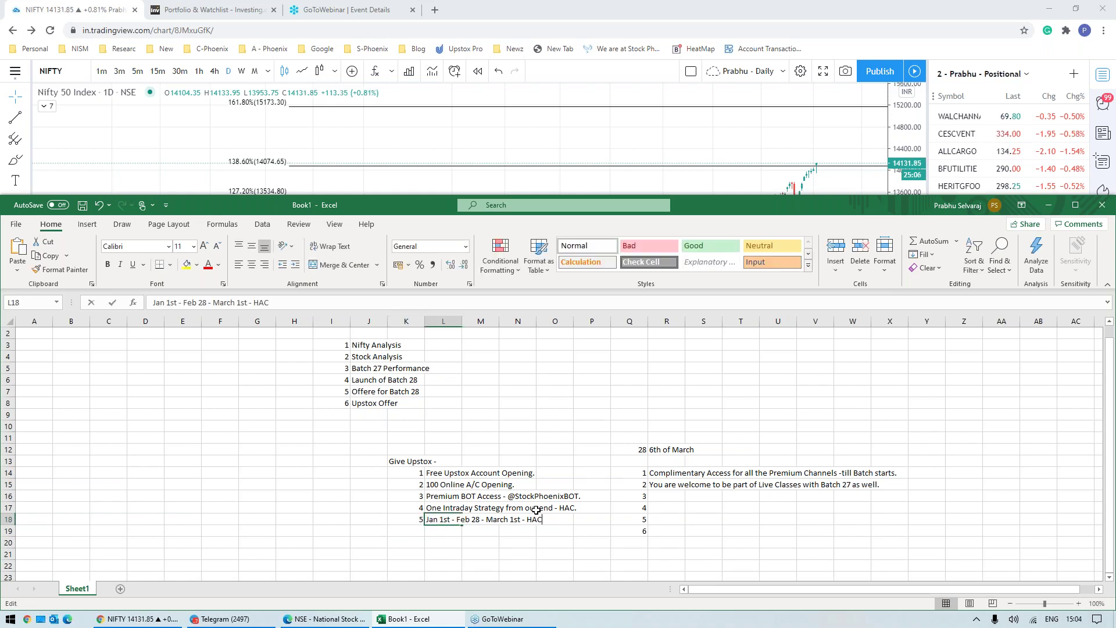
key(Right)
key(F2)
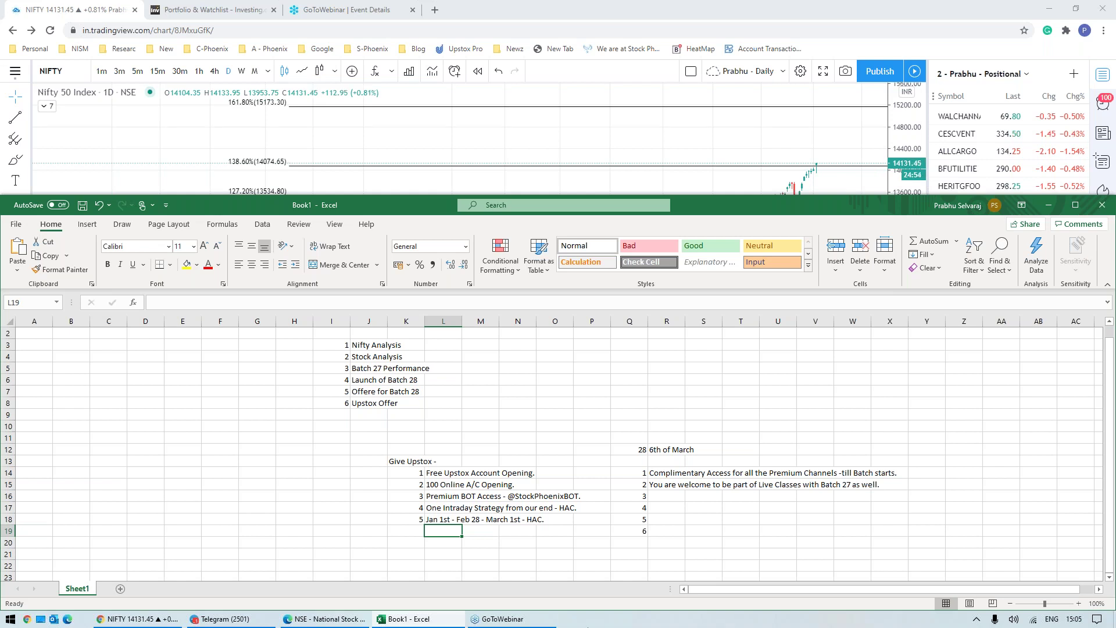
drag(405, 519, 406, 461)
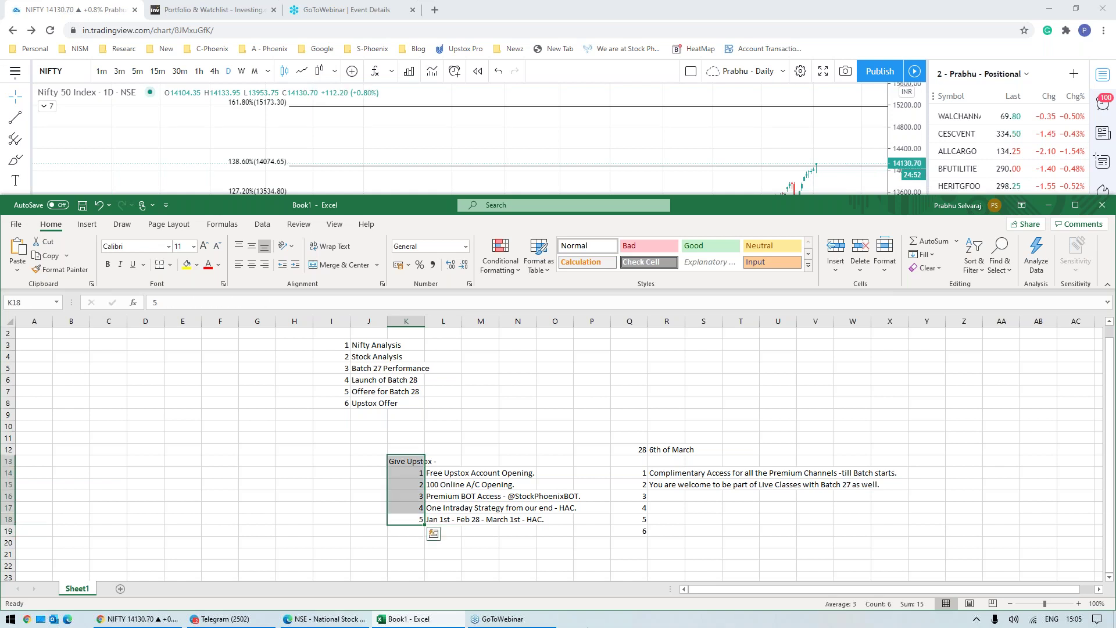
click(459, 519)
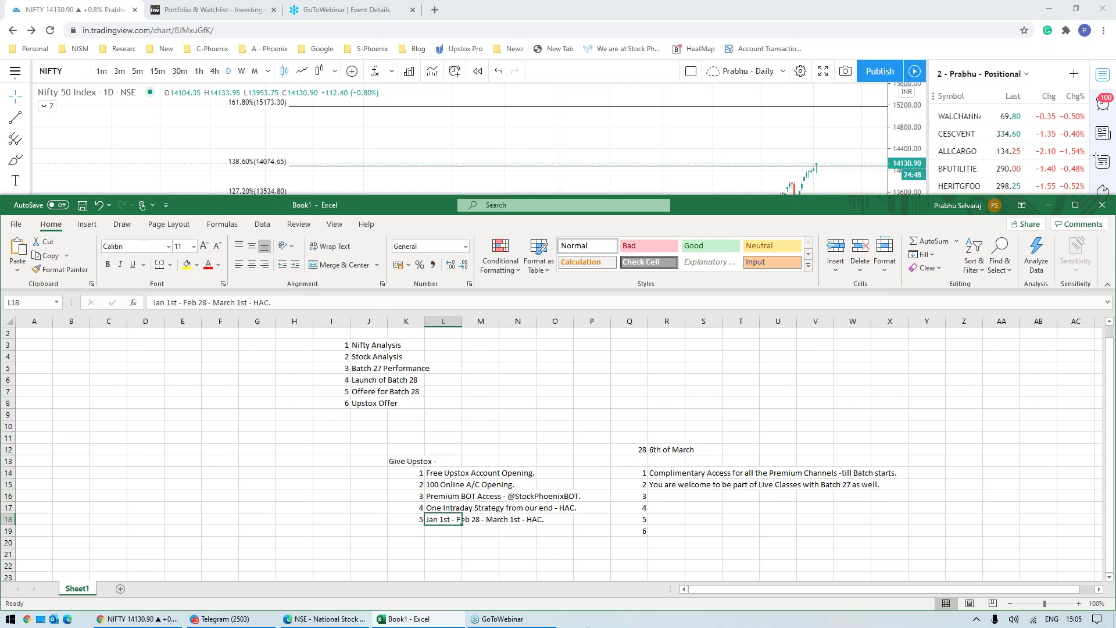
click(421, 471)
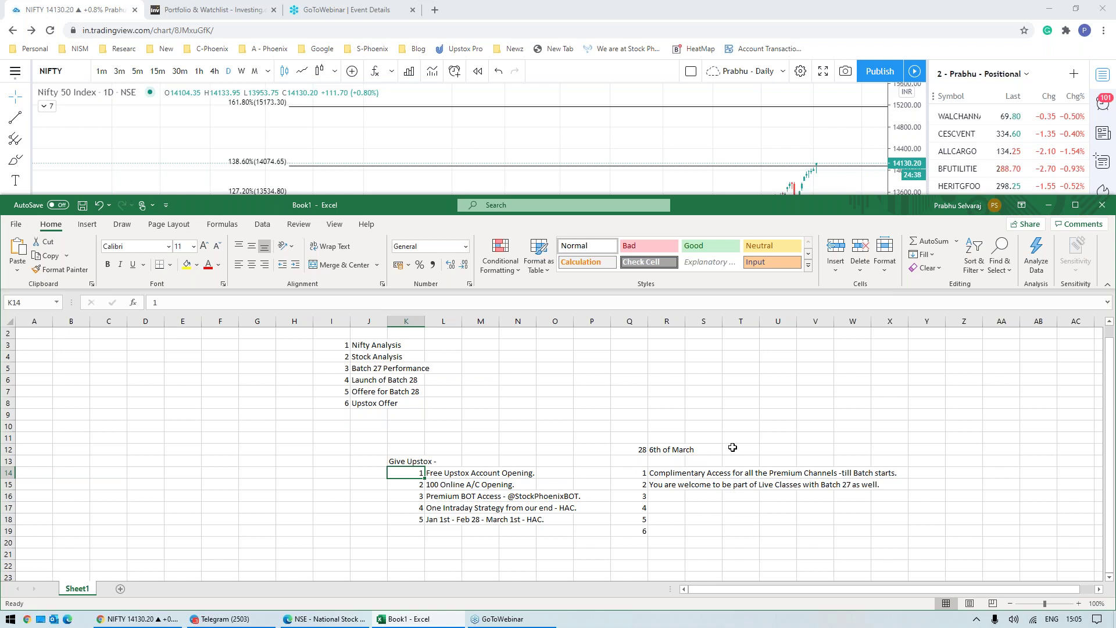
click(802, 174)
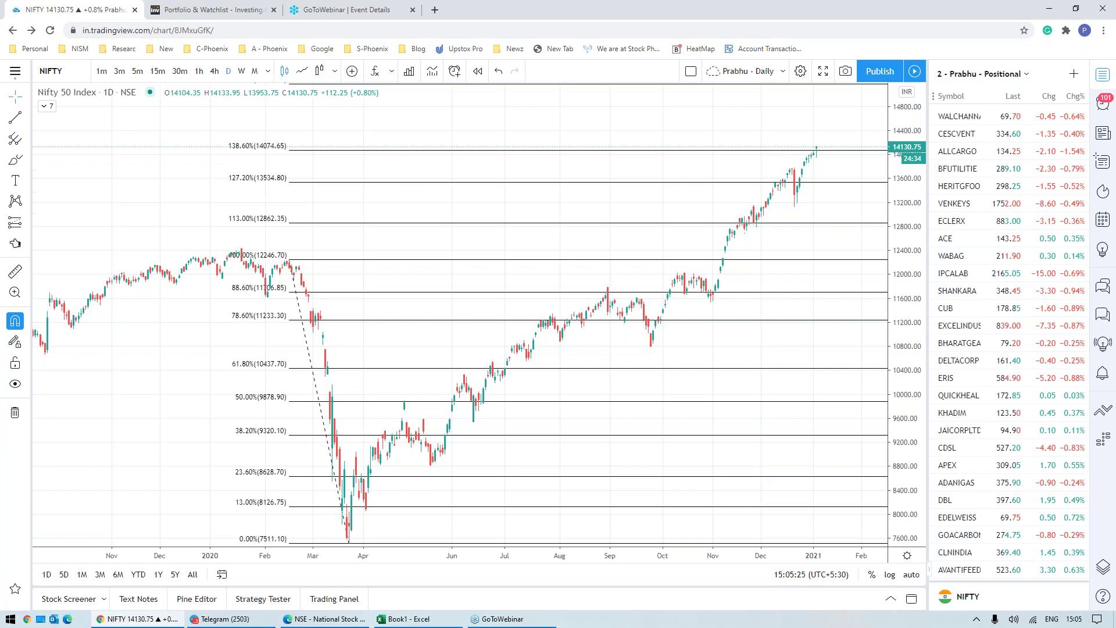
Step: Pan and zoom the NIFTY daily chart to span Aug 2019–Feb 2021 with Fibonacci 0%–161.8% visible
drag(816, 309, 810, 353)
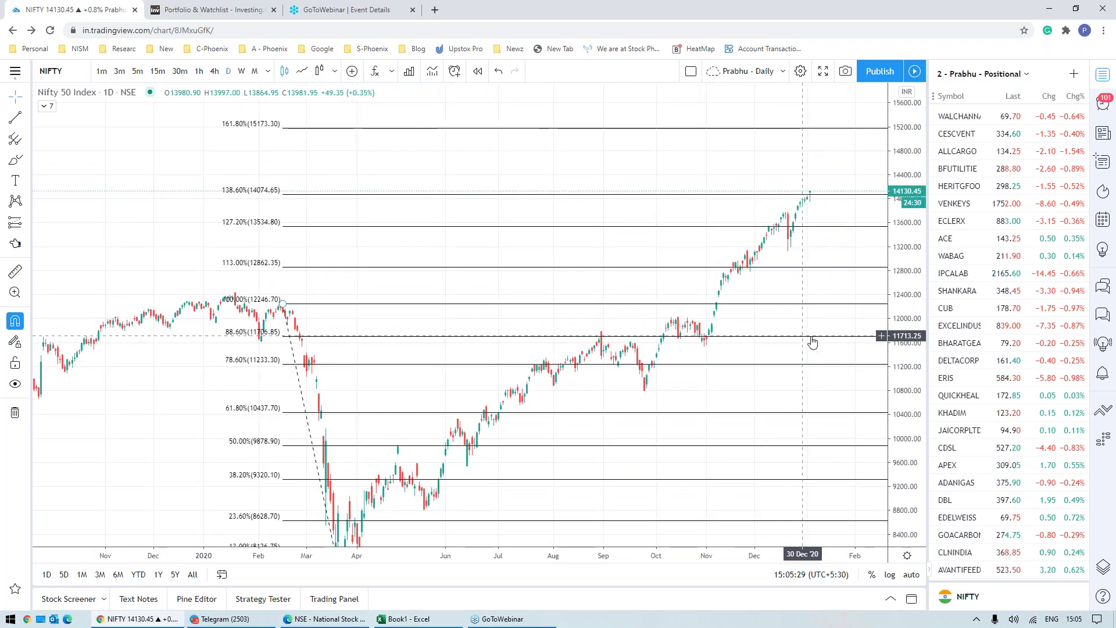
scroll(812, 341, up, 3)
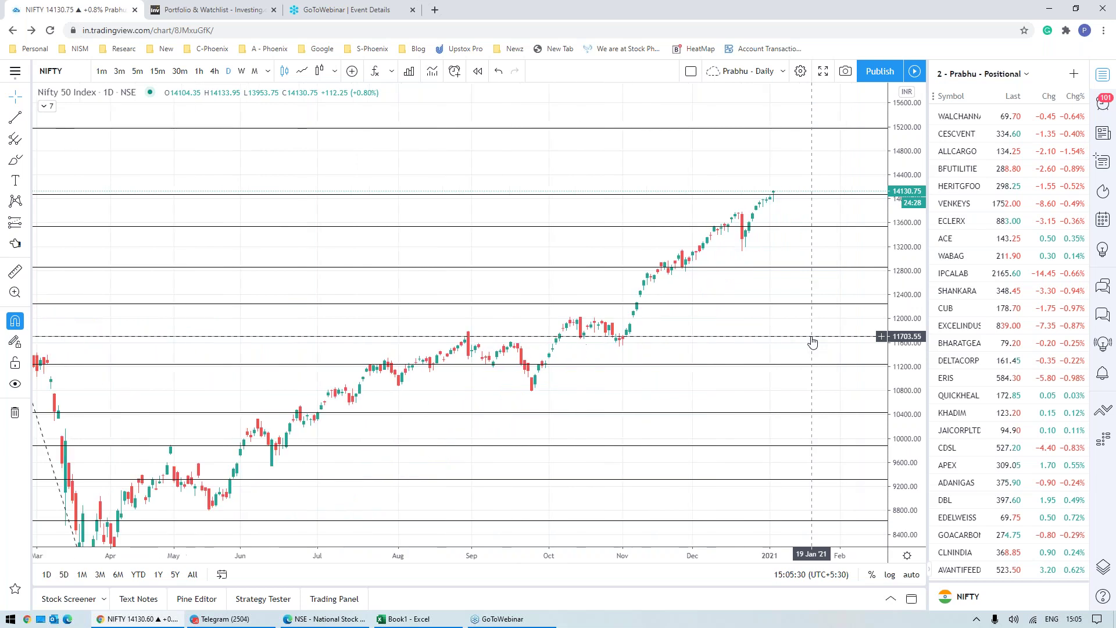
scroll(782, 329, down, 5)
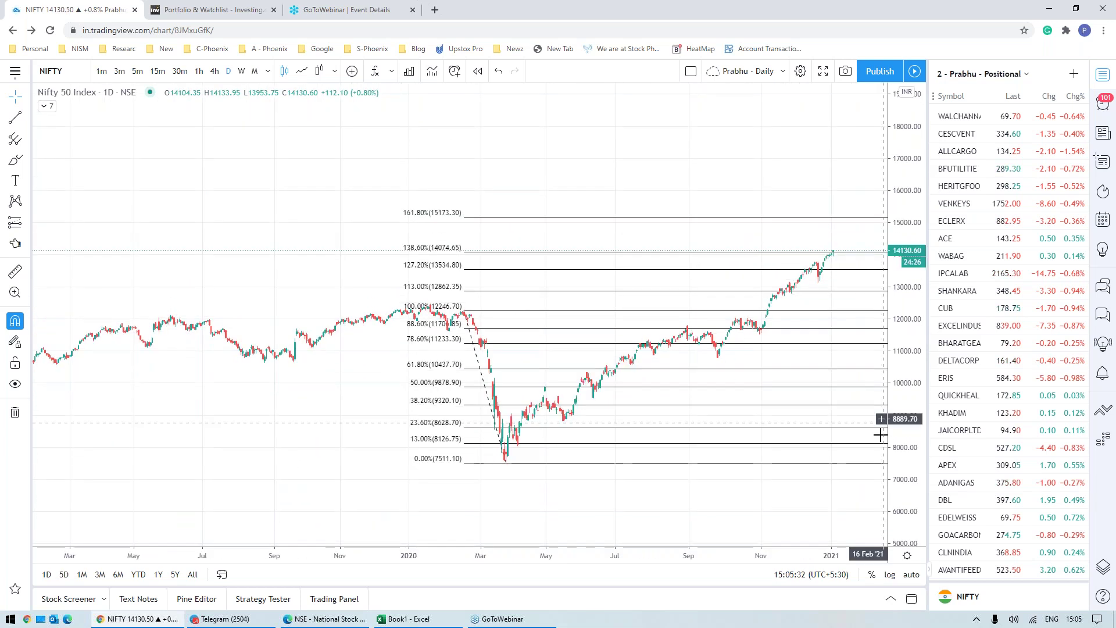
scroll(897, 421, up, 2)
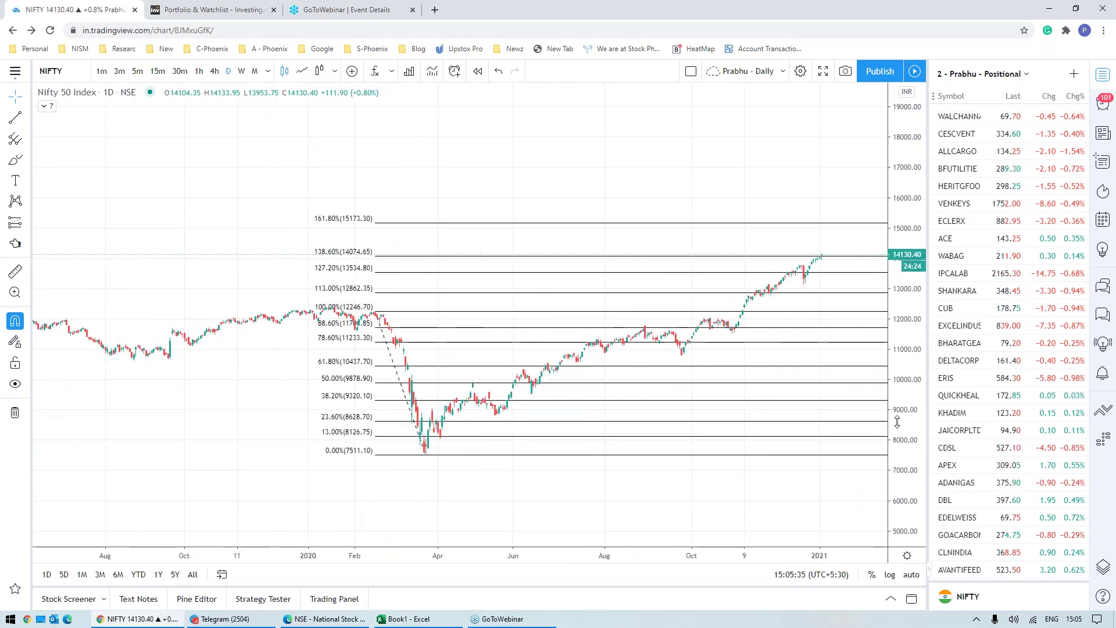